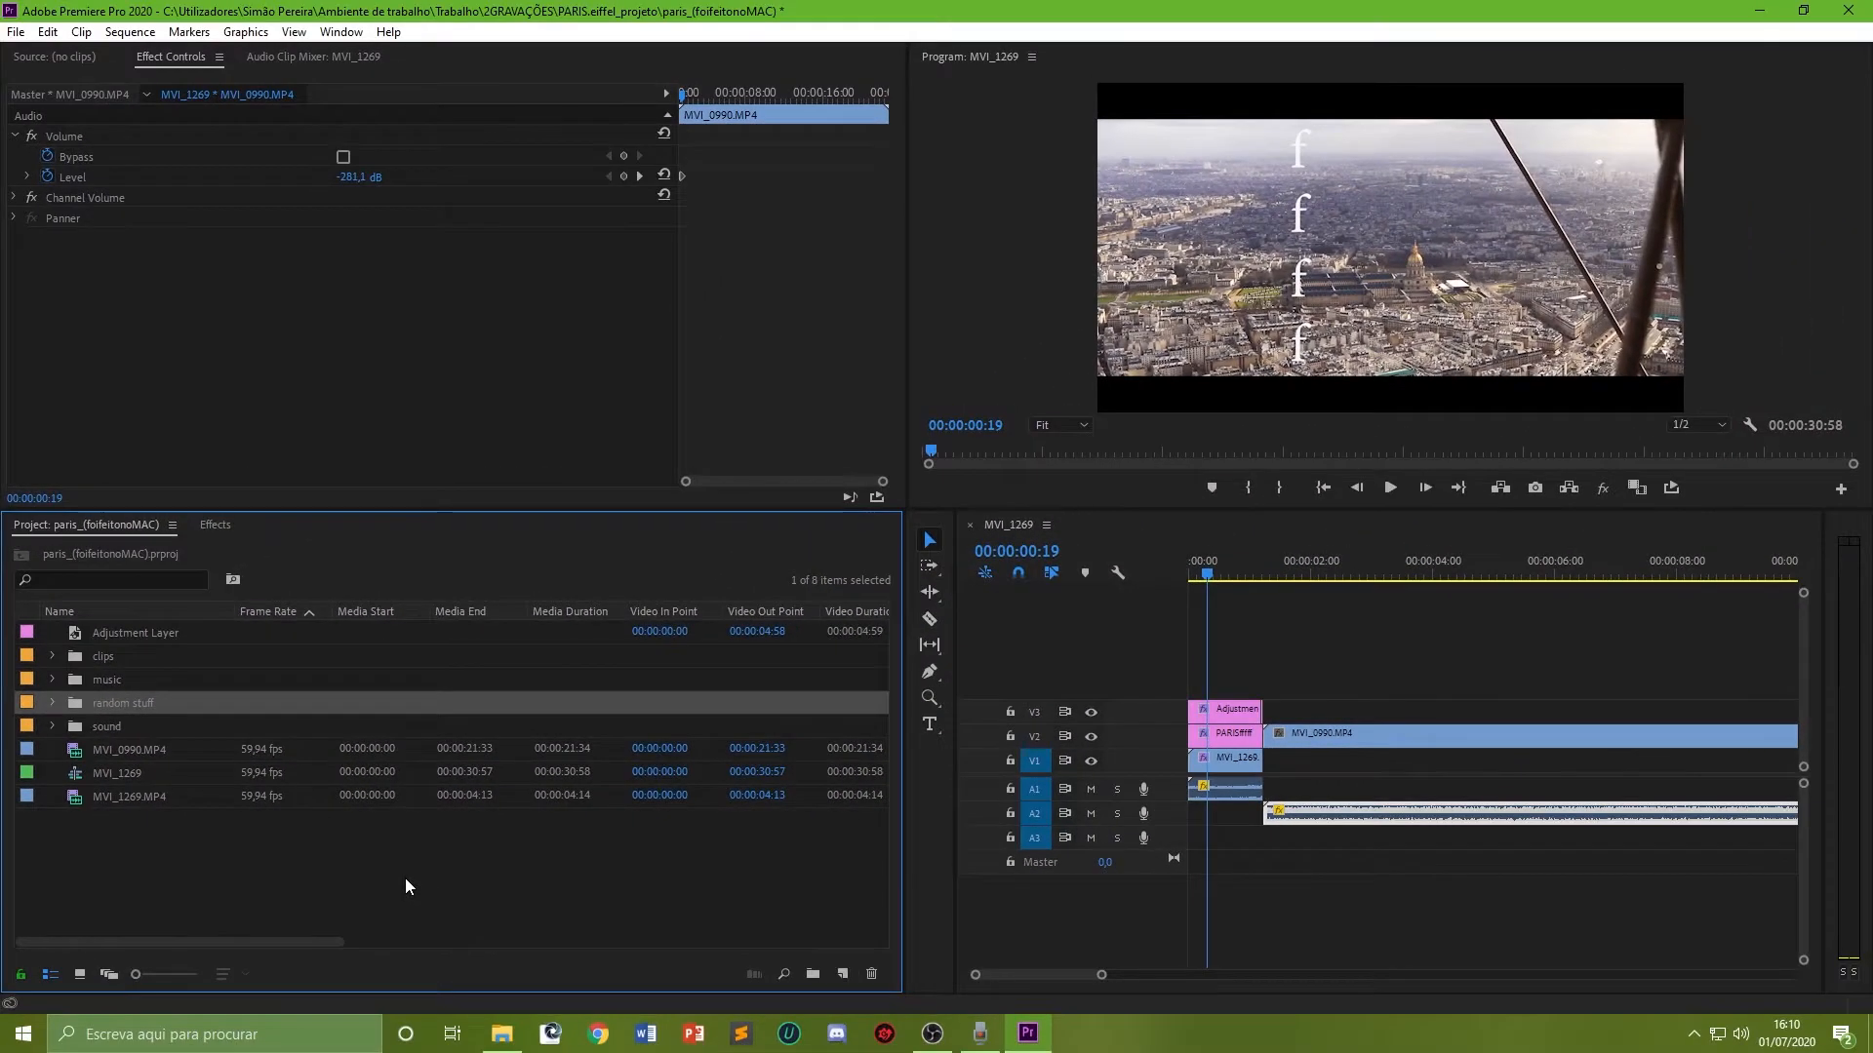
Step: Create three new bins in the project named music, sound and random stuff
key("ctrl+shift+n")
type("music")
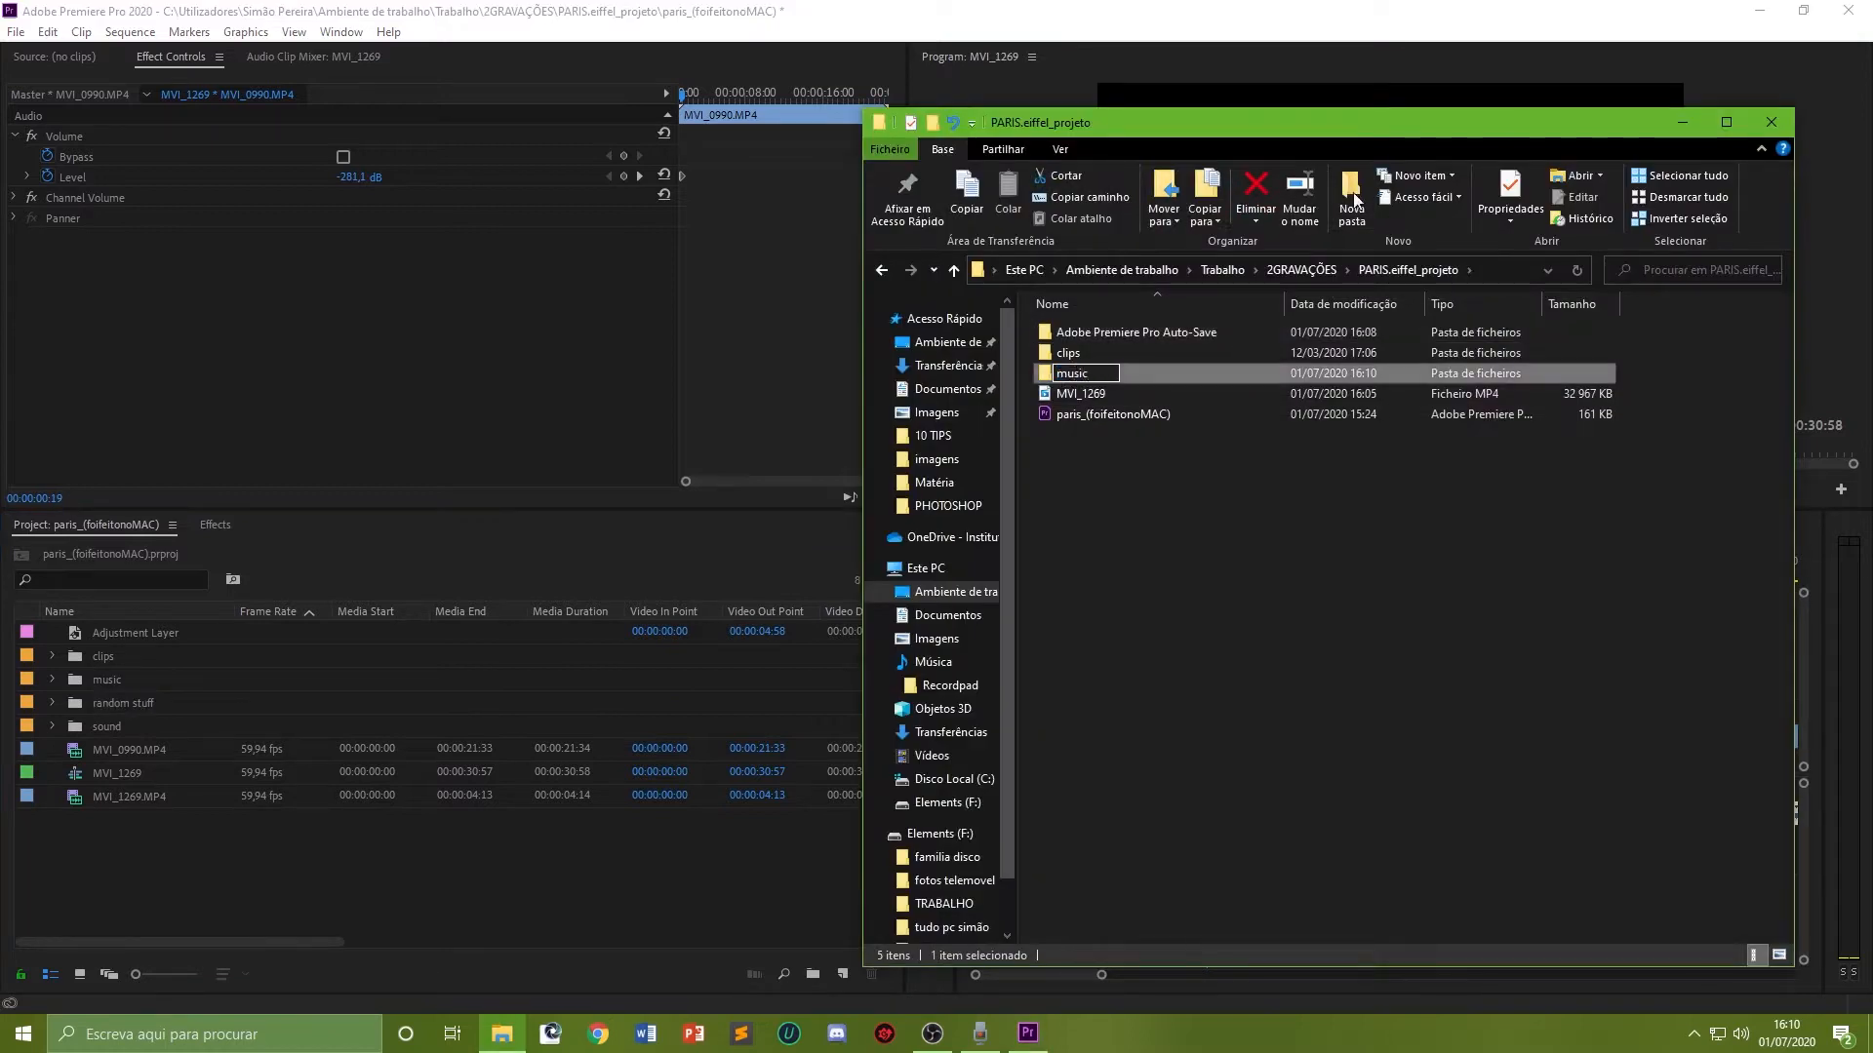
key("Return")
key("ctrl+shift+n")
type("sound")
key("Return")
key("ctrl+shift+n")
type("random stuff")
Step: Import a folder from the project directory by dragging it from File Explorer into the Project panel
left_click(1071, 351)
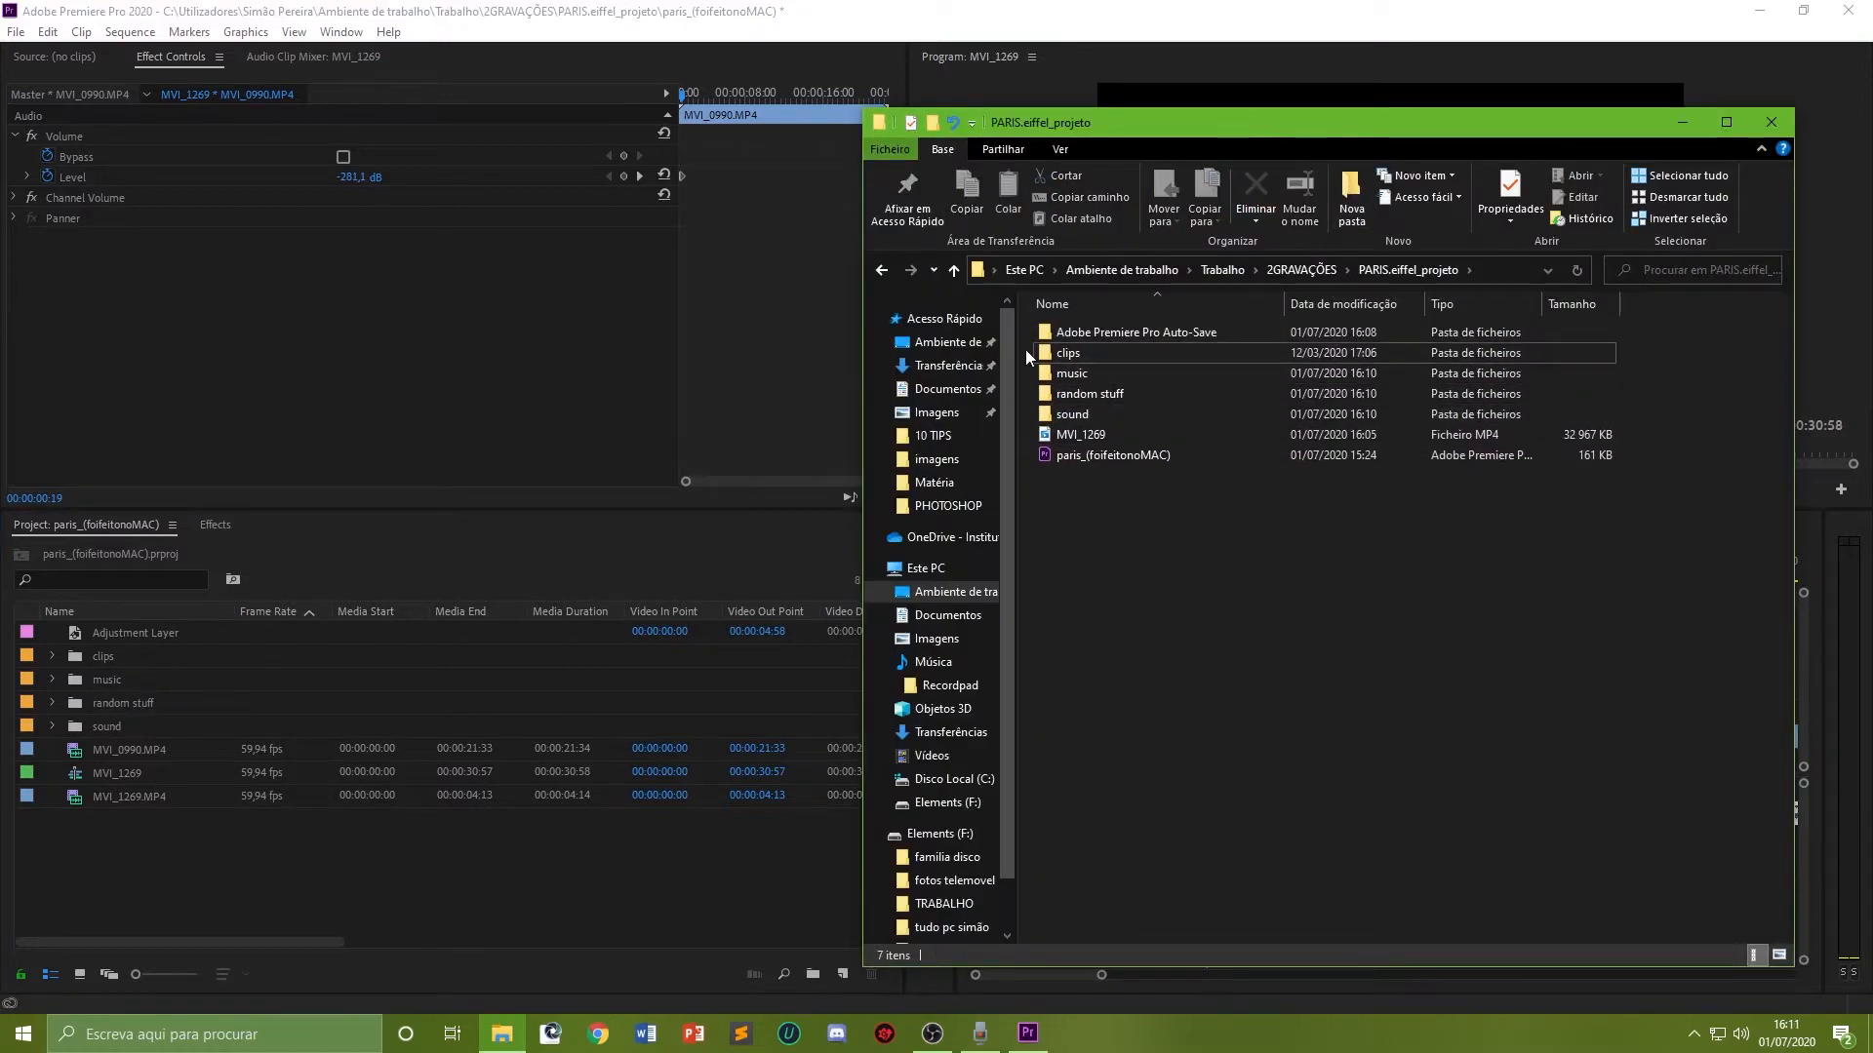
left_click(1085, 409, "shift")
left_click_drag(1088, 386, 478, 869)
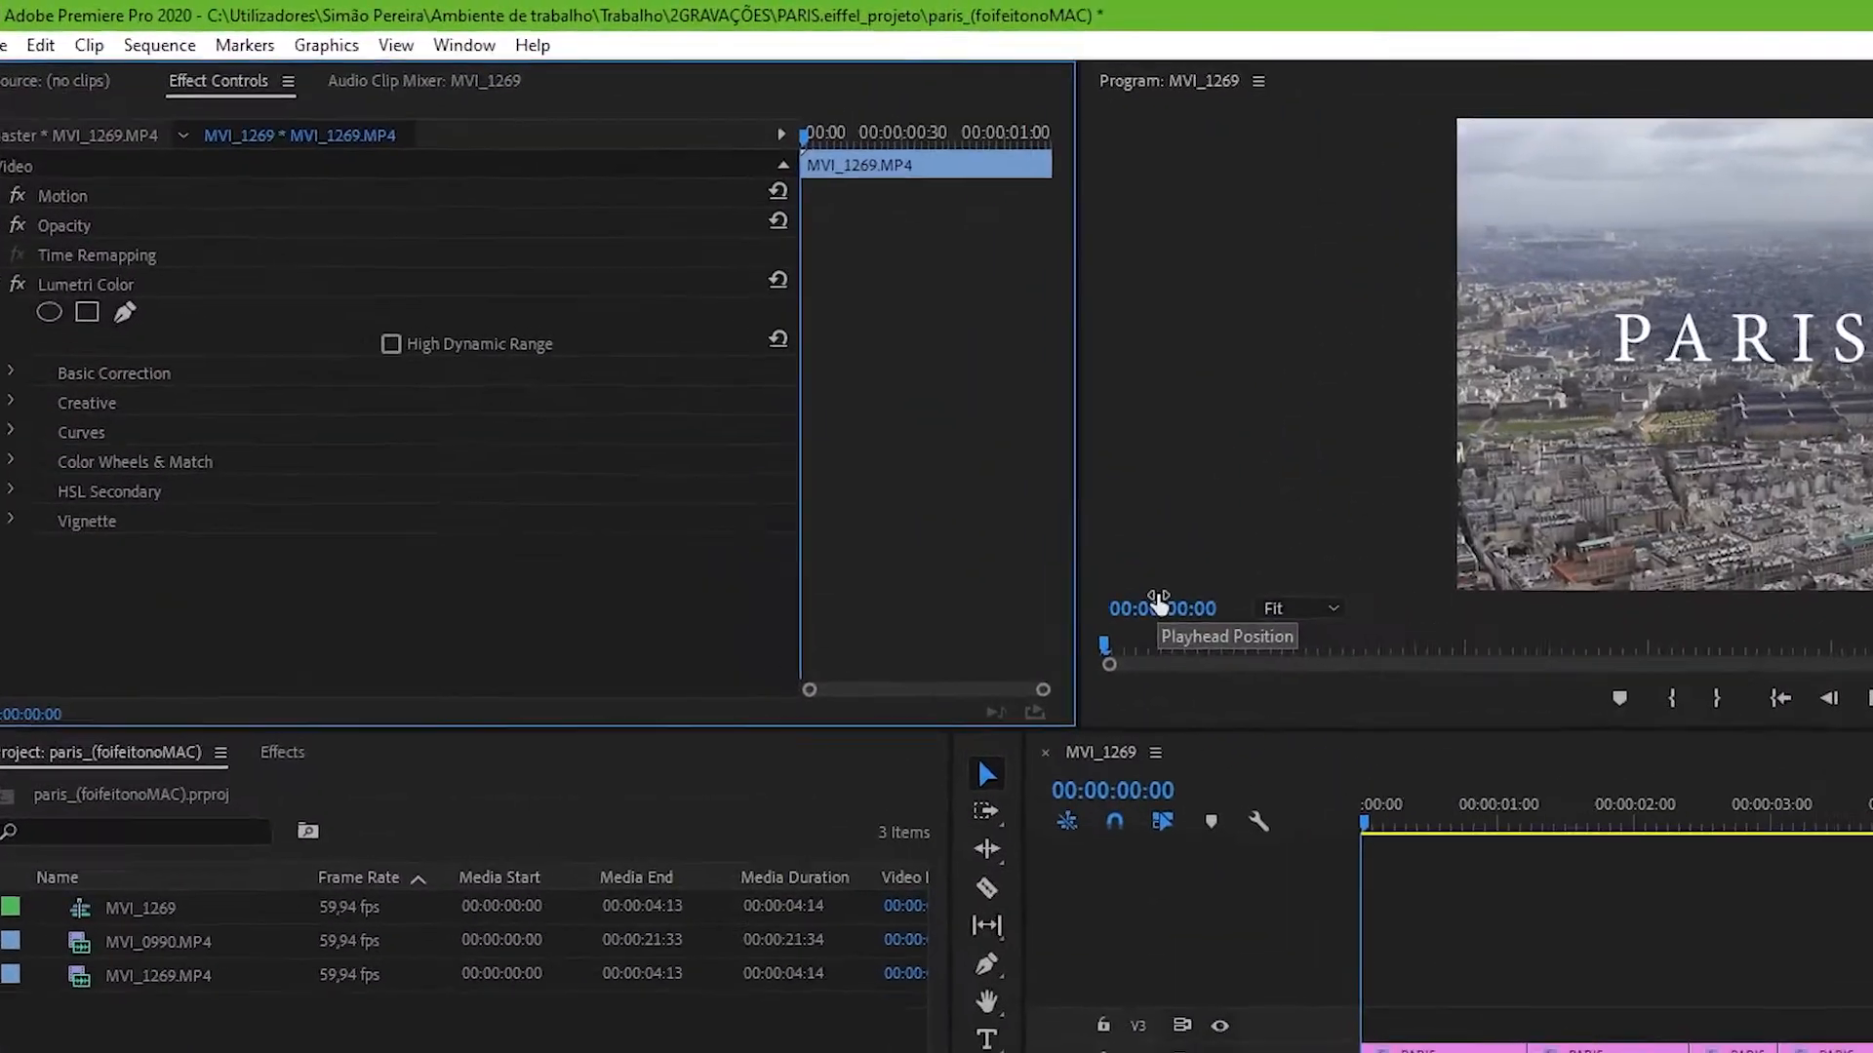
Step: Open the Lumetri Color panel and adjust the first clip's exposure, highlights and shadows under Basic Correction
left_click(569, 56)
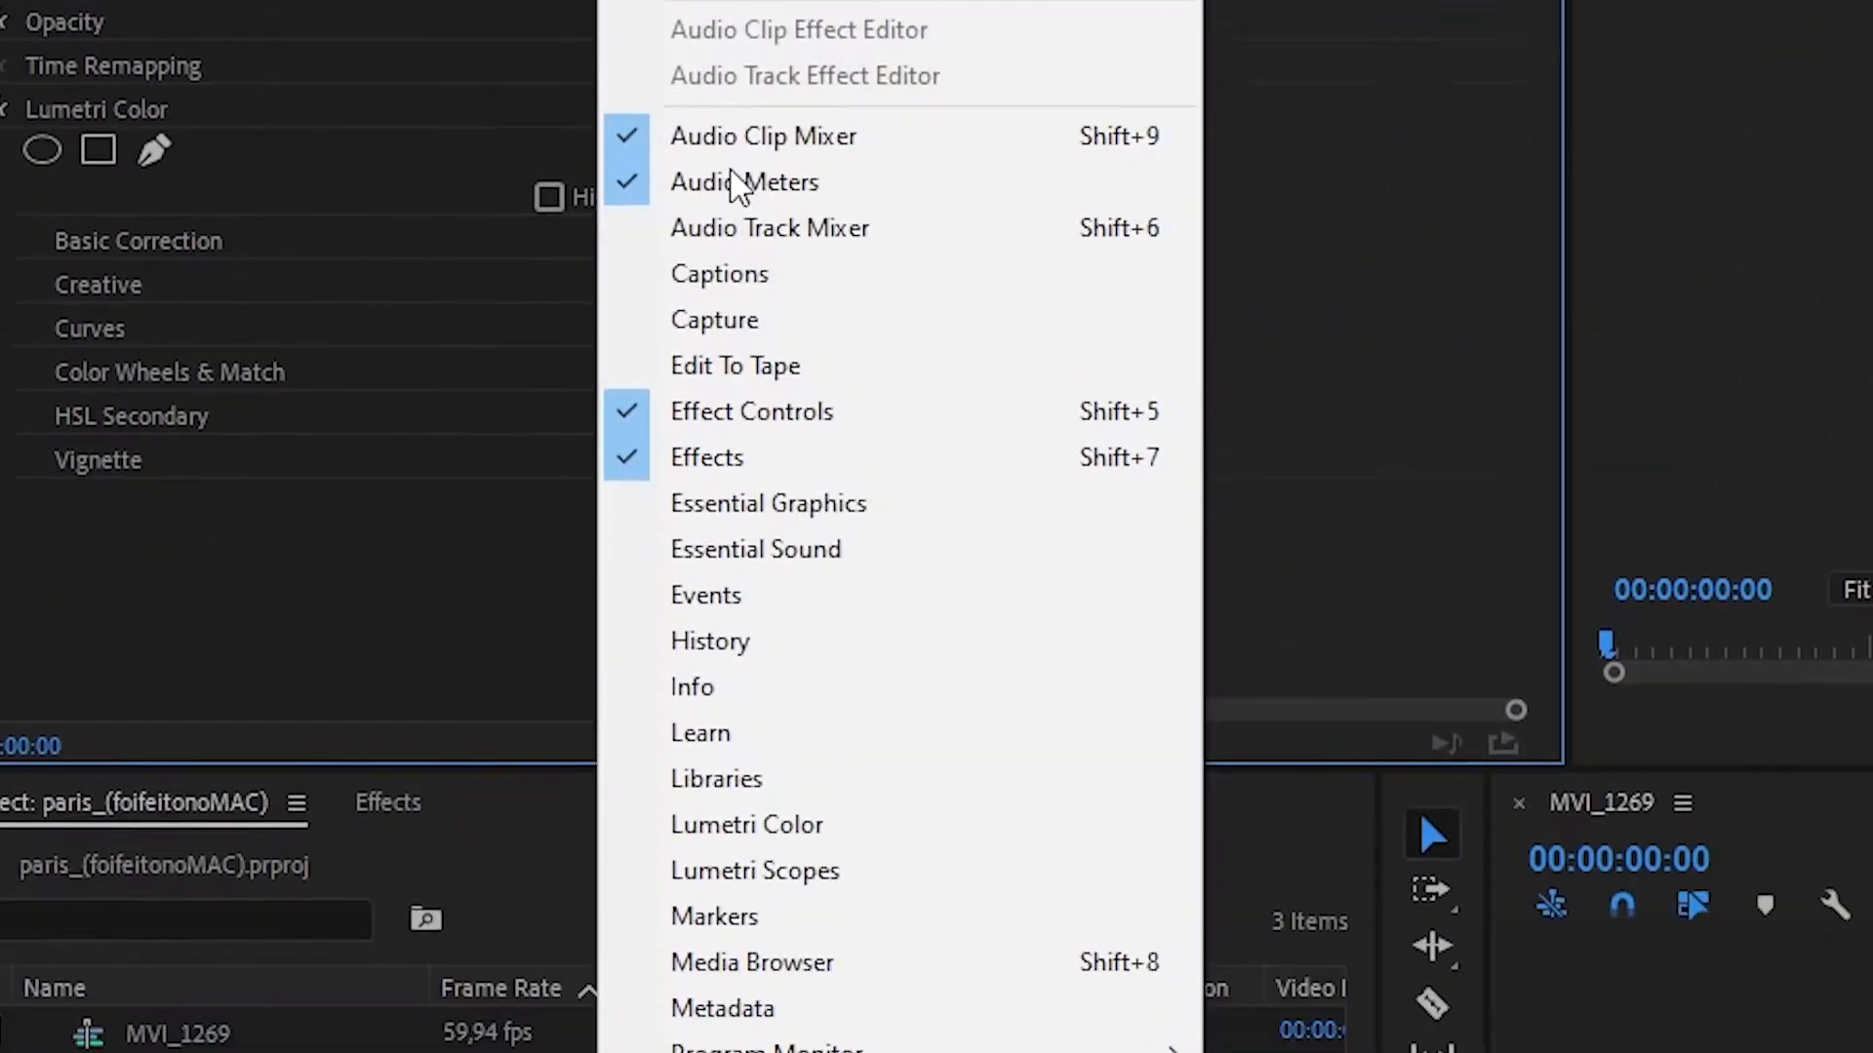
left_click(863, 579)
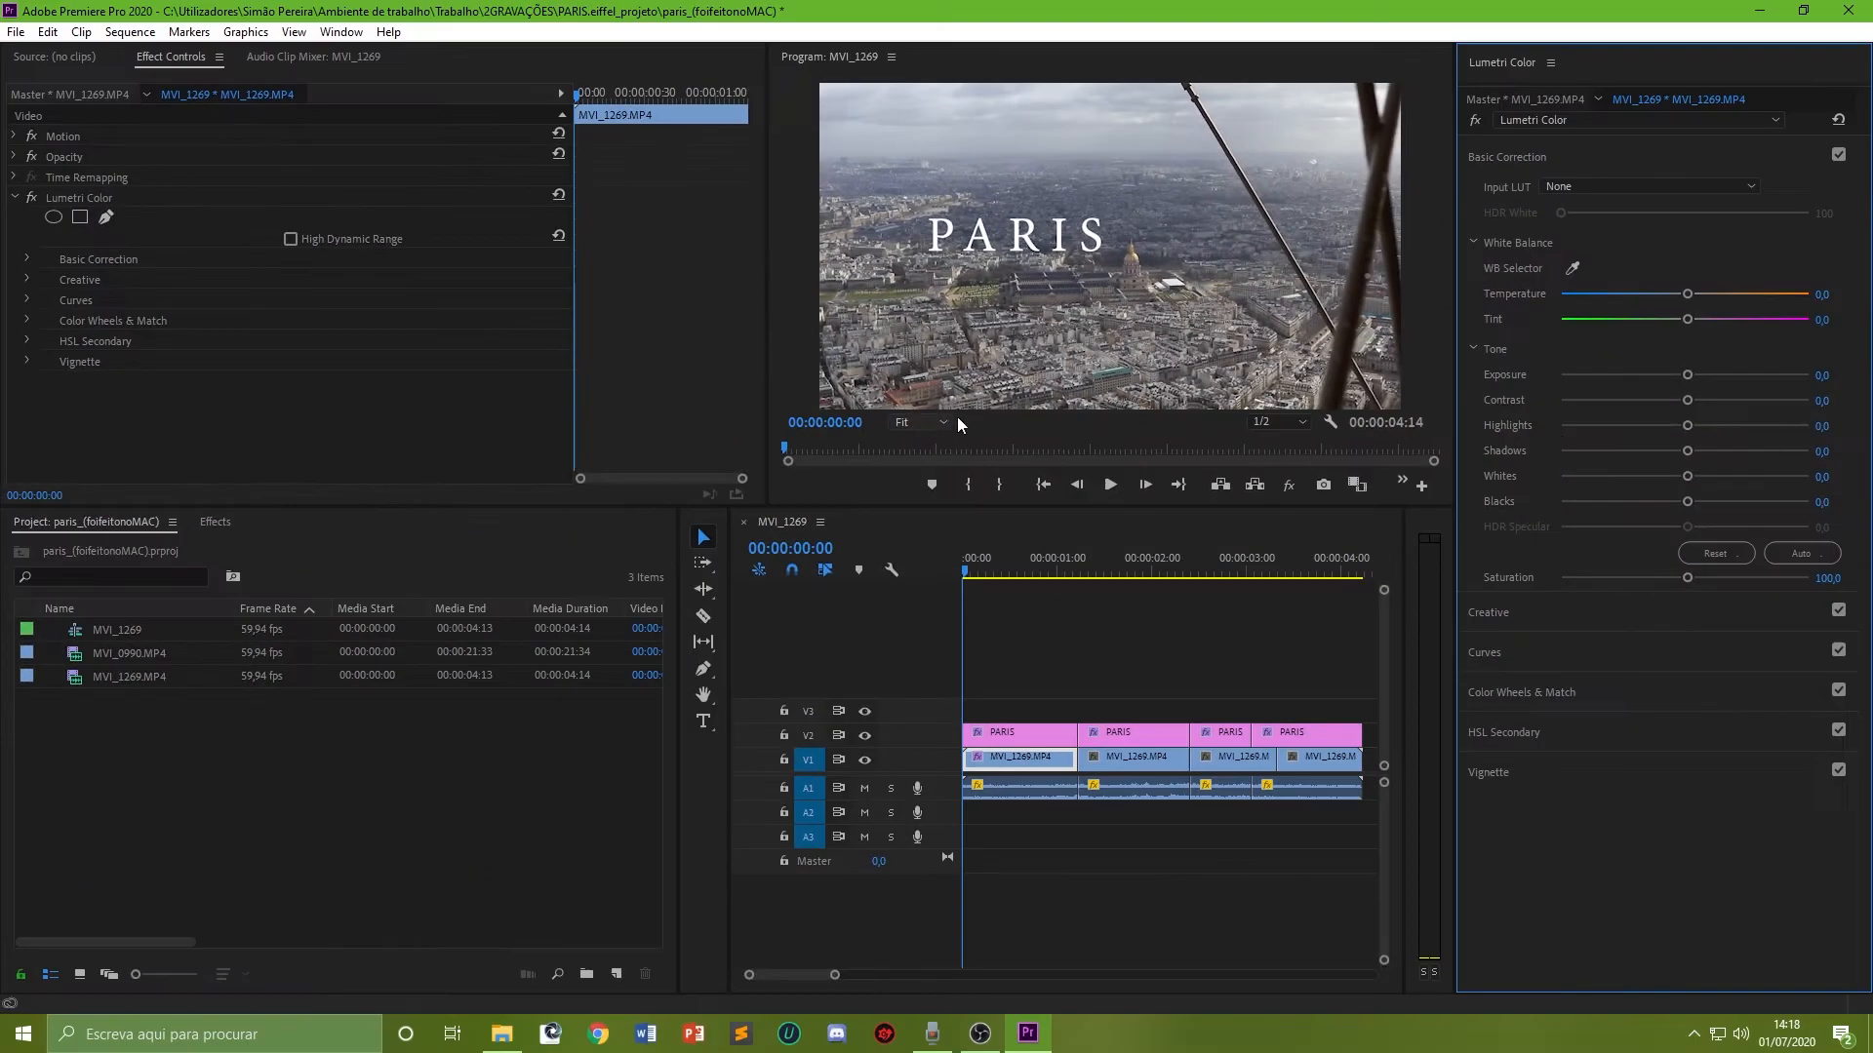
left_click_drag(1689, 383, 1698, 382)
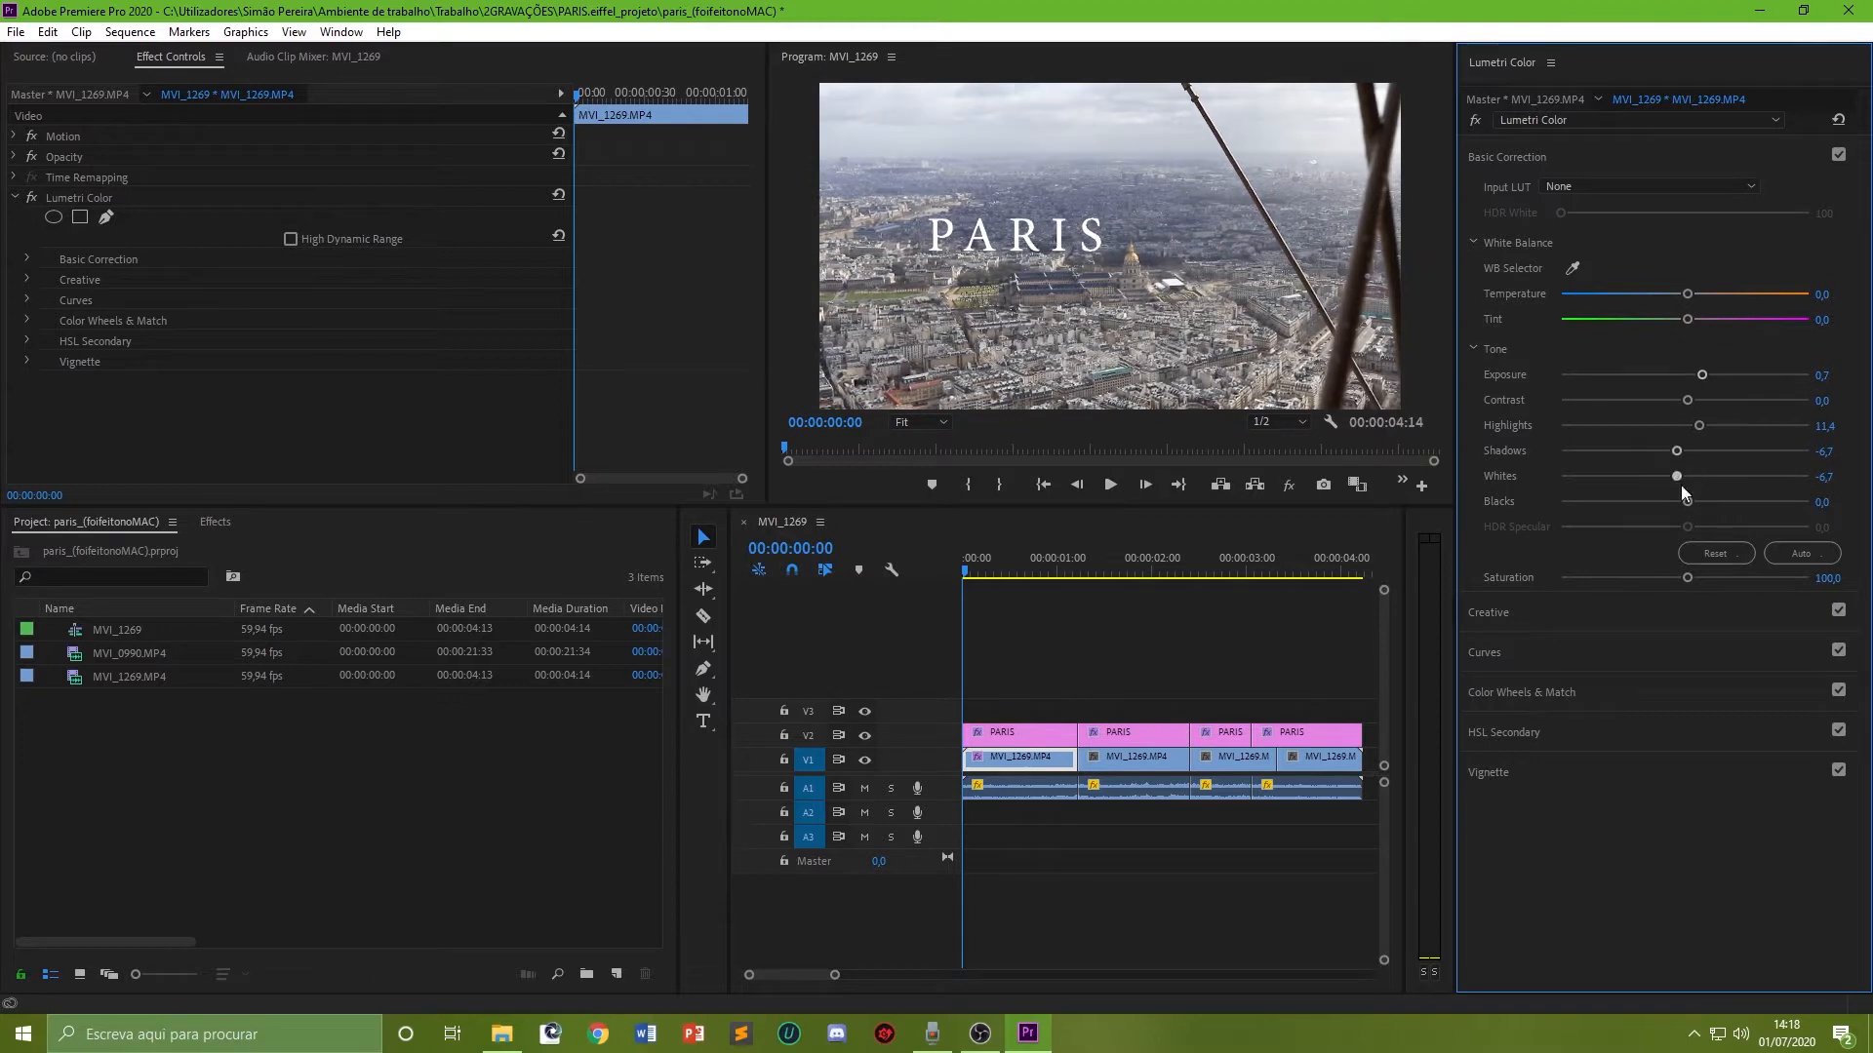
left_click_drag(1695, 424, 1665, 450)
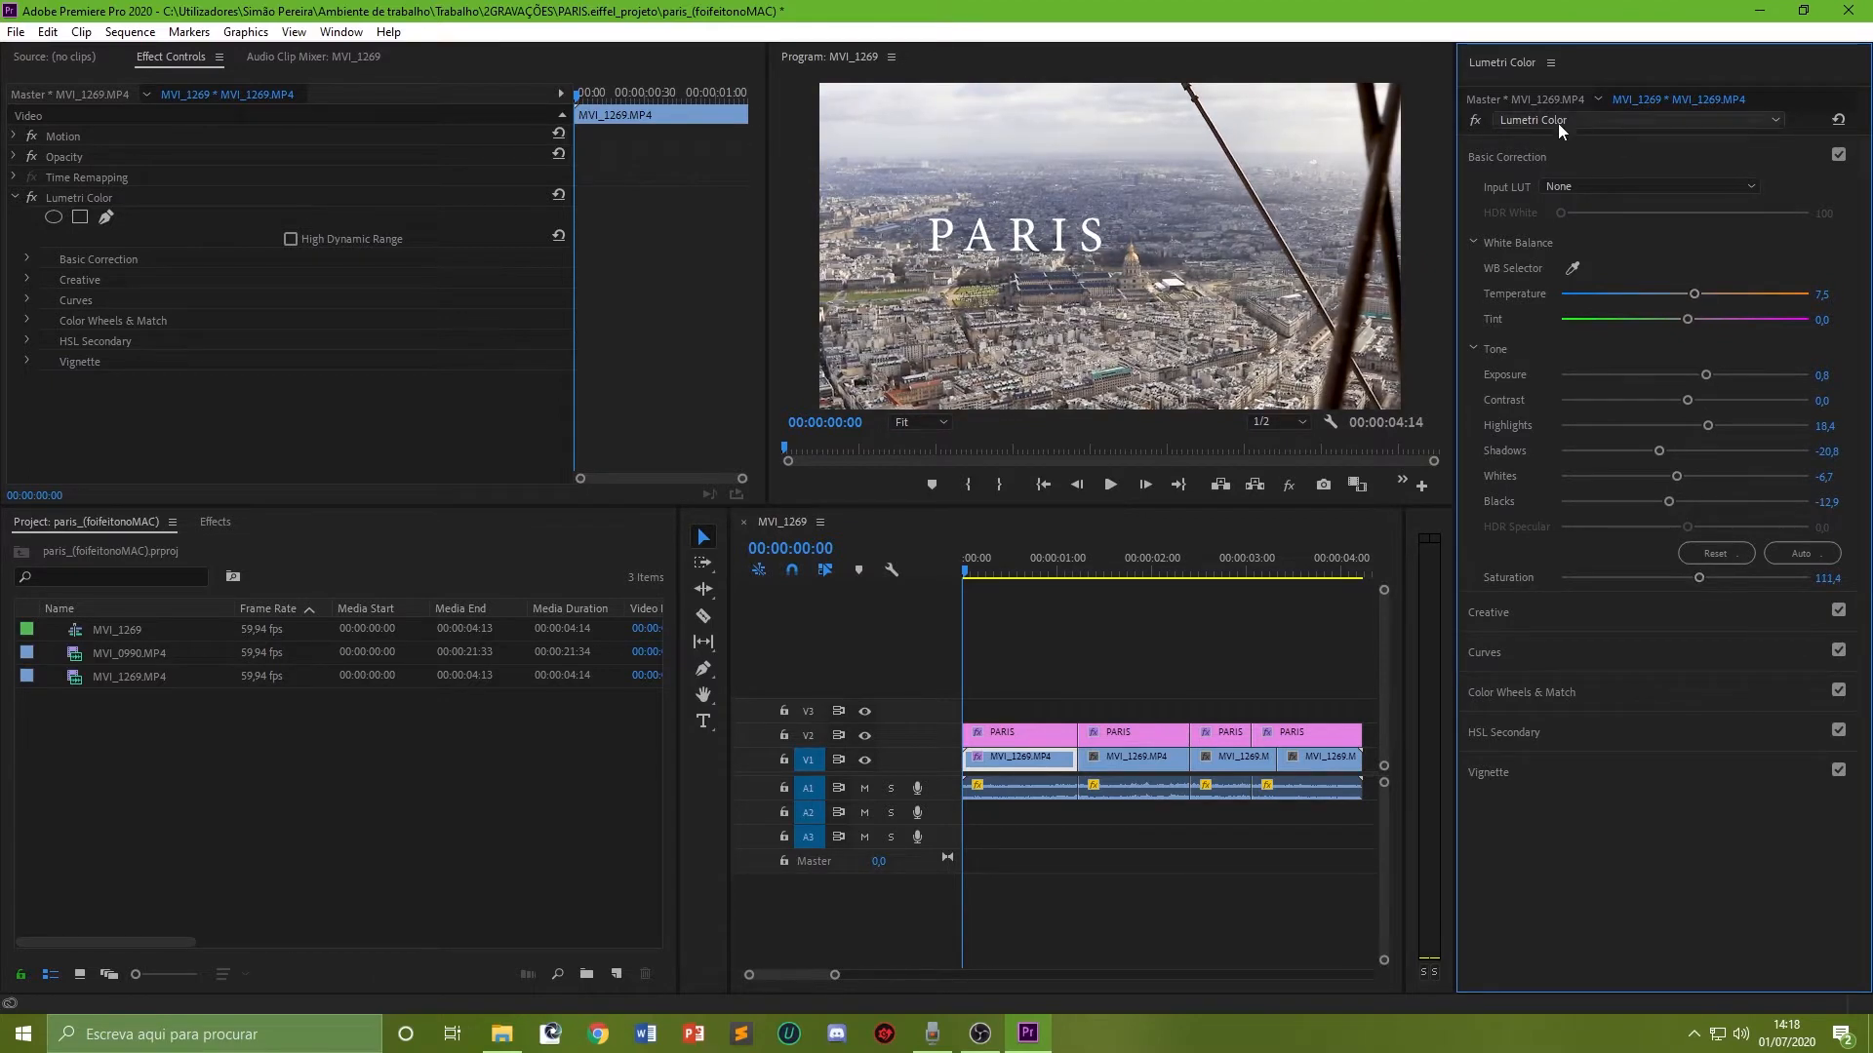
left_click(1531, 154)
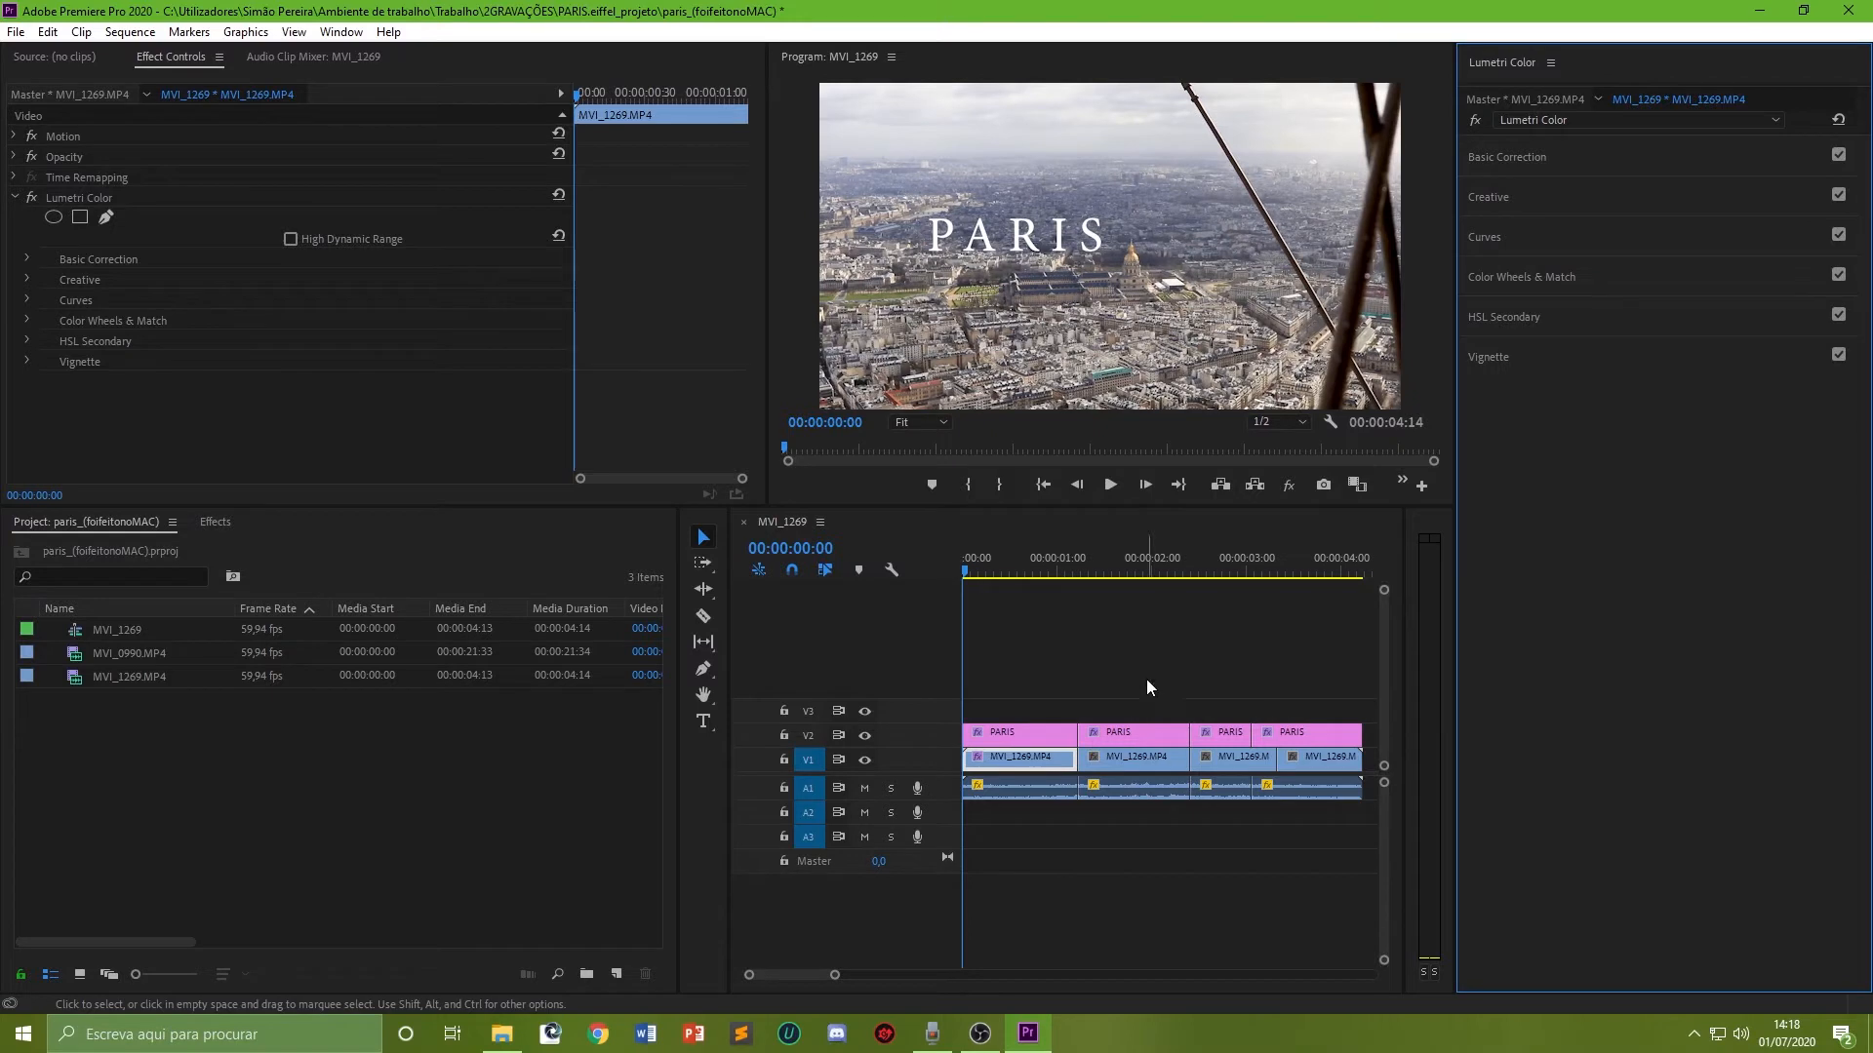
Step: Copy the first clip and paste its Lumetri Color attributes onto the second clip in the timeline
right_click(1036, 760)
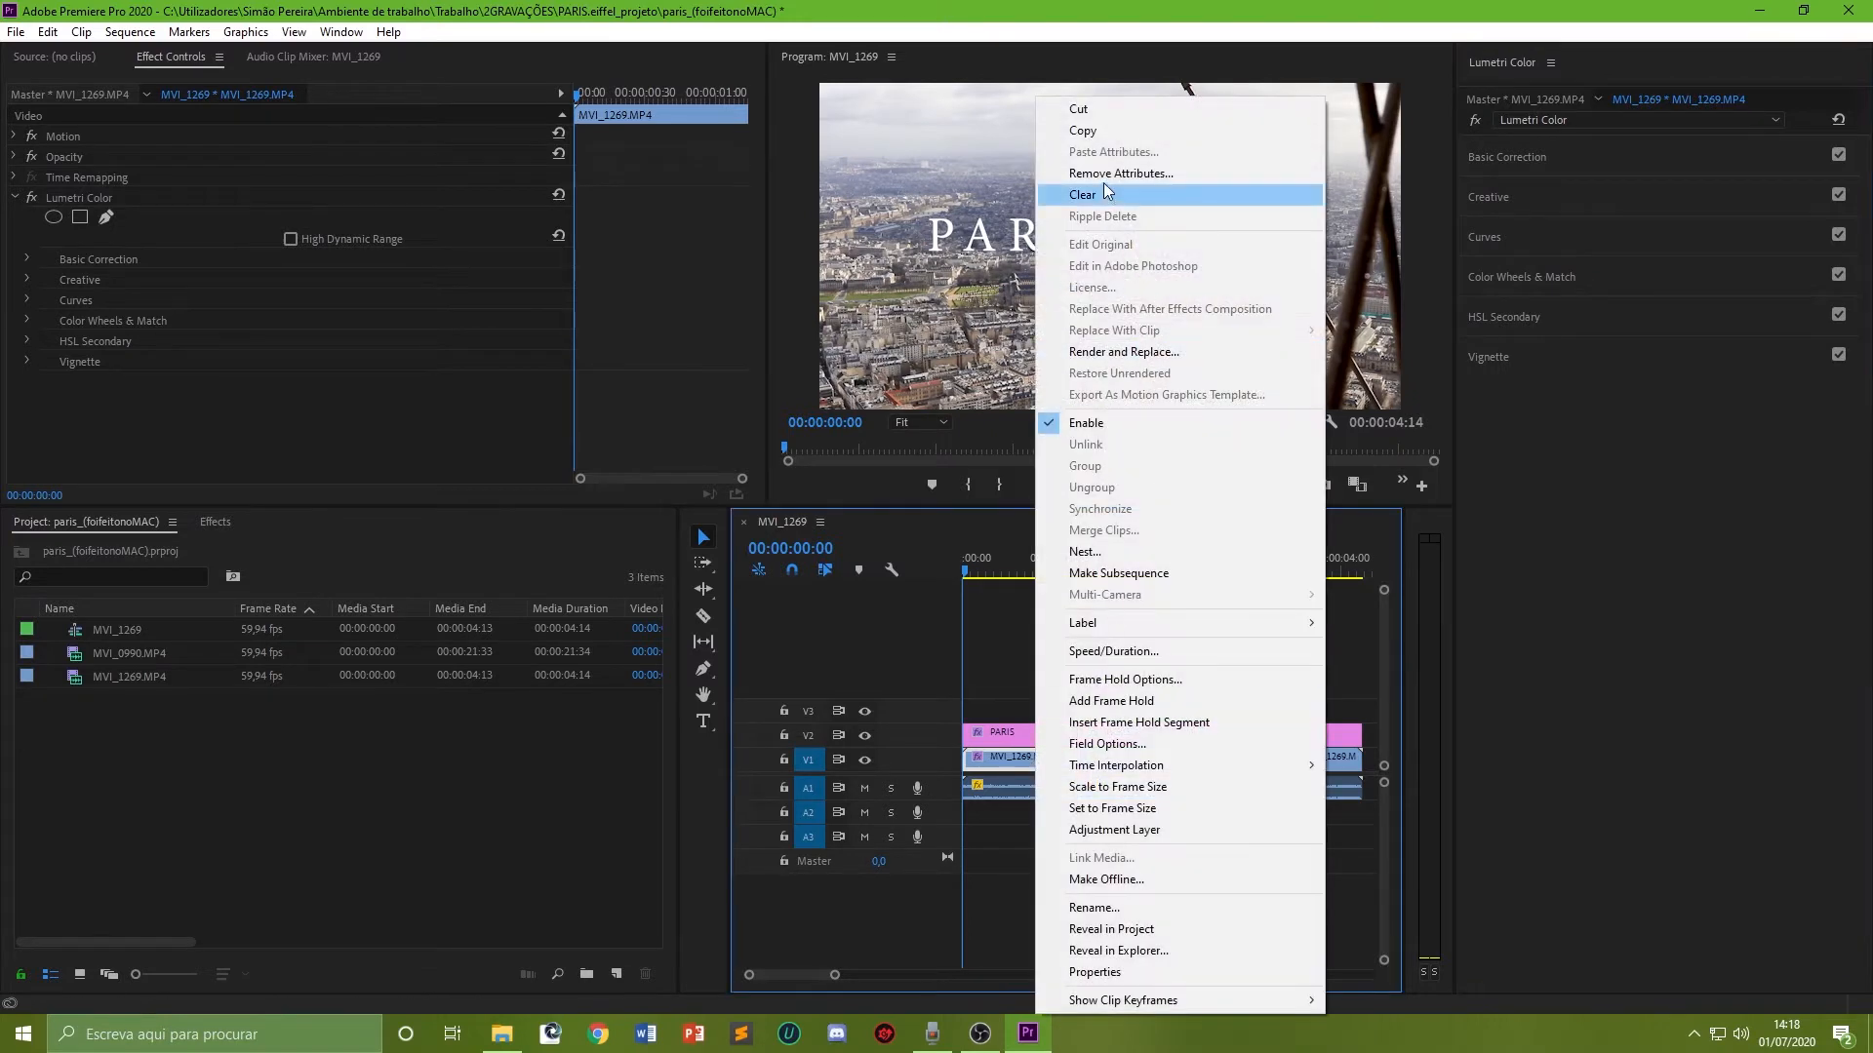
left_click(1111, 132)
left_click(1122, 551)
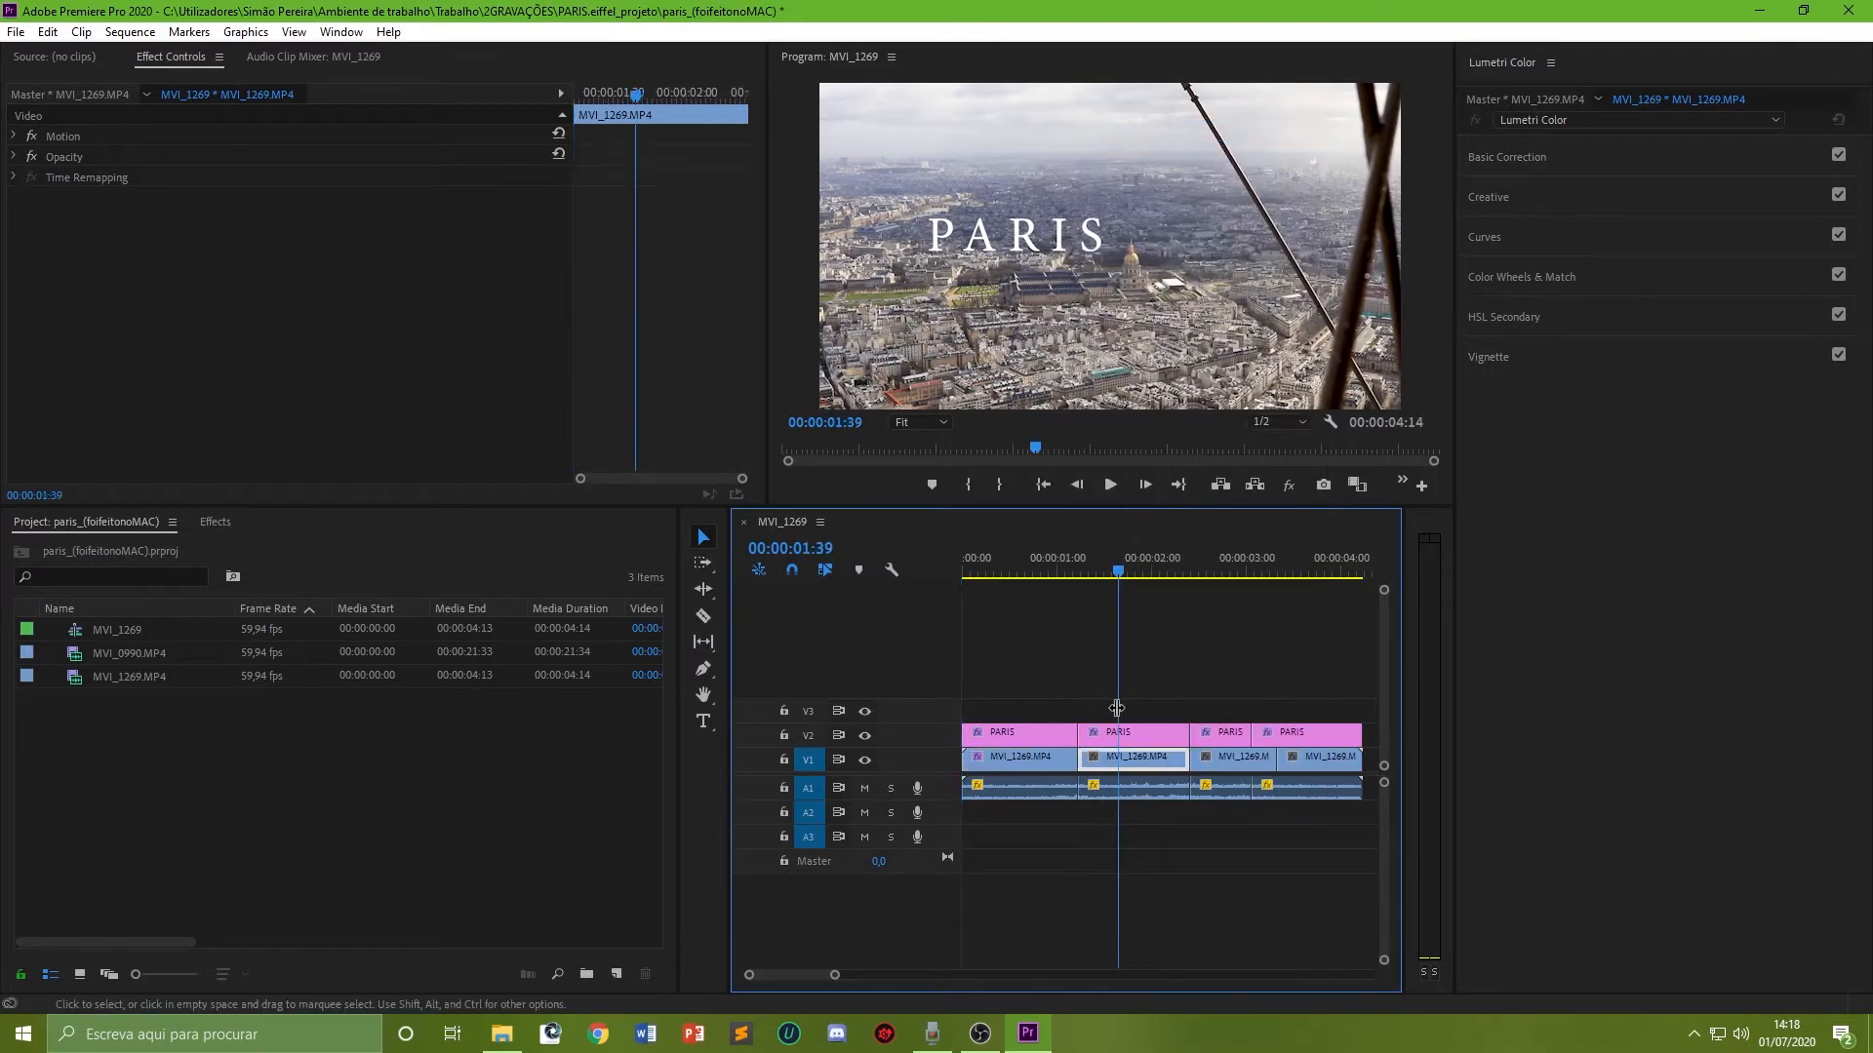
right_click(1134, 760)
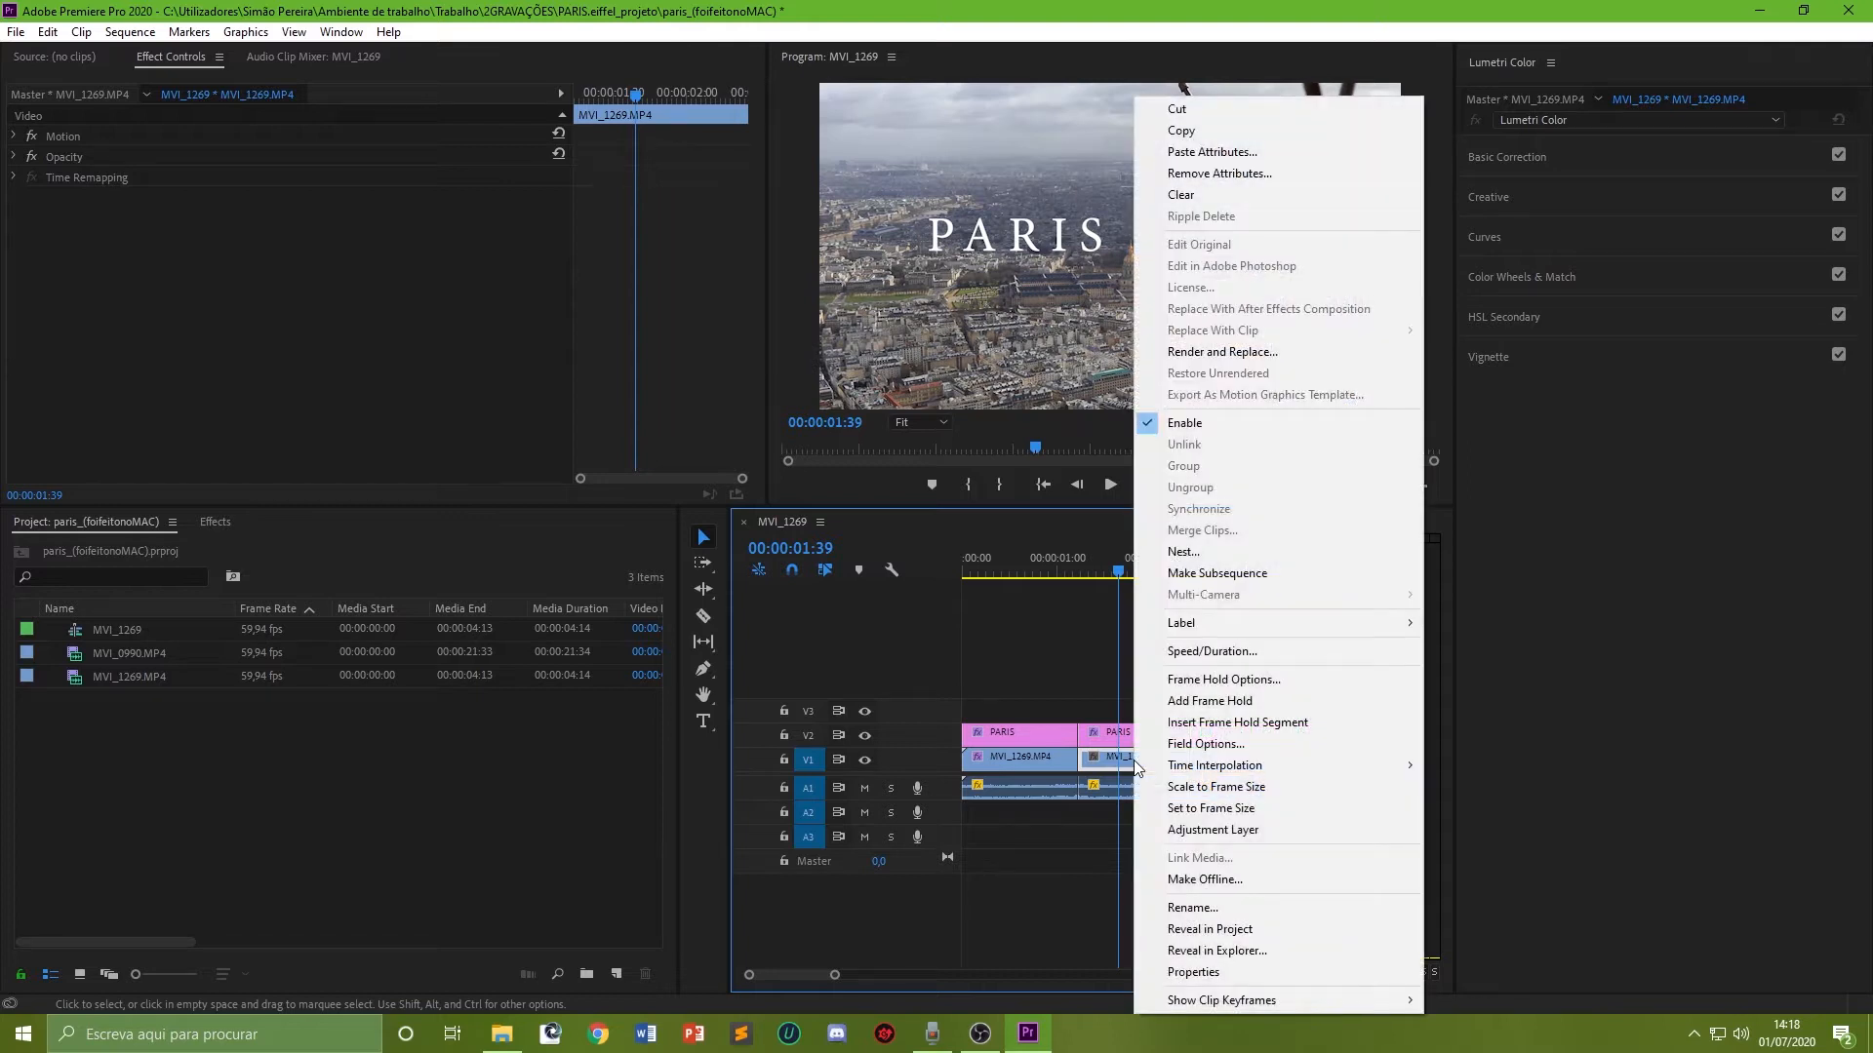
left_click(1261, 154)
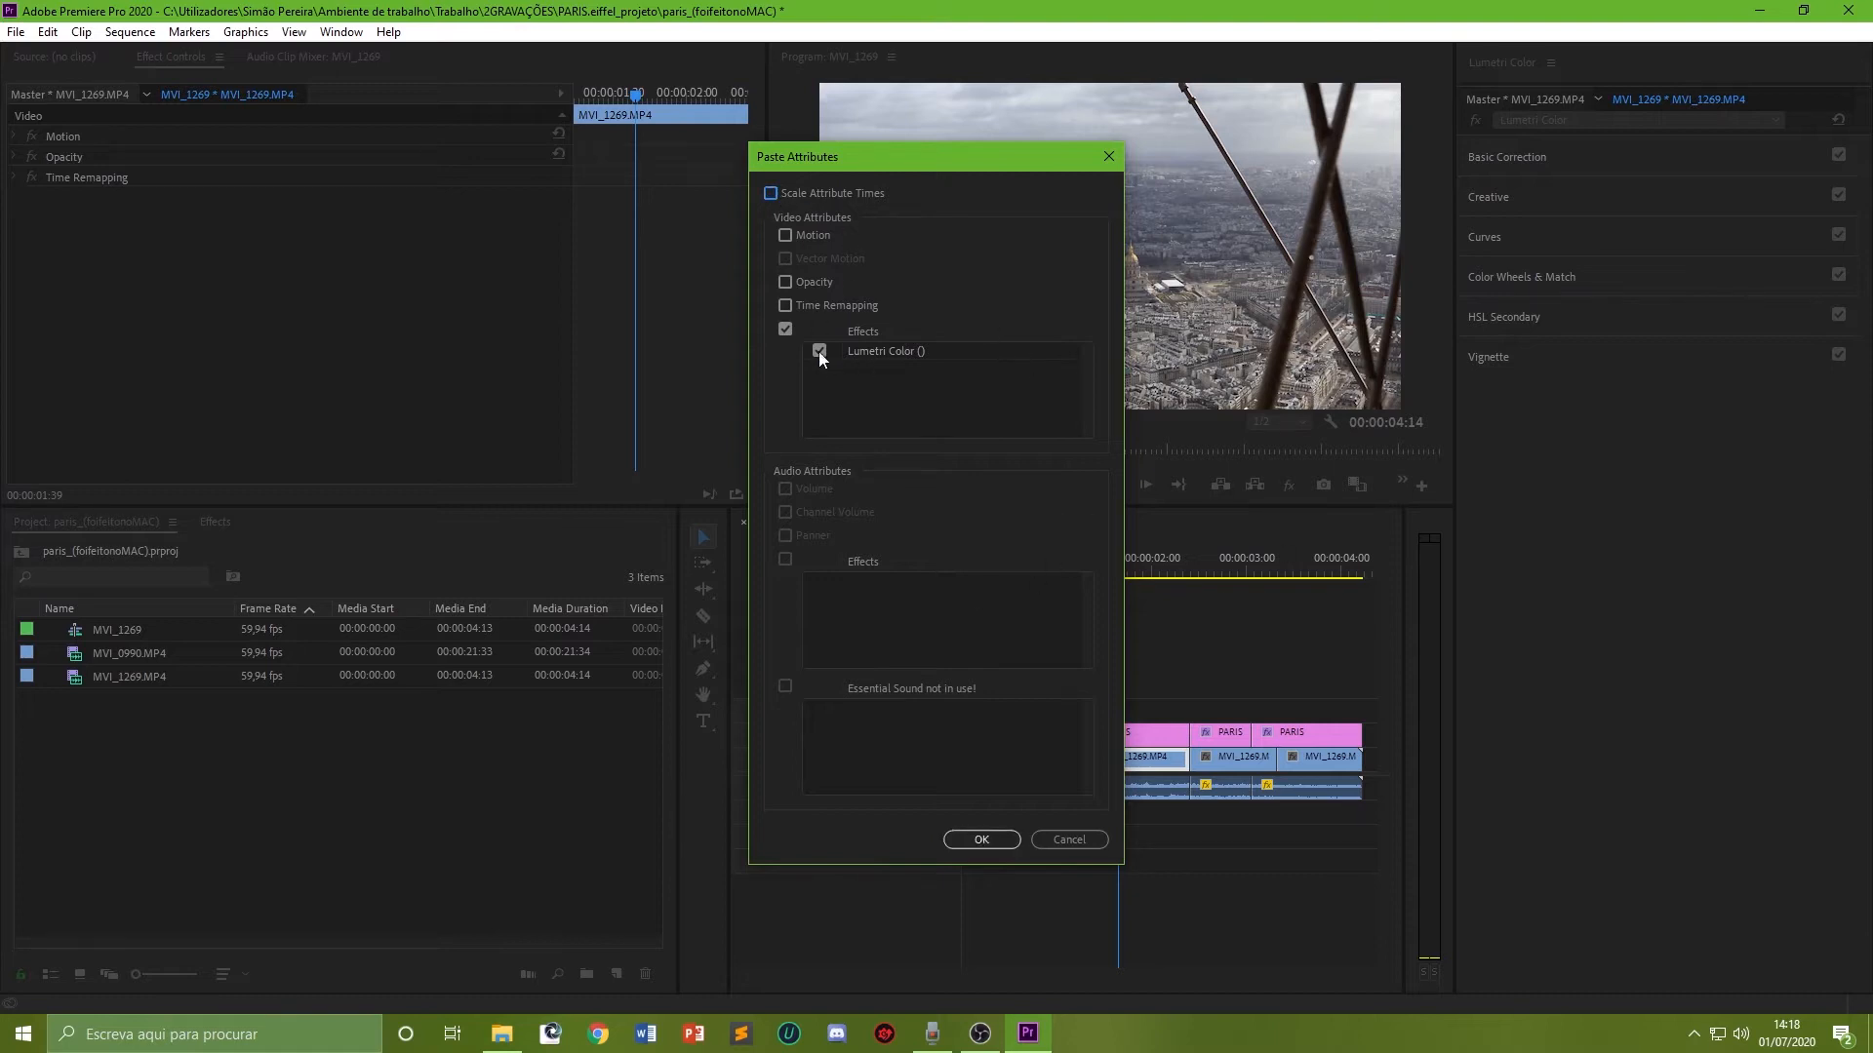
left_click(979, 841)
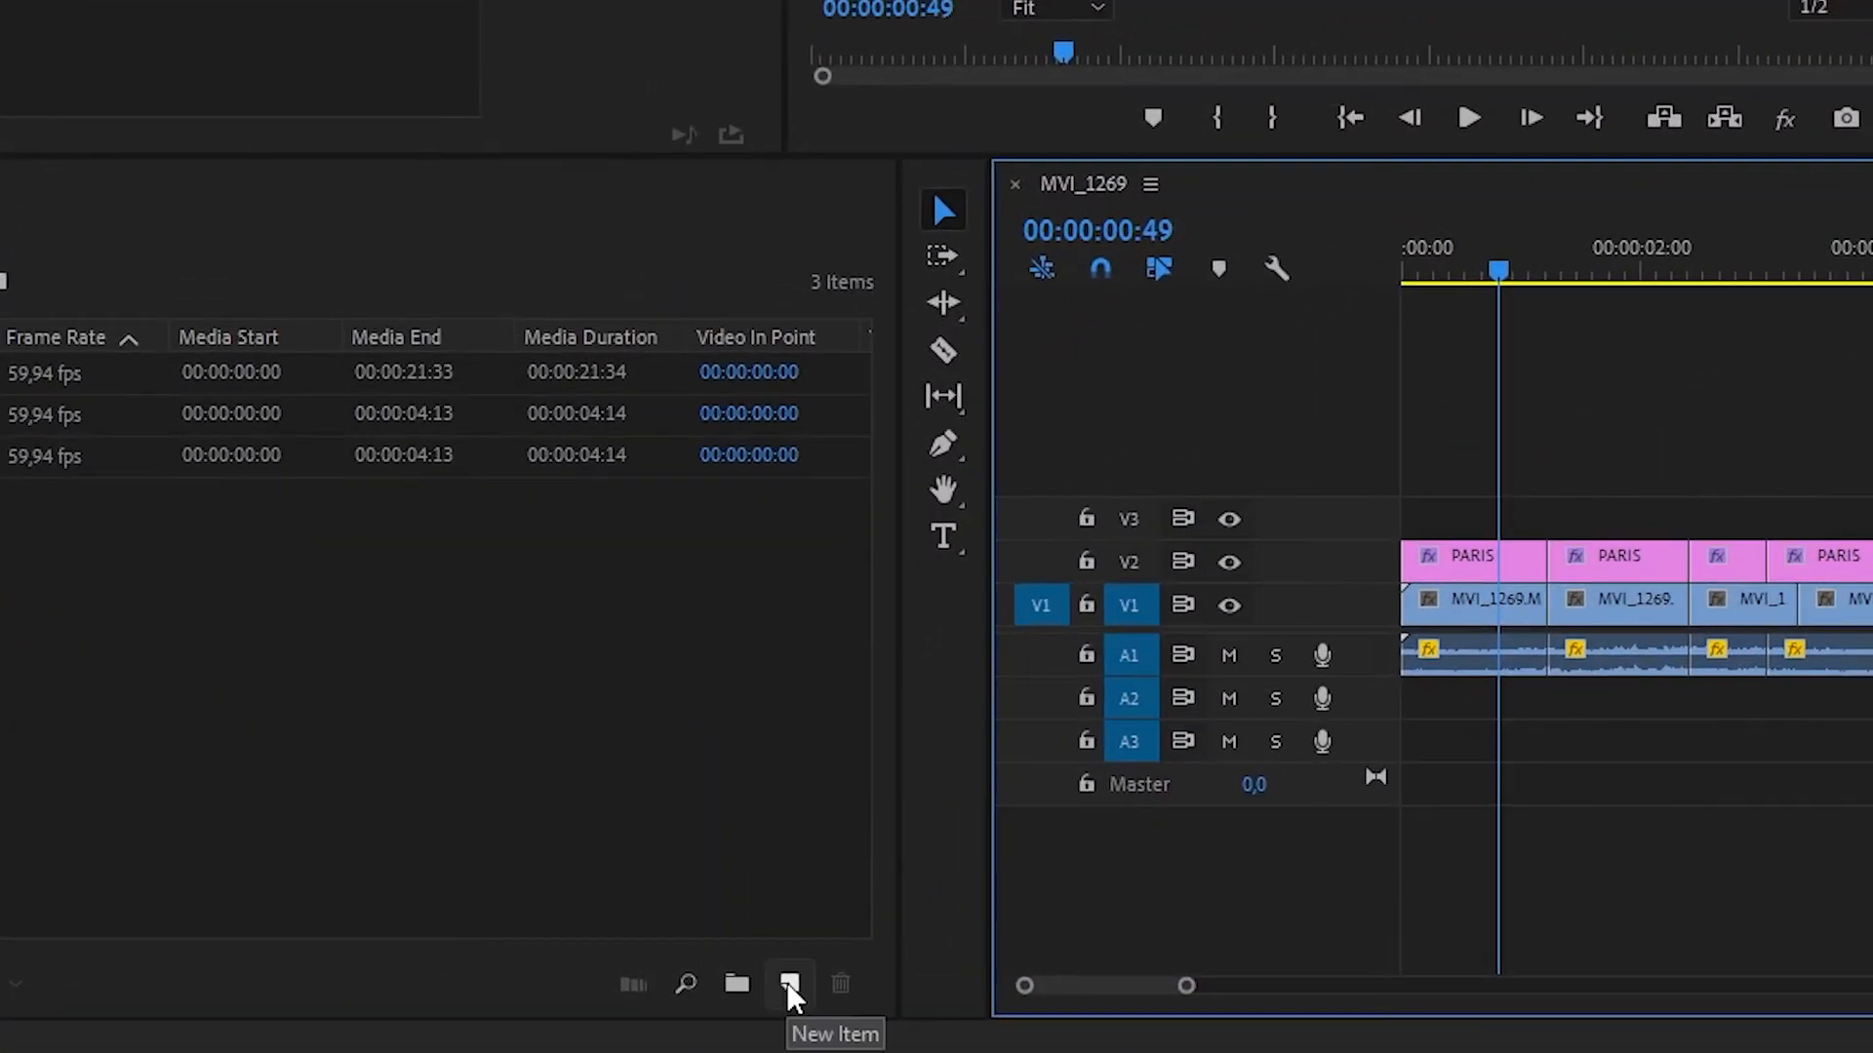
Step: Create a new adjustment layer in the Project panel
left_click(786, 981)
left_click(859, 678)
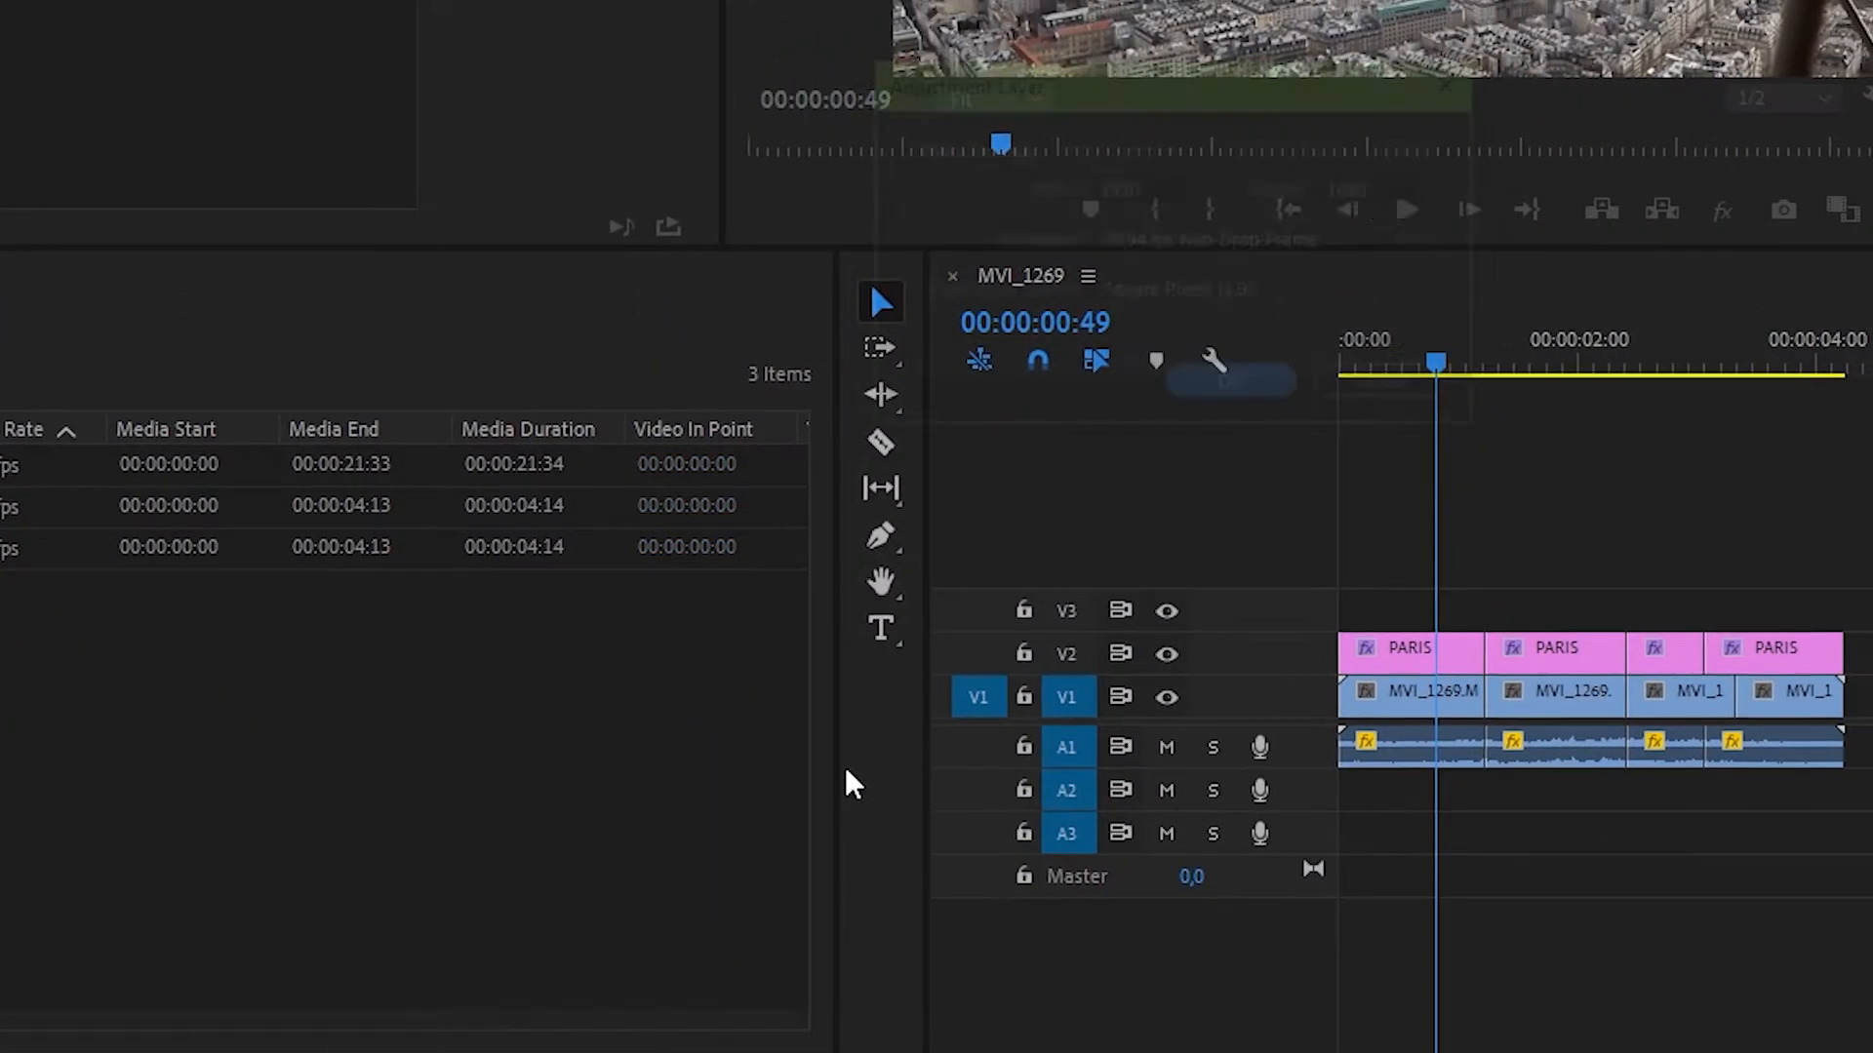
left_click(1231, 380)
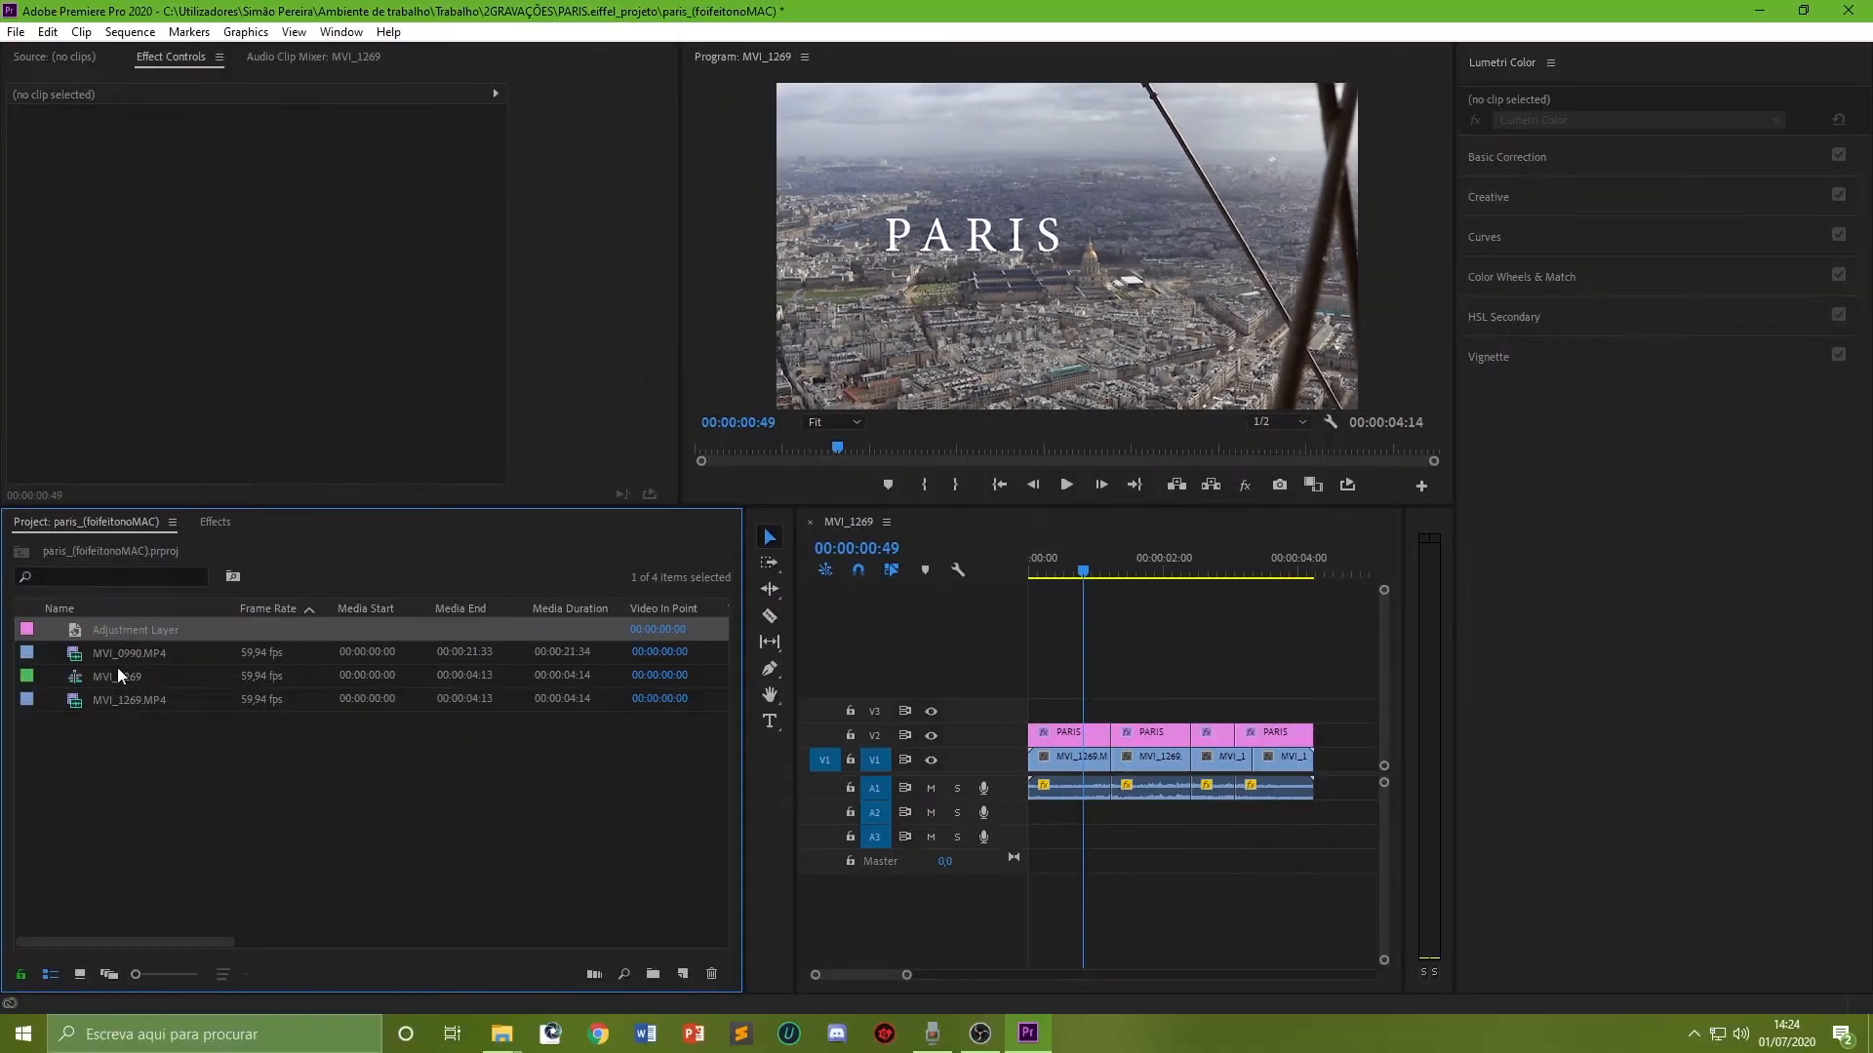
Step: Place the adjustment layer on track V3 above the clips and shorten its end
left_click_drag(136, 630, 1036, 710)
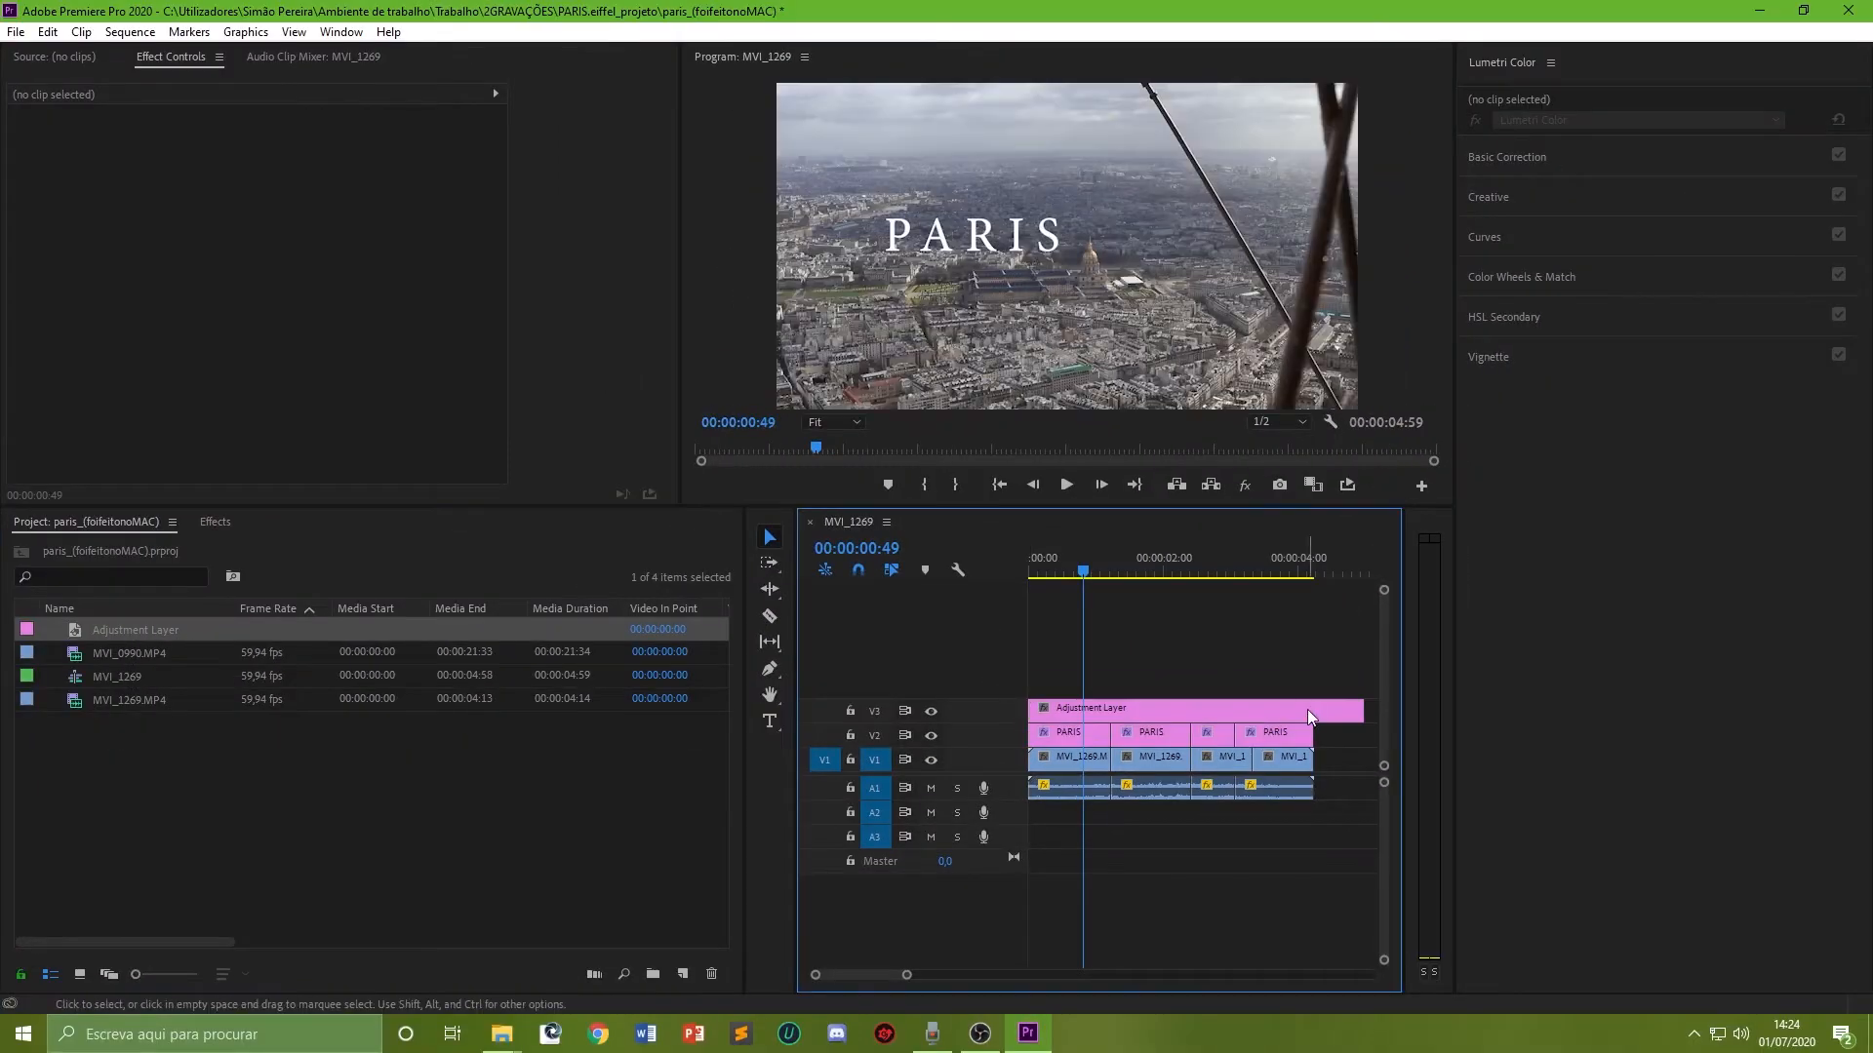
left_click_drag(1354, 709, 1190, 709)
left_click(1133, 711)
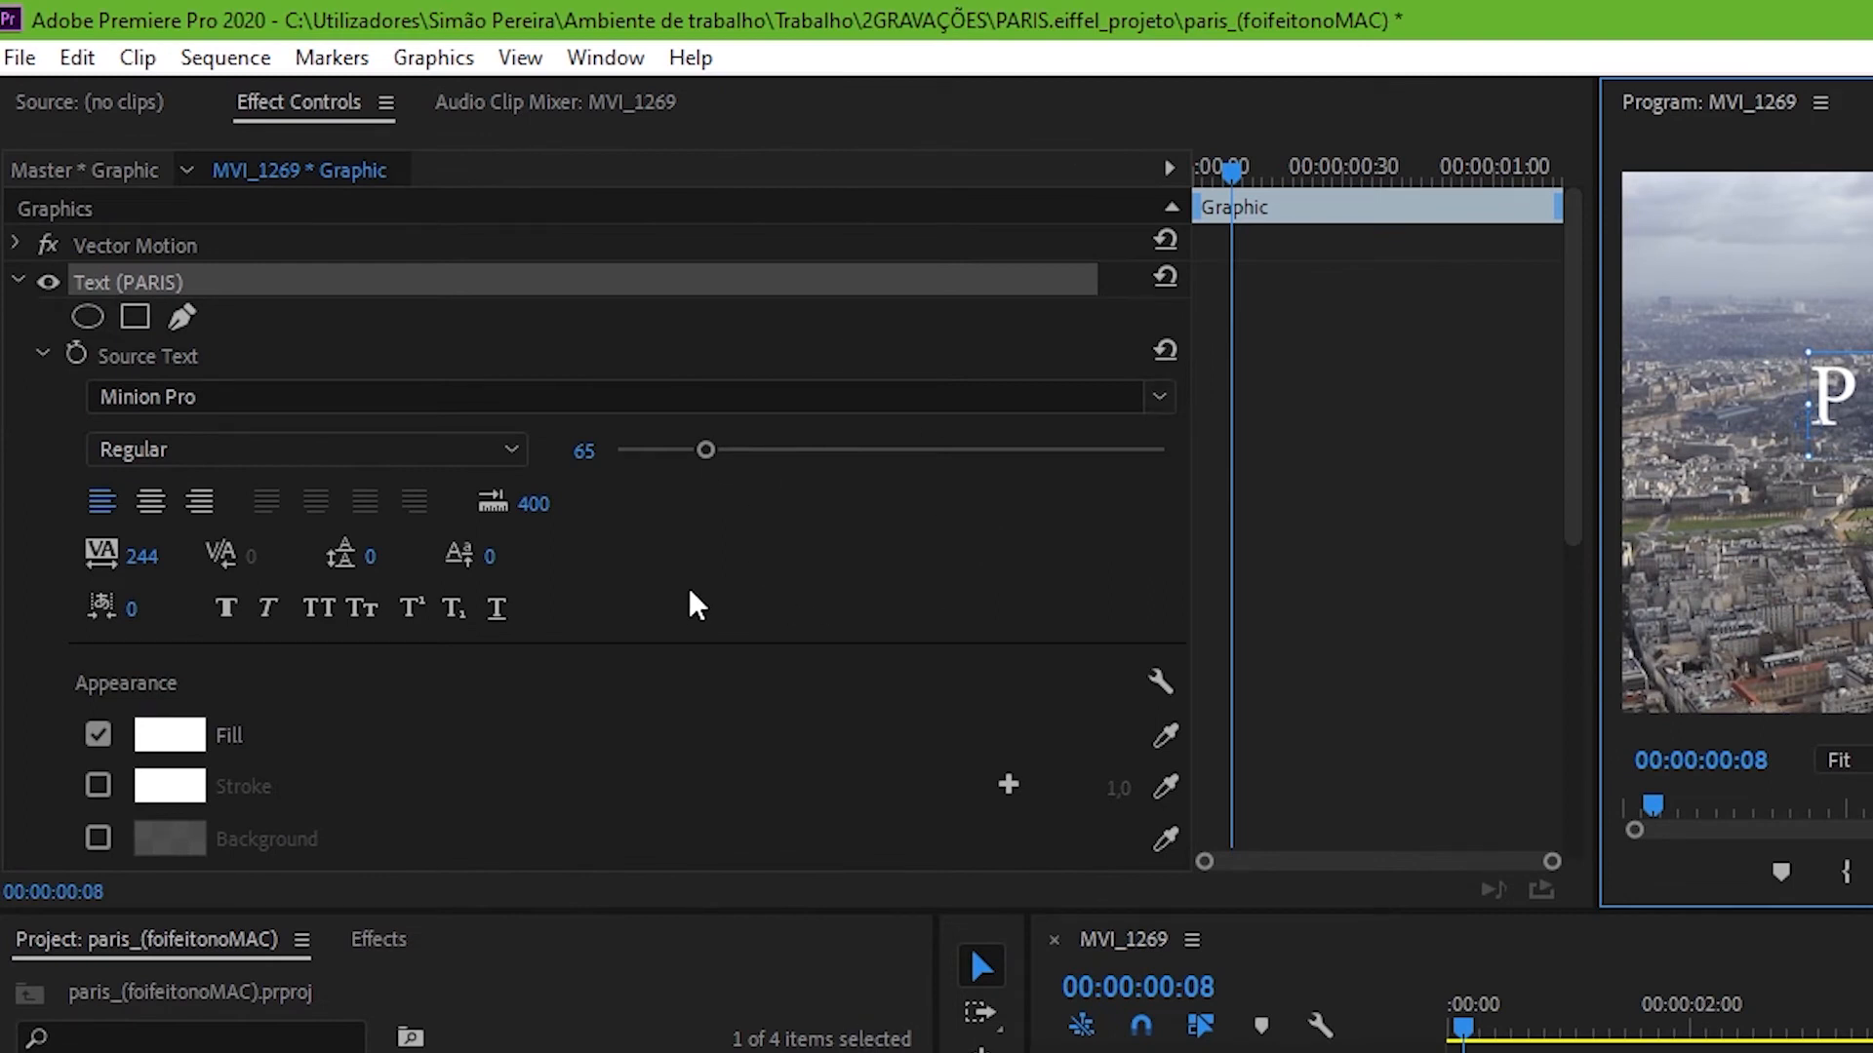
Step: Open the Essential Graphics panel and select the PARIS title clip
left_click(604, 57)
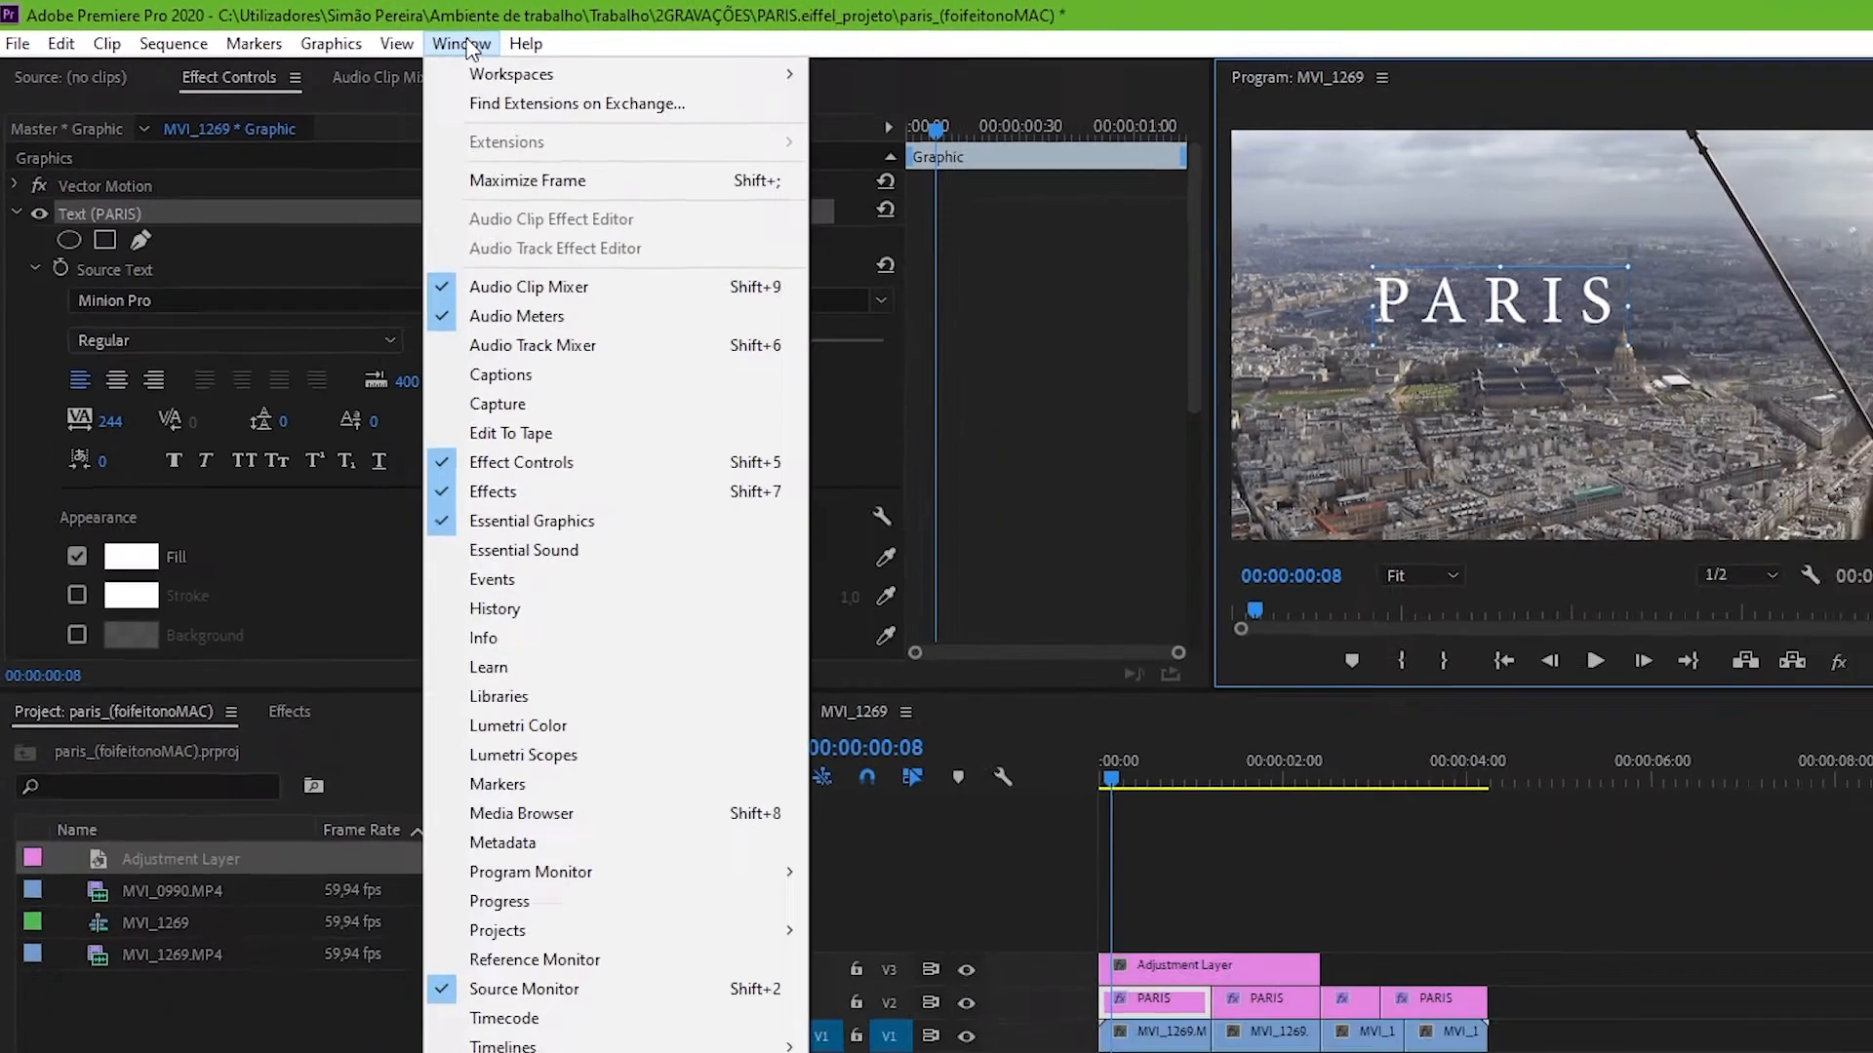
left_click(731, 678)
left_click(858, 737)
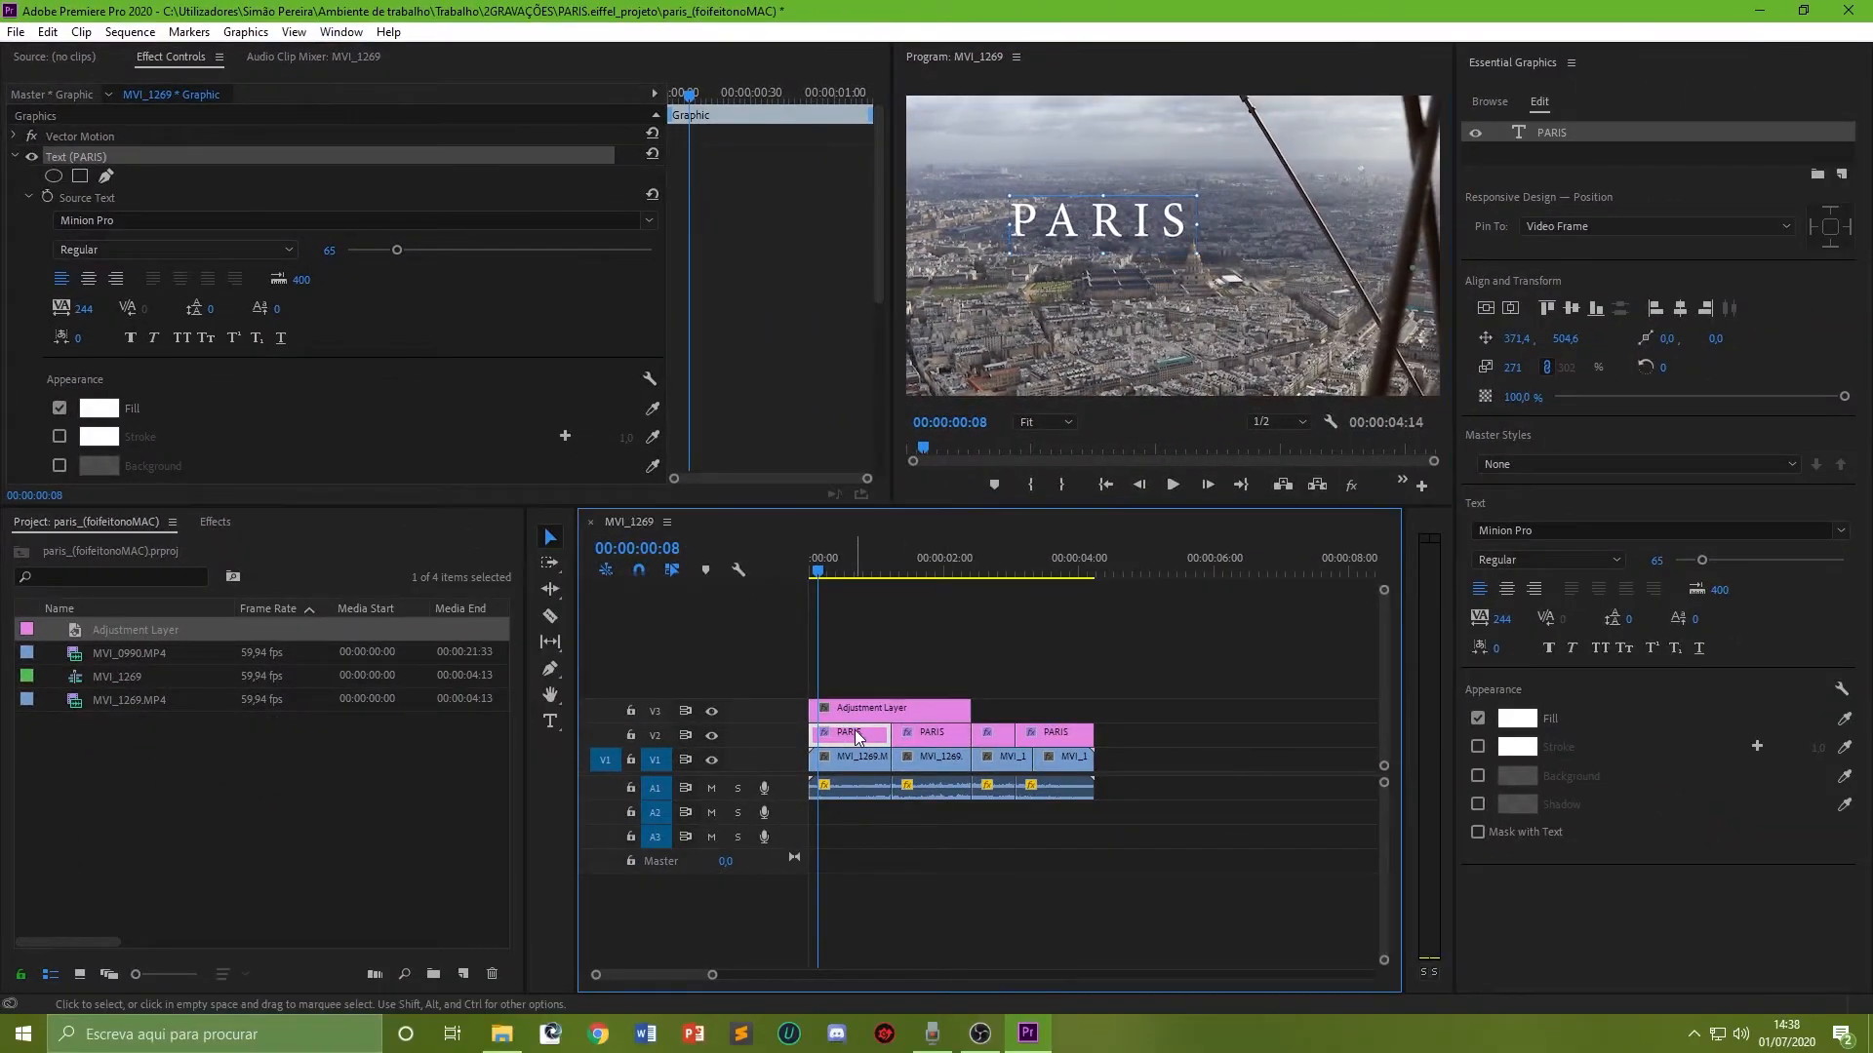
Step: Align the PARIS title to the bottom-right of the video frame and reduce its scale
left_click(1486, 308)
left_click(1511, 308)
left_click(1549, 308)
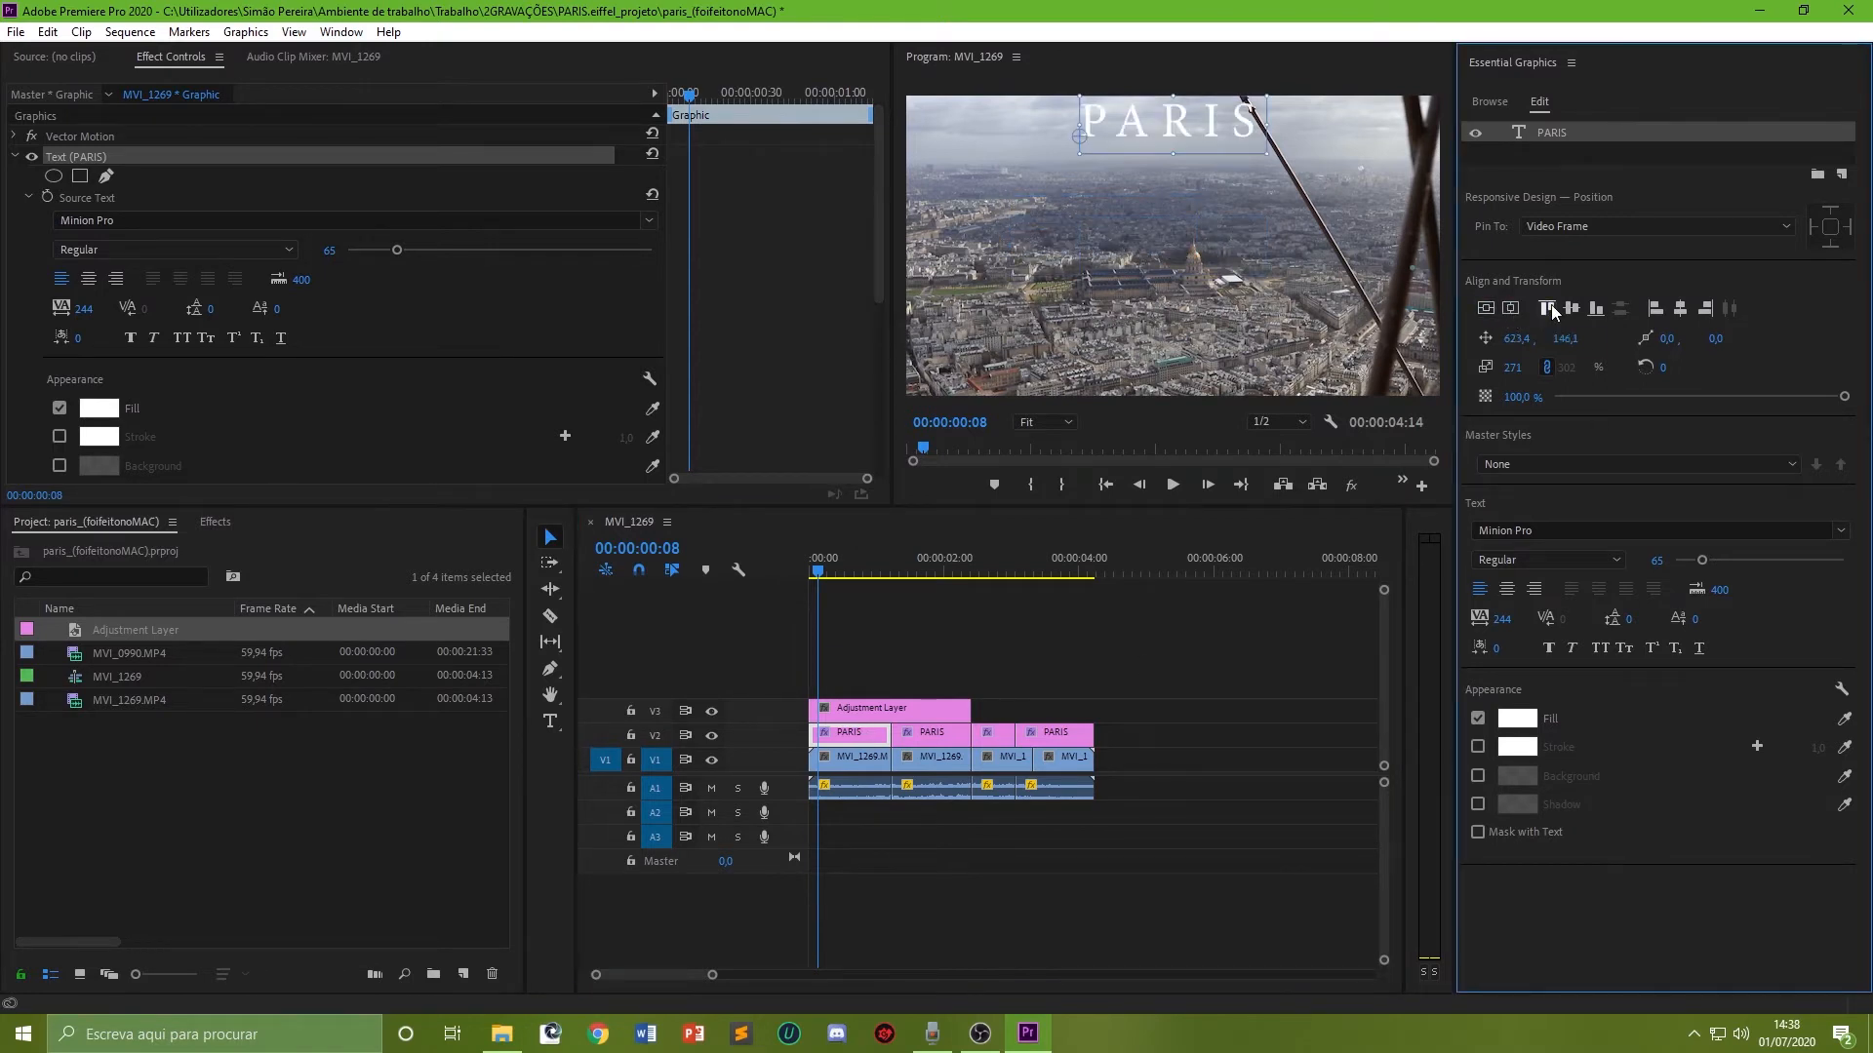
left_click(1597, 310)
left_click(1655, 308)
left_click(1704, 309)
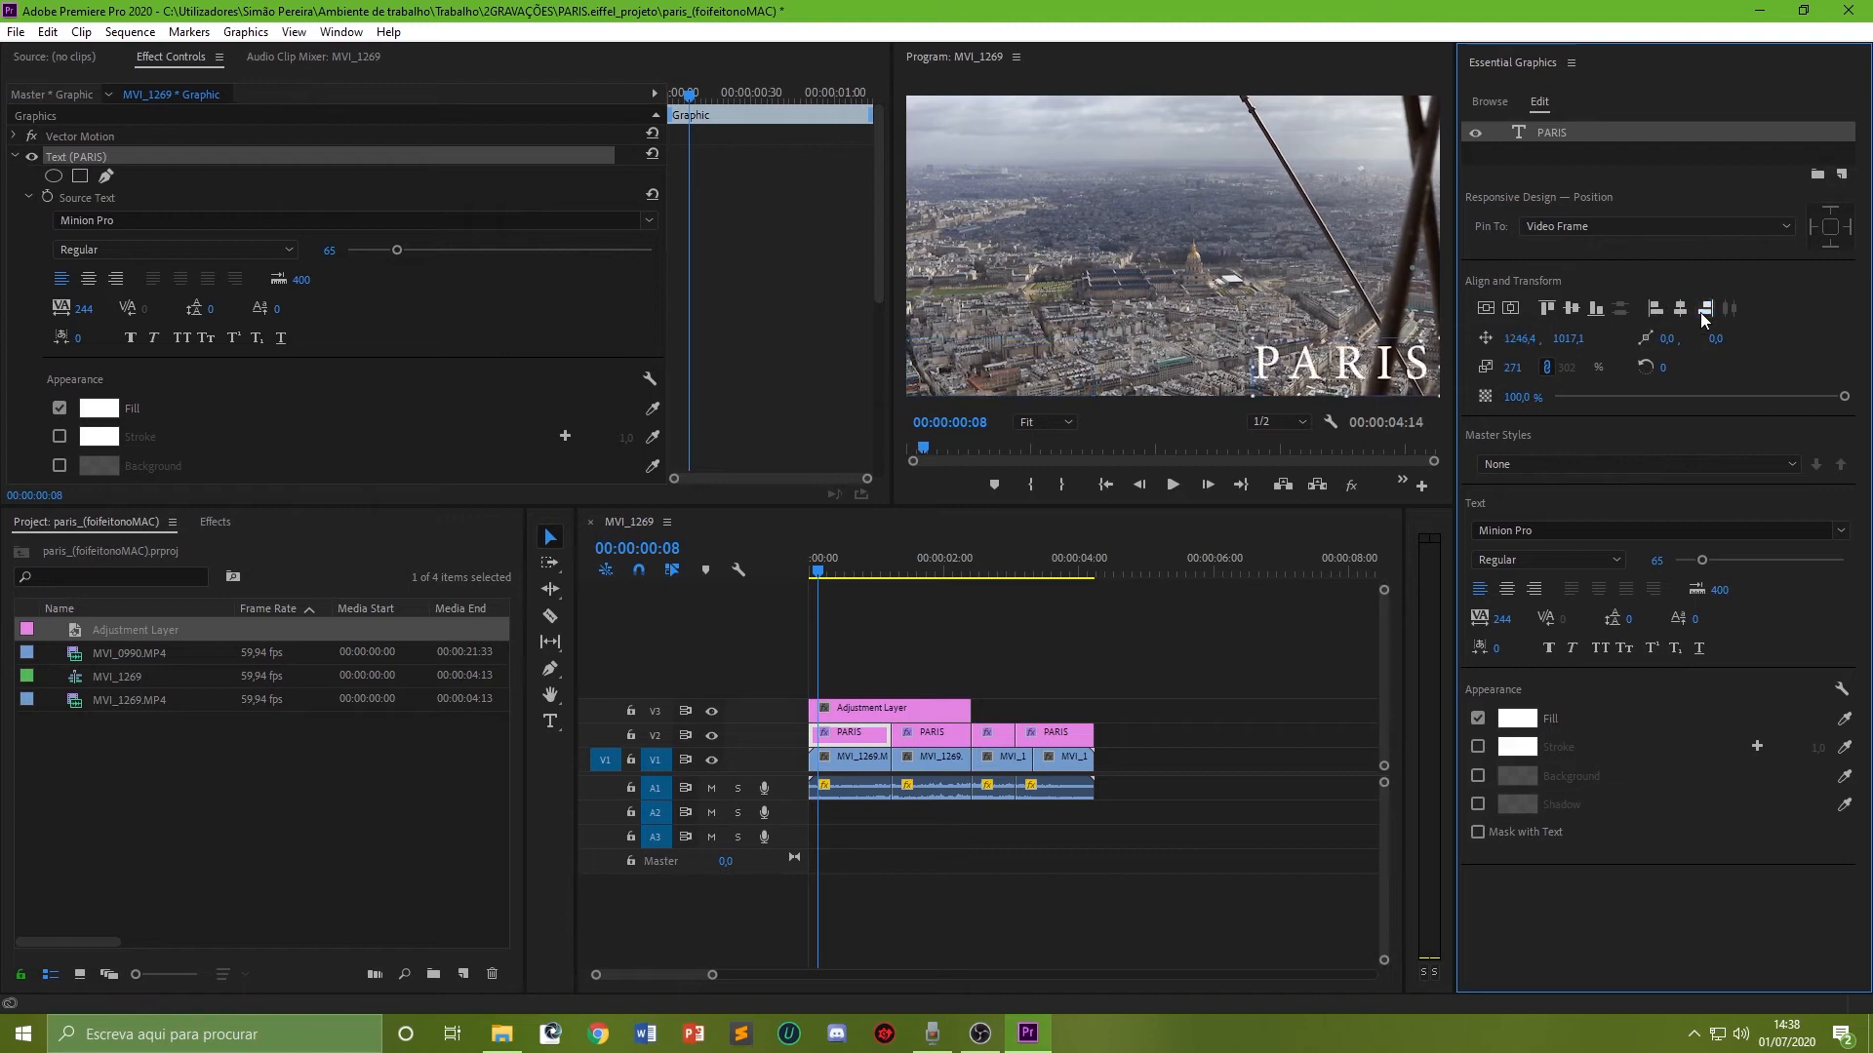
left_click_drag(1845, 399, 1767, 397)
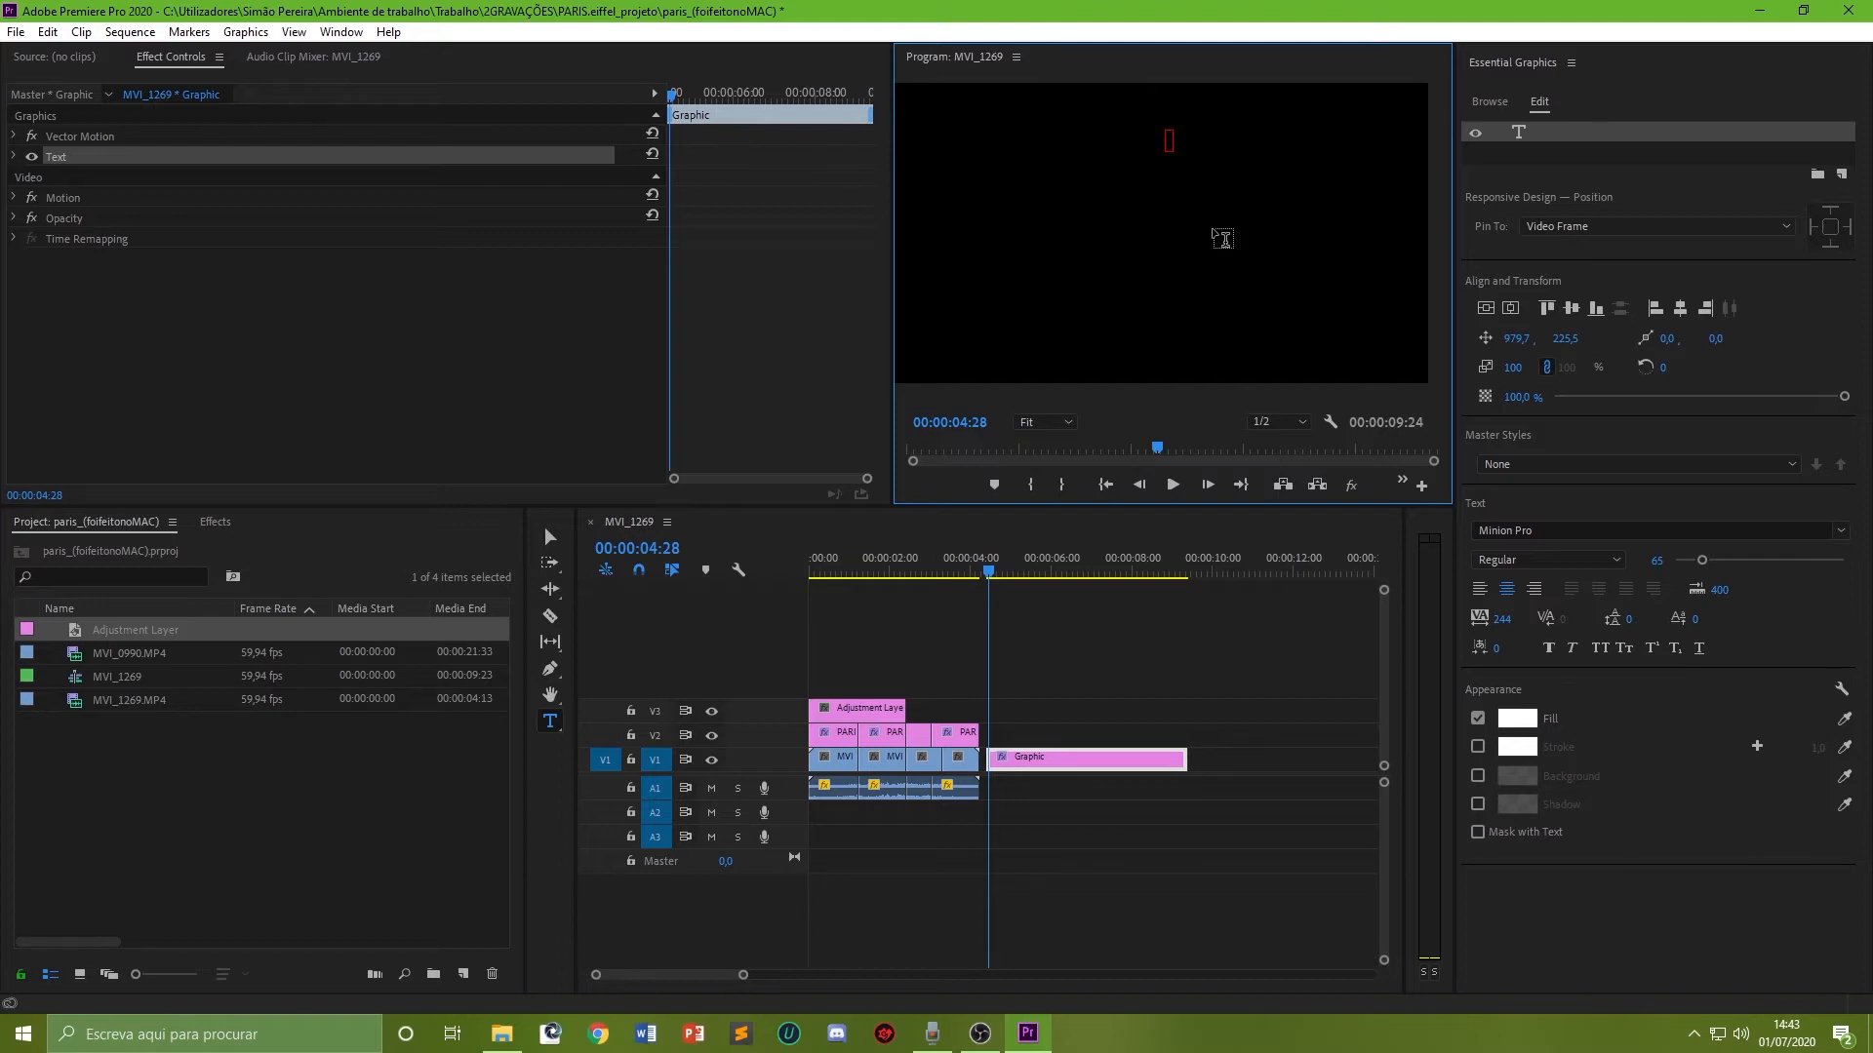
Step: Paste the credits text into the new text graphic and enable Roll so it scrolls up the screen
key("ctrl+v")
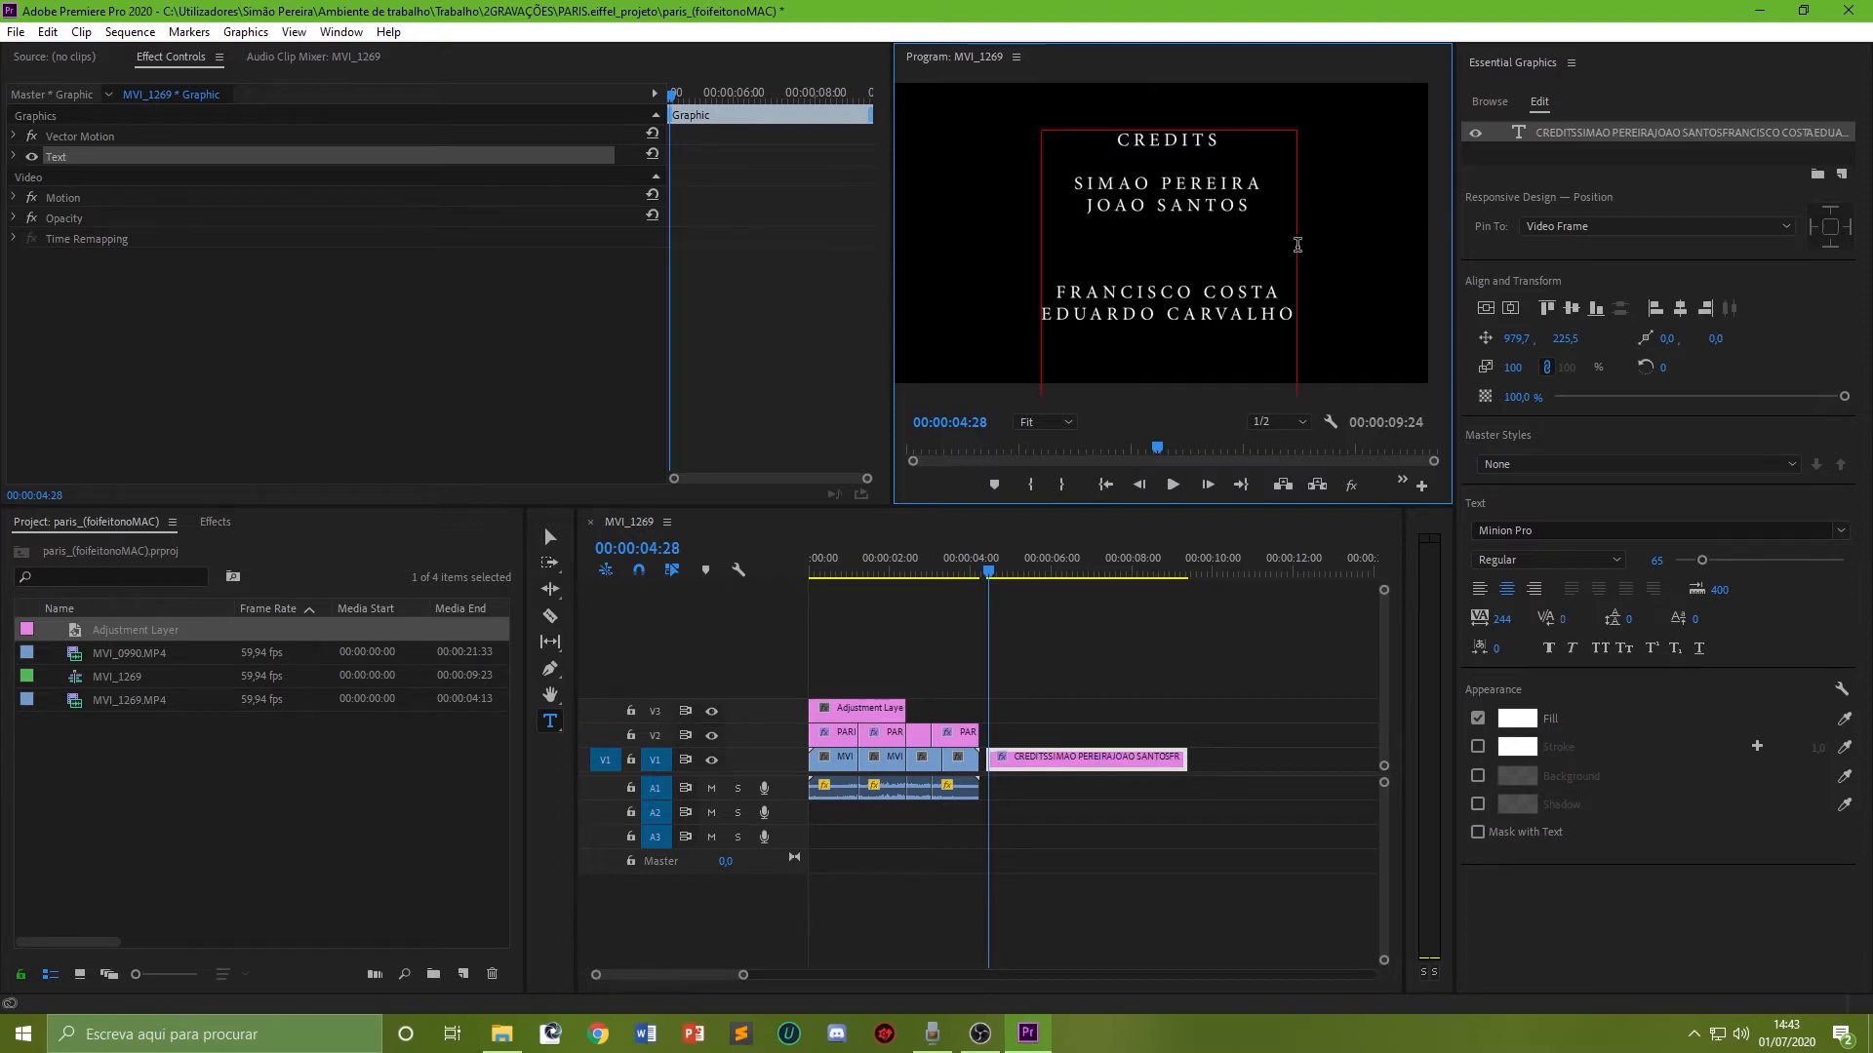
left_click(1546, 162)
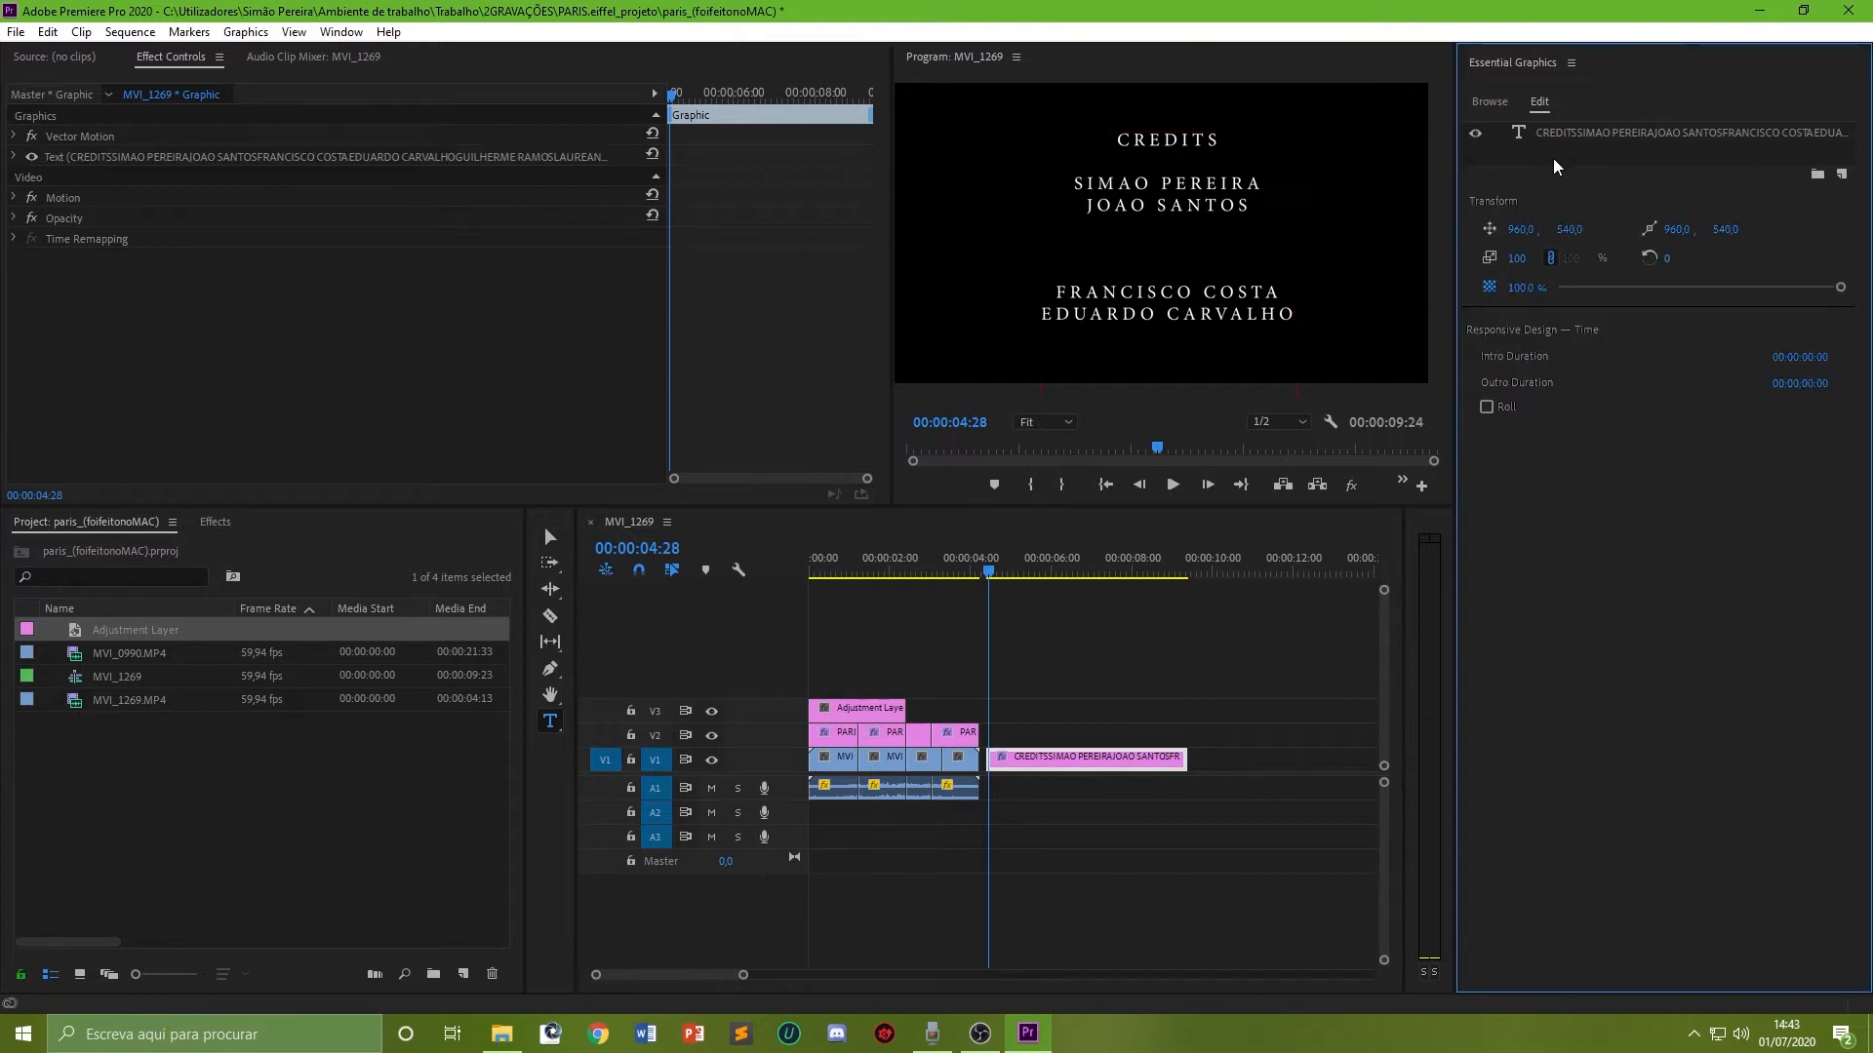
left_click(1487, 408)
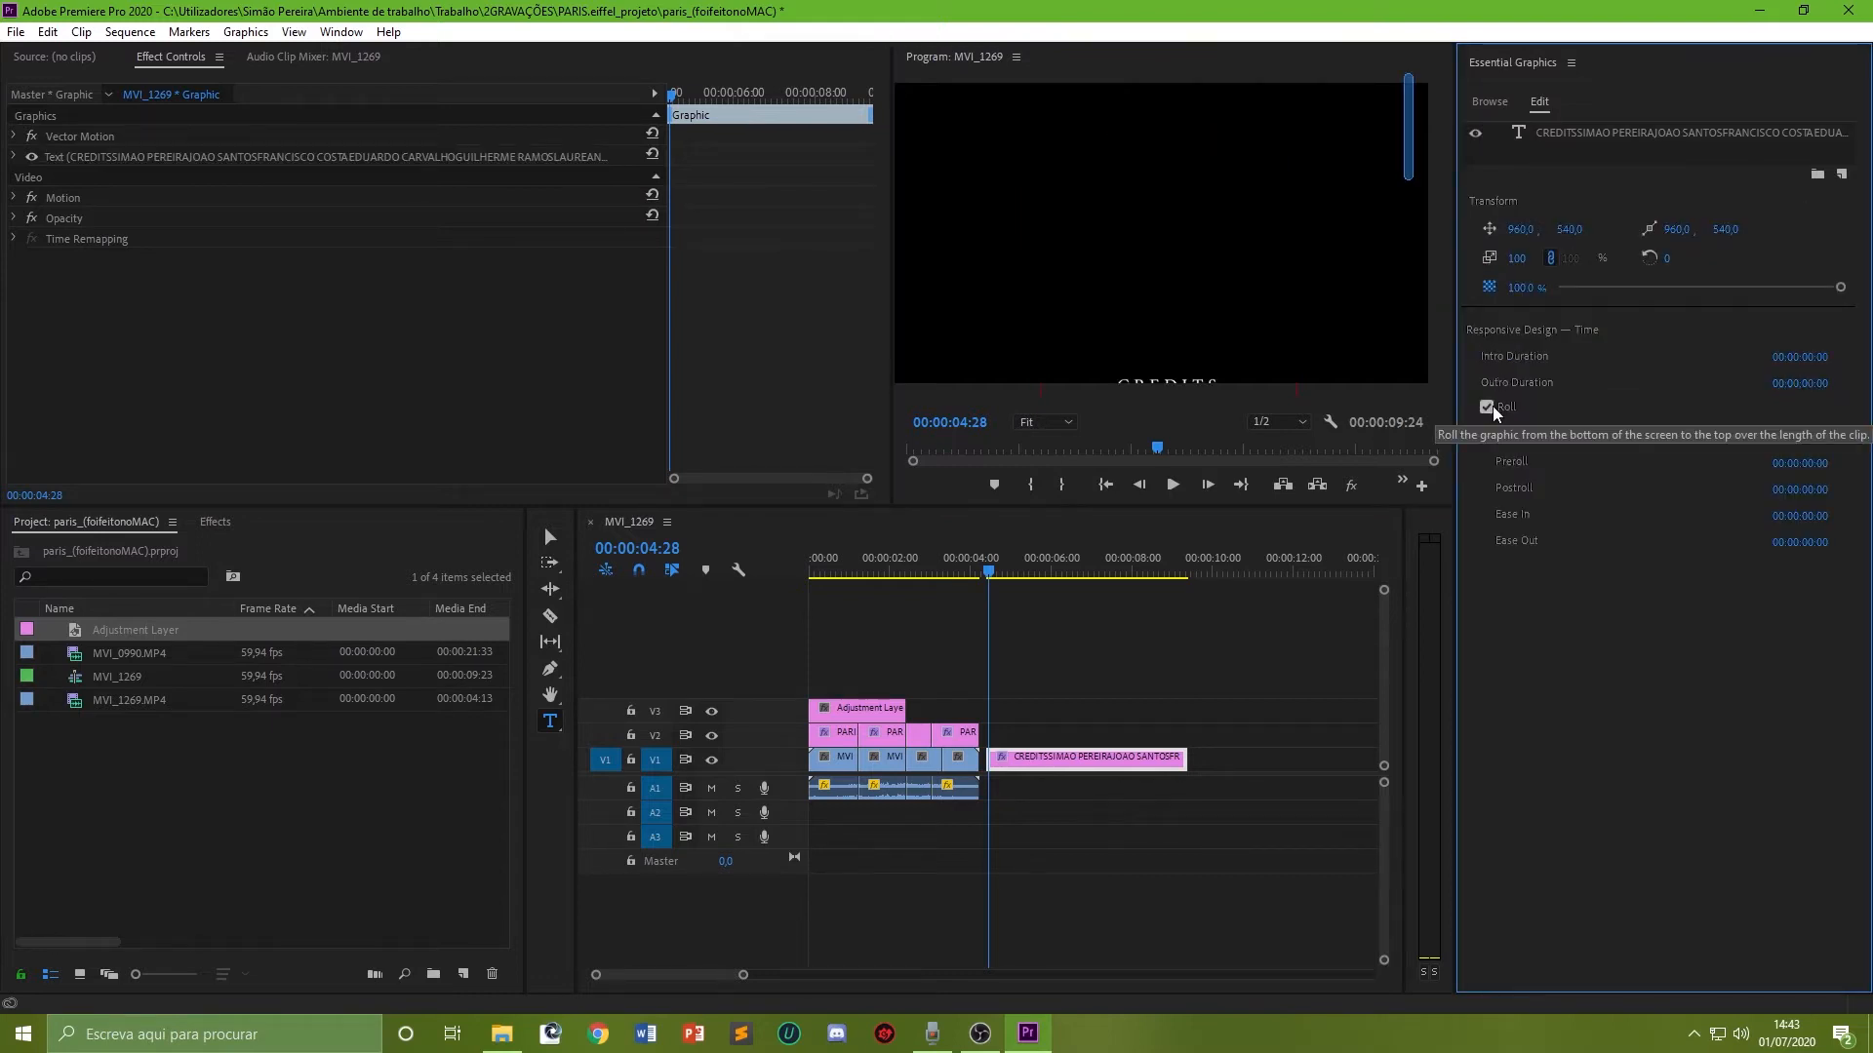
left_click(1172, 485)
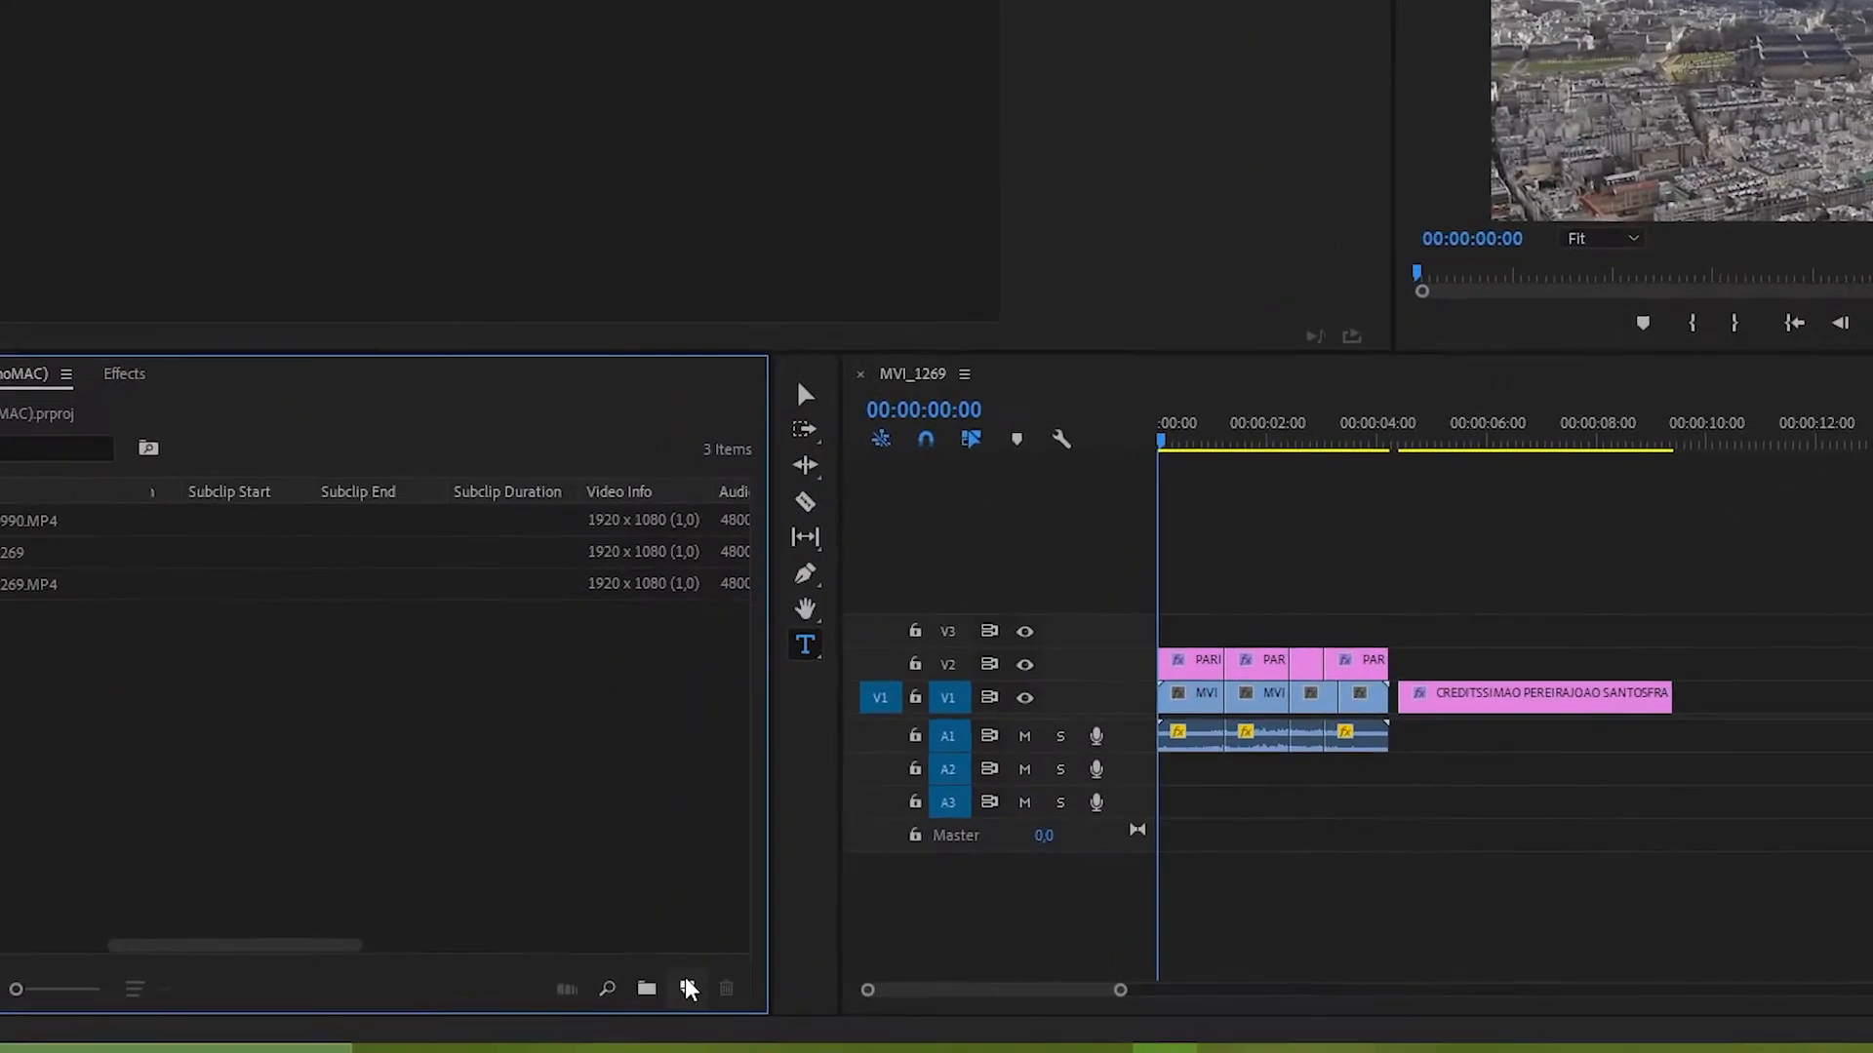
Step: Create another adjustment layer and place it on track V3, extending it over the whole sequence including the credits
left_click(695, 996)
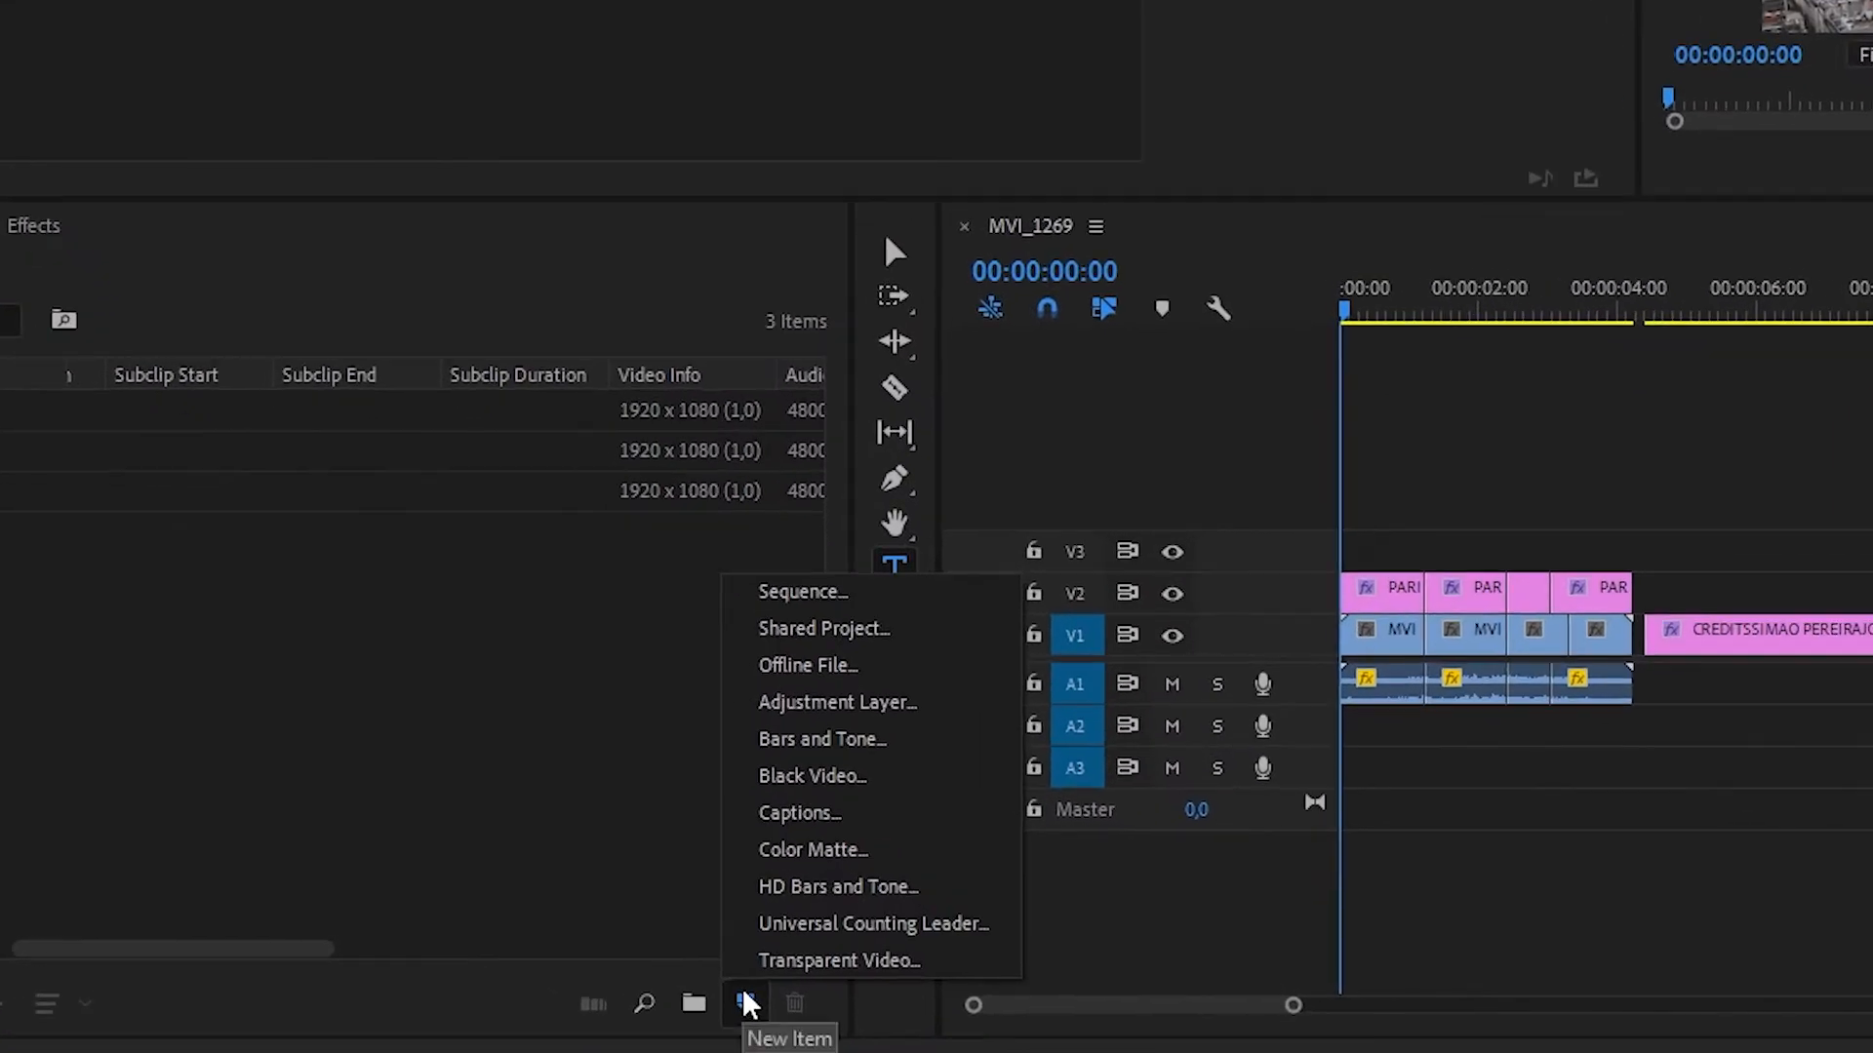
left_click(900, 717)
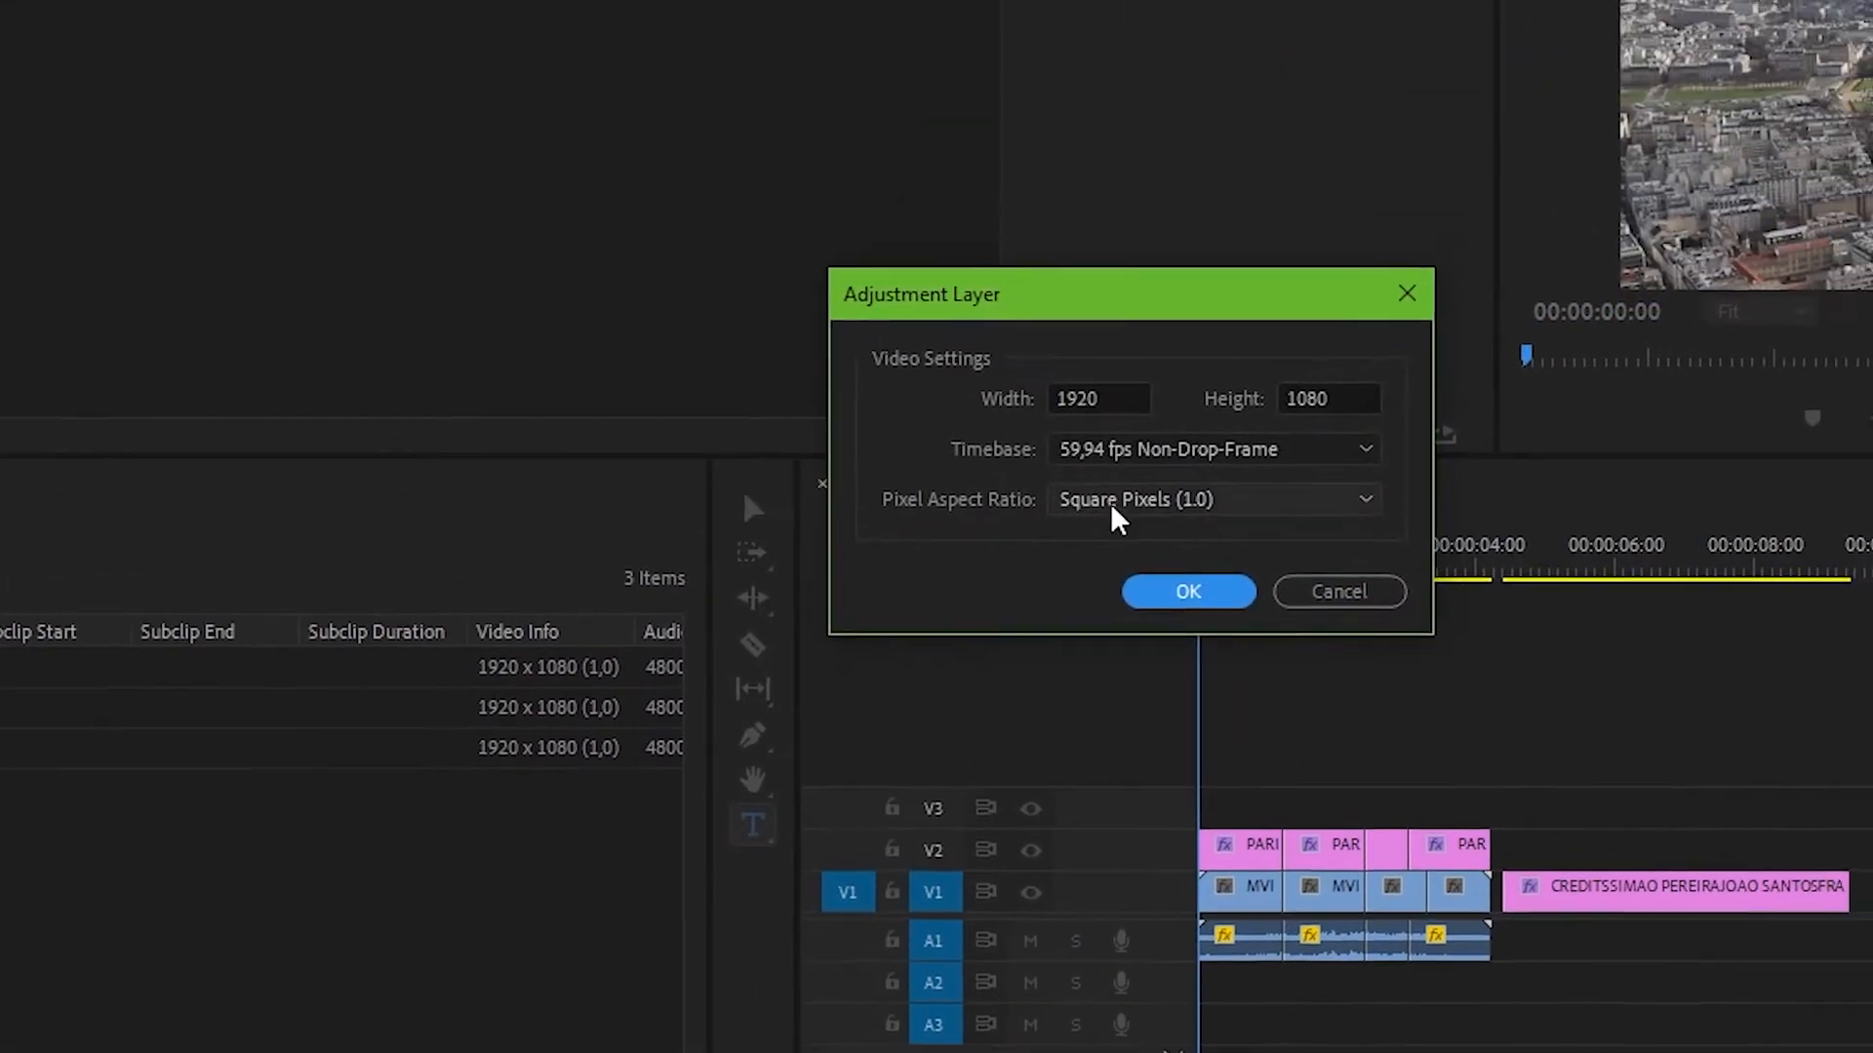
left_click(1331, 333)
left_click_drag(95, 647, 985, 718)
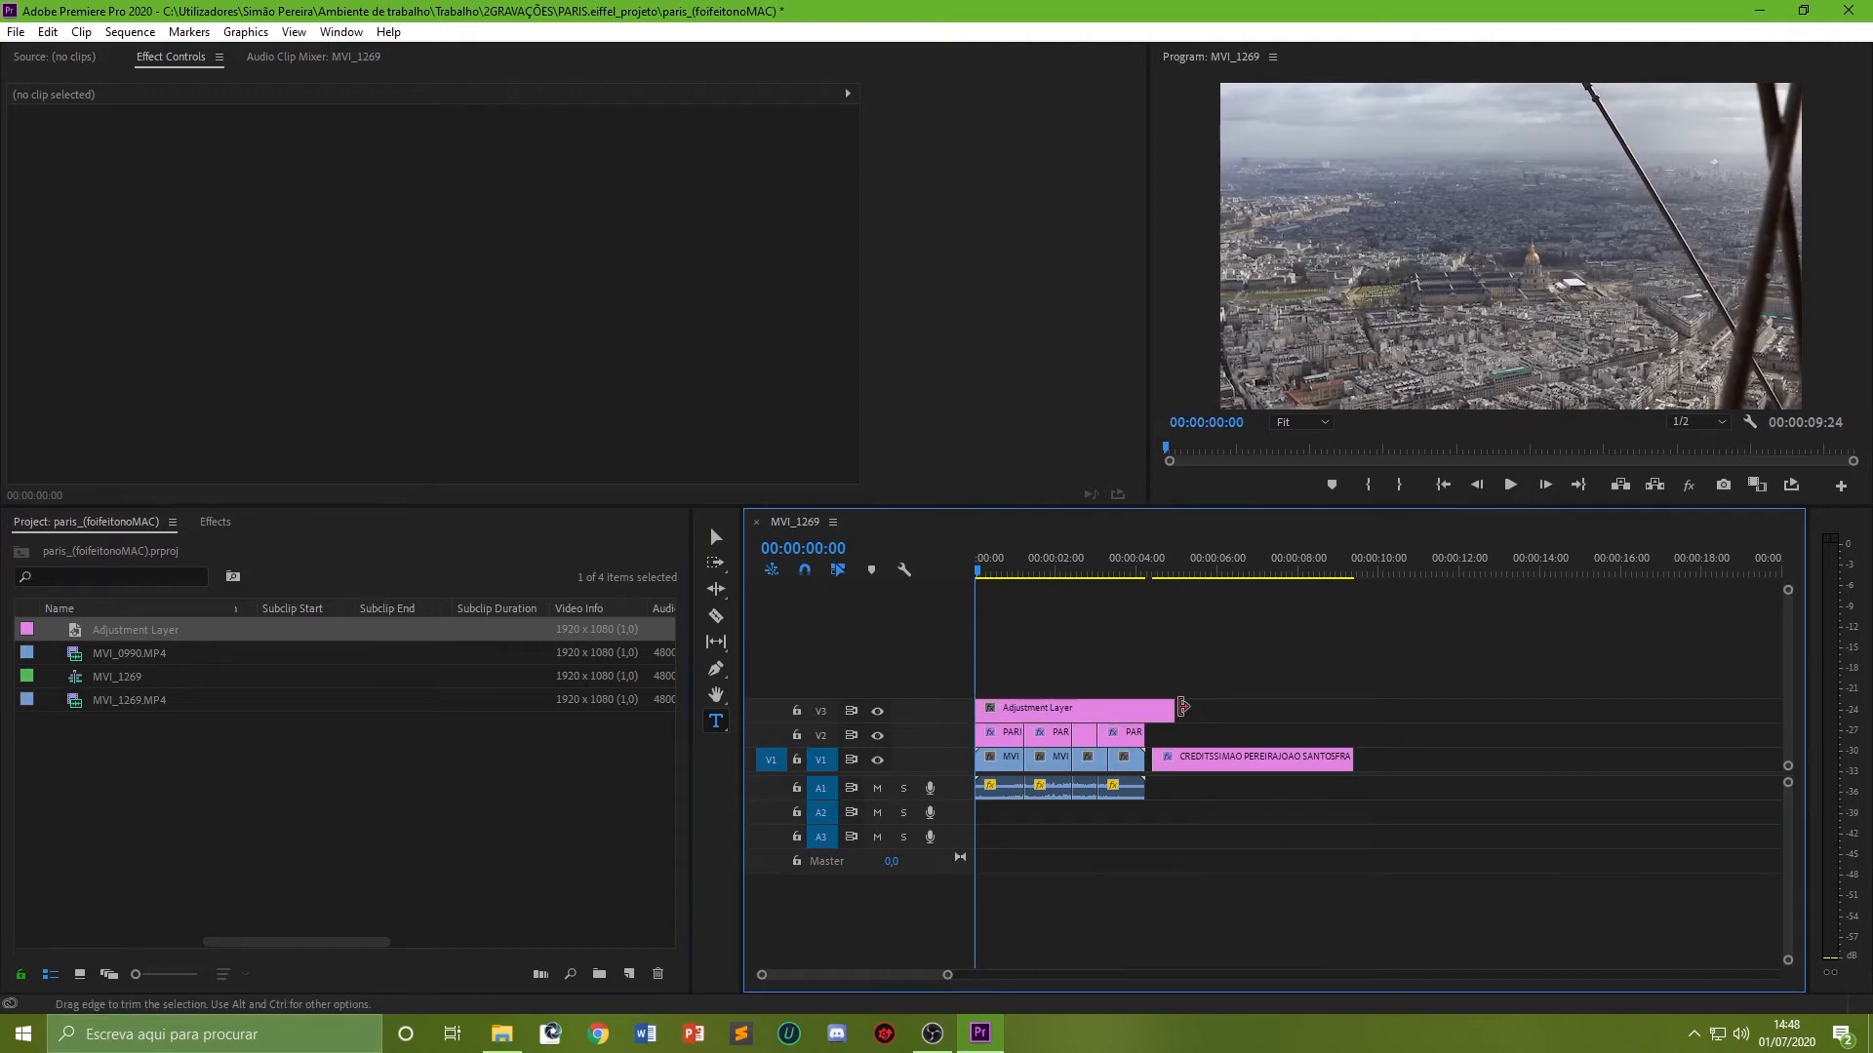
left_click_drag(1183, 706, 1363, 702)
Step: Search the effects for Crop and apply it to the adjustment layer
left_click(215, 523)
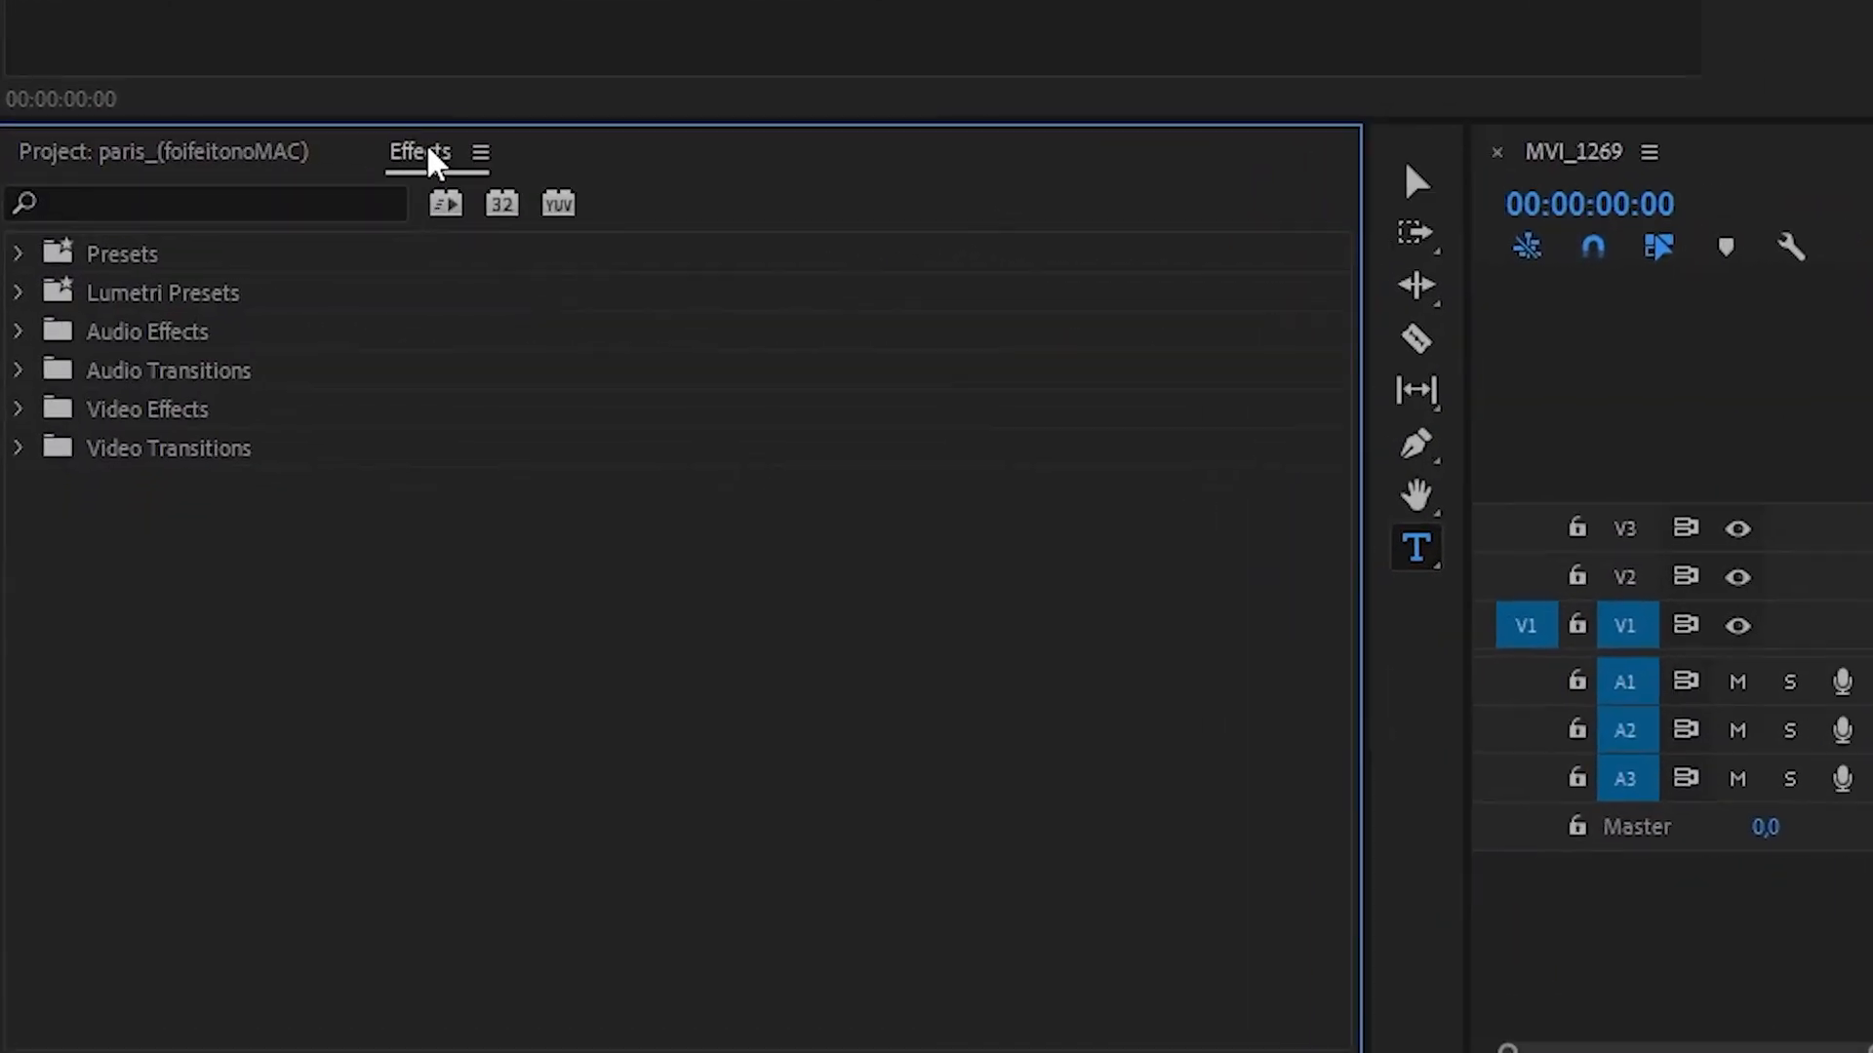
left_click(310, 202)
type("CROP")
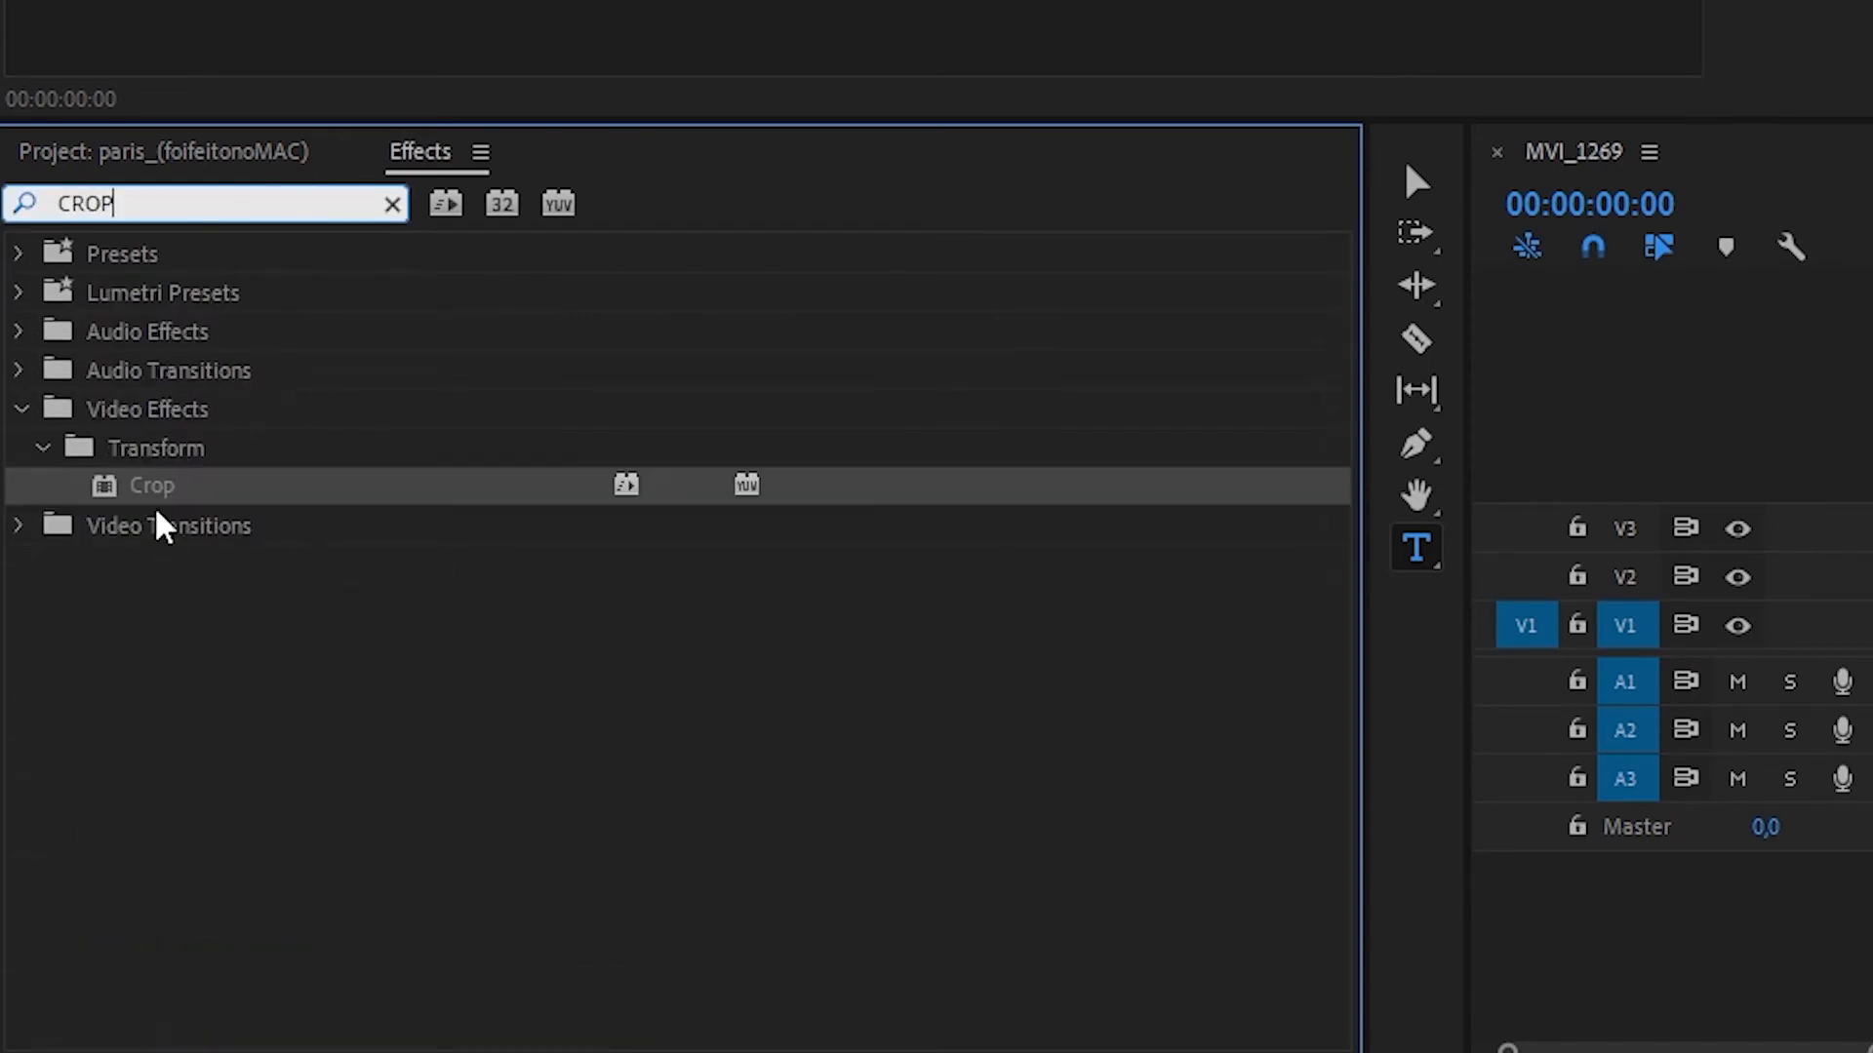
left_click_drag(152, 486, 630, 534)
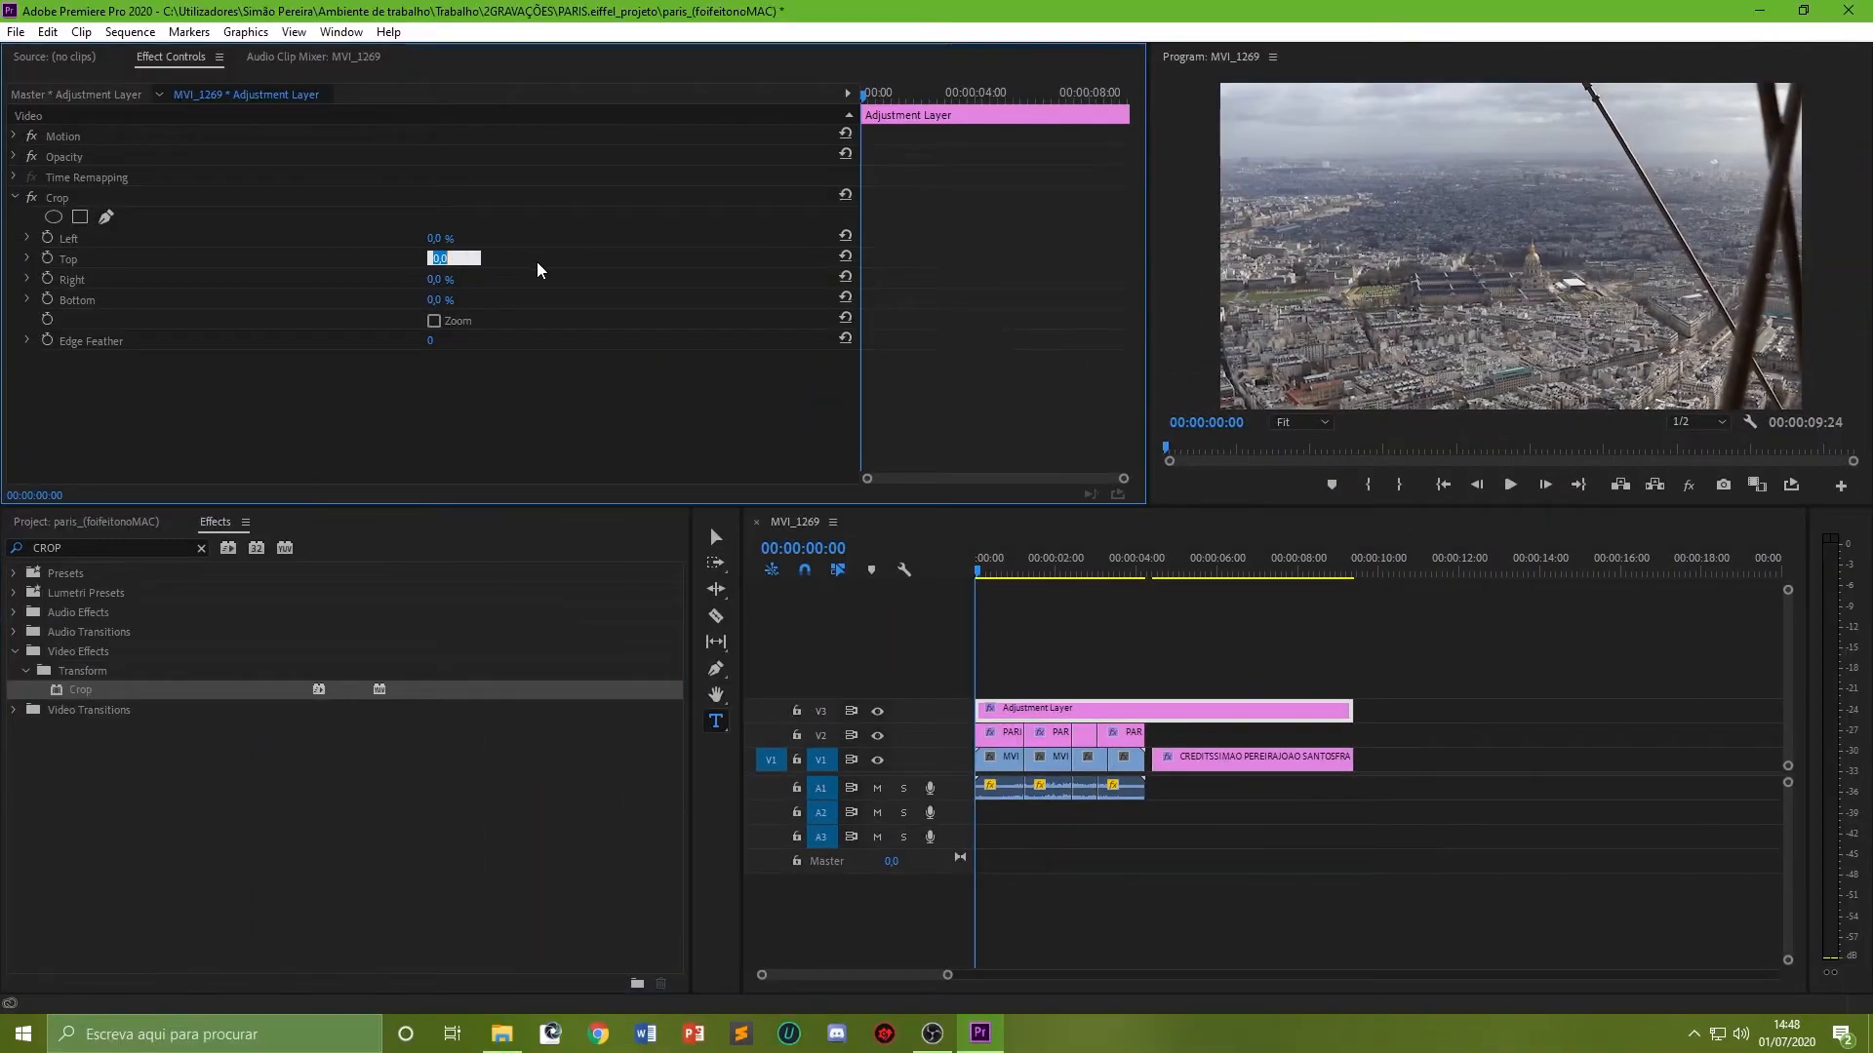
Step: Set the Crop effect's Top and Bottom values to 11%
type("11")
left_click(432, 302)
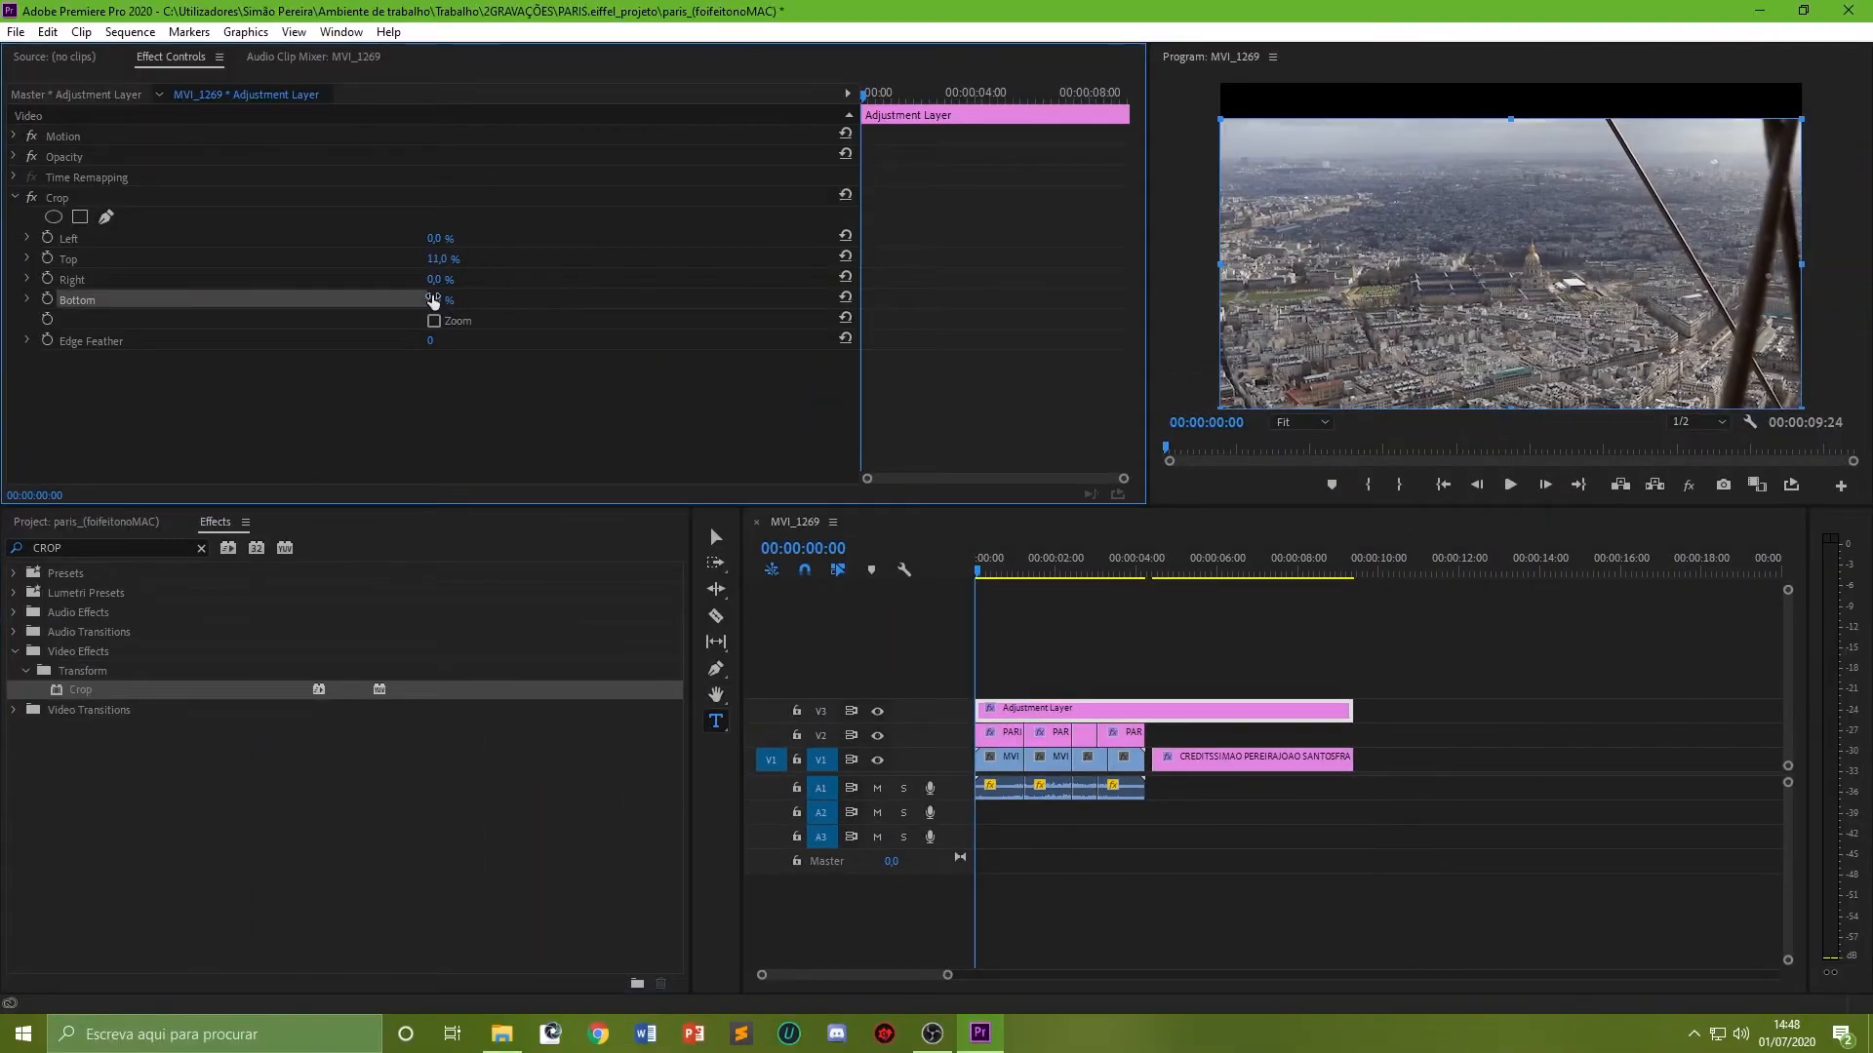
type("11")
key("Return")
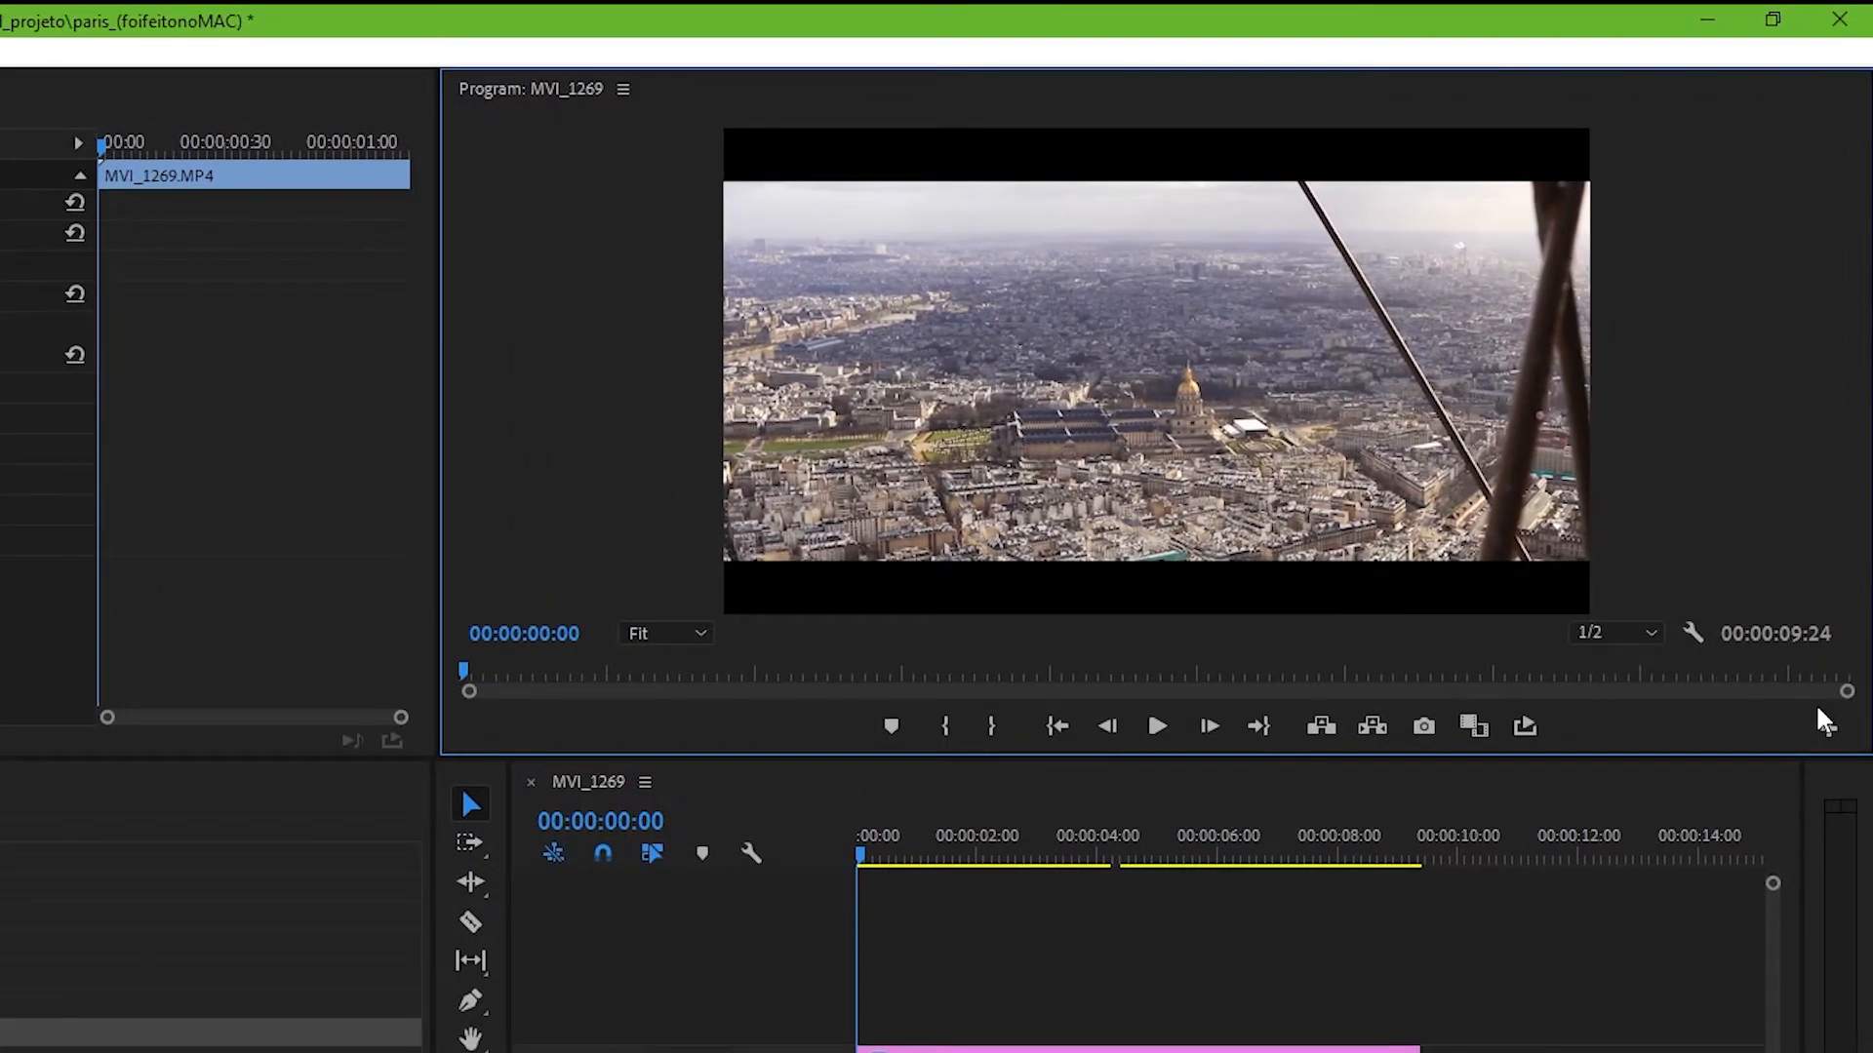
Step: Add the Global FX Mute button to the program monitor controls and toggle all effects off and back on
left_click(1828, 731)
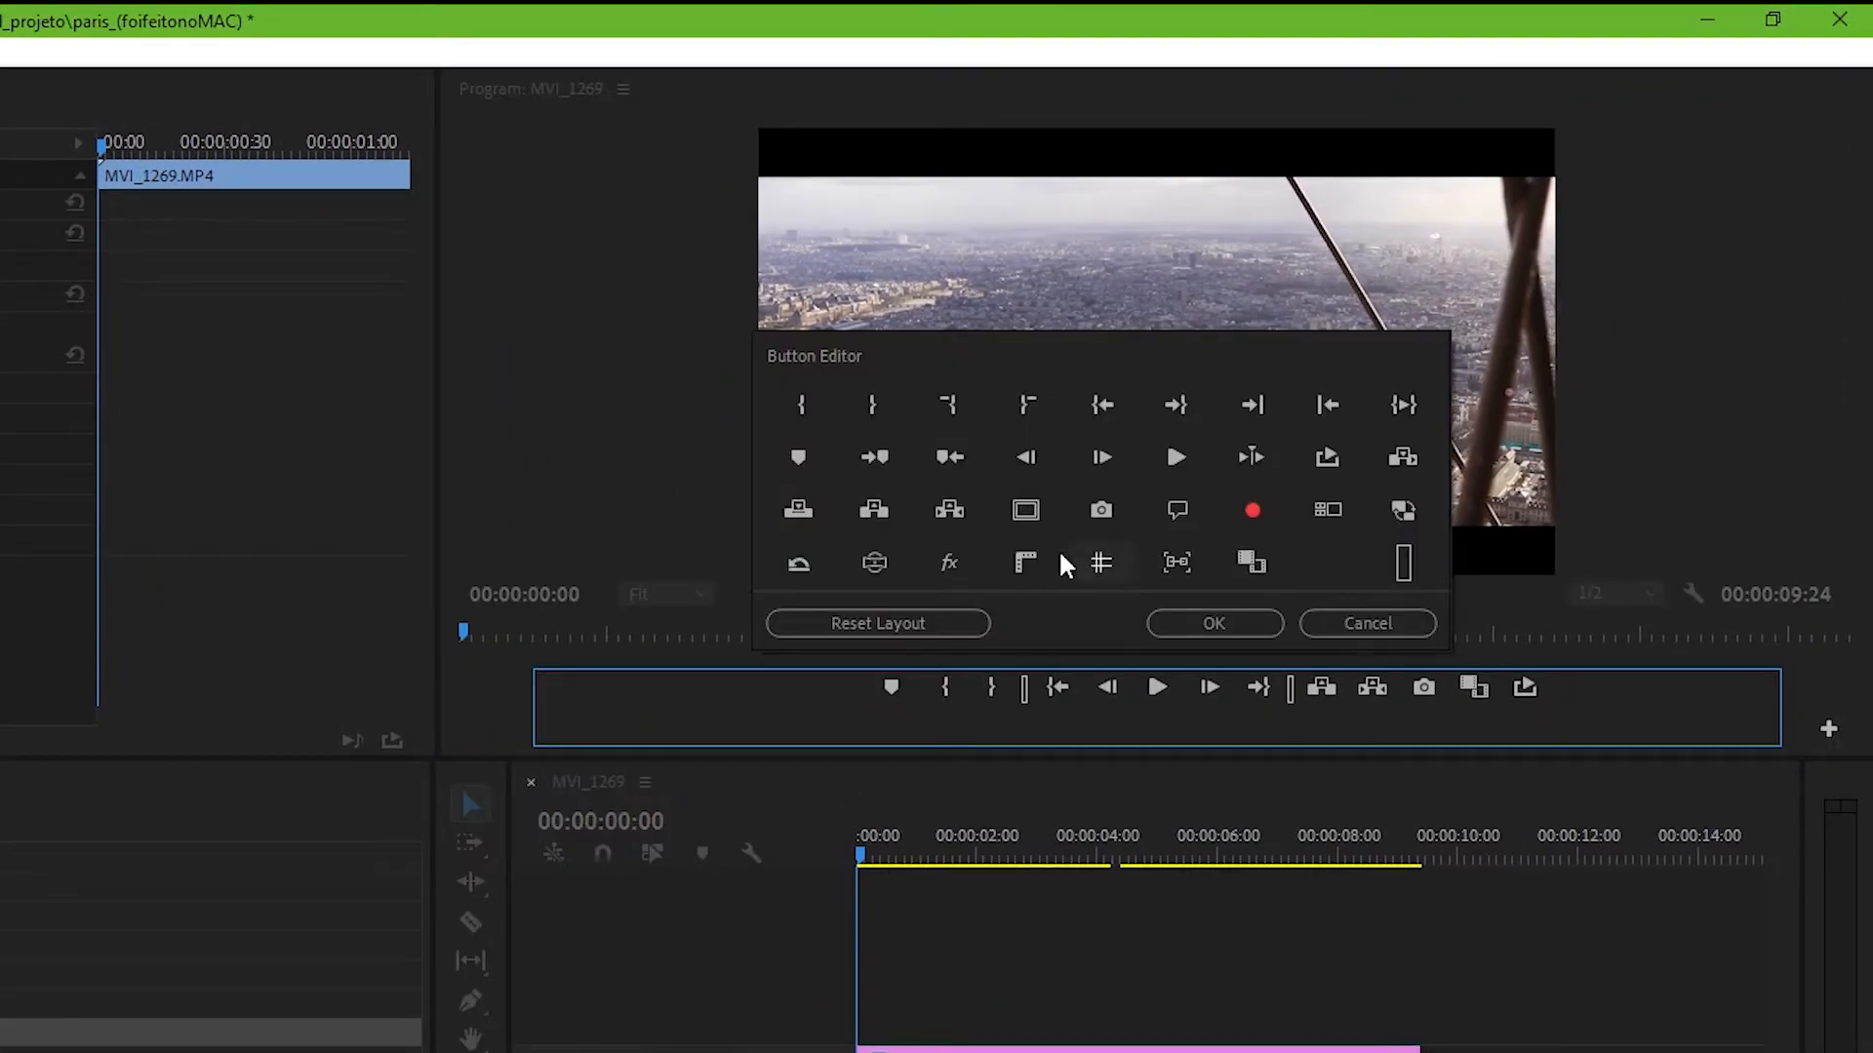
left_click_drag(939, 556, 1414, 688)
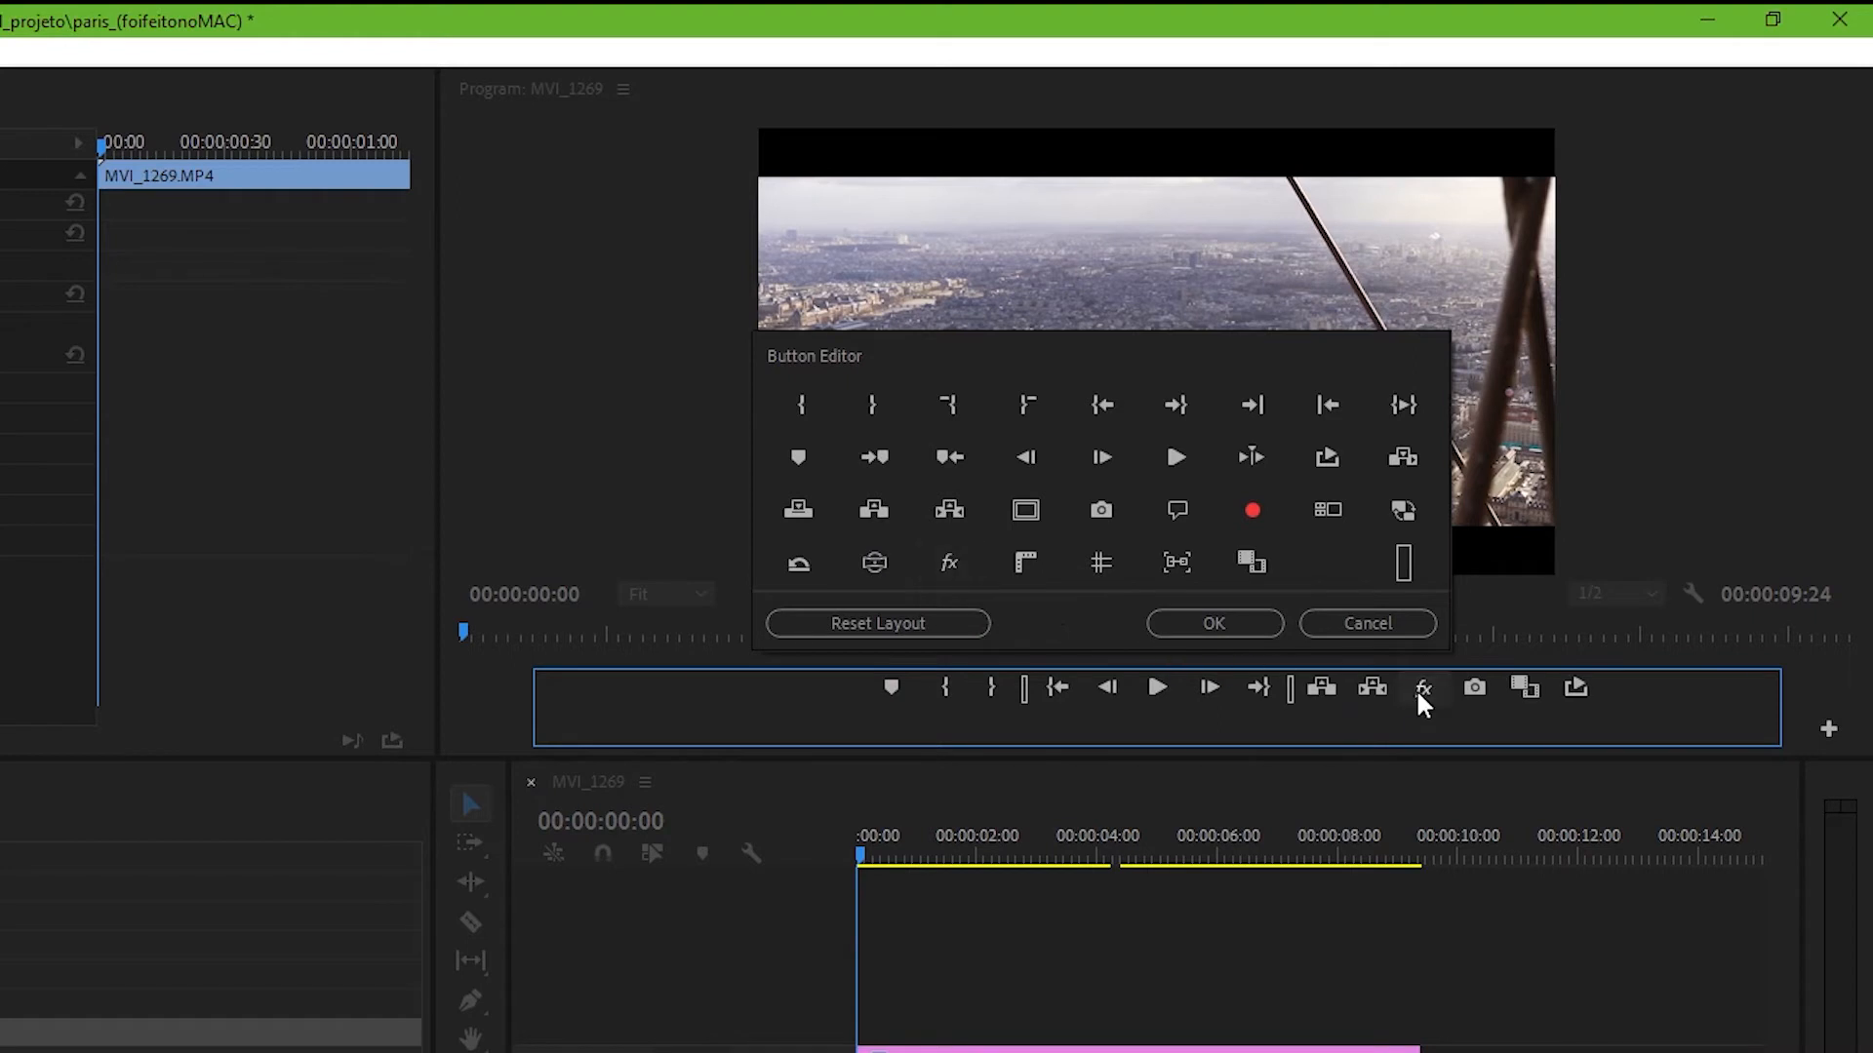
left_click(1235, 624)
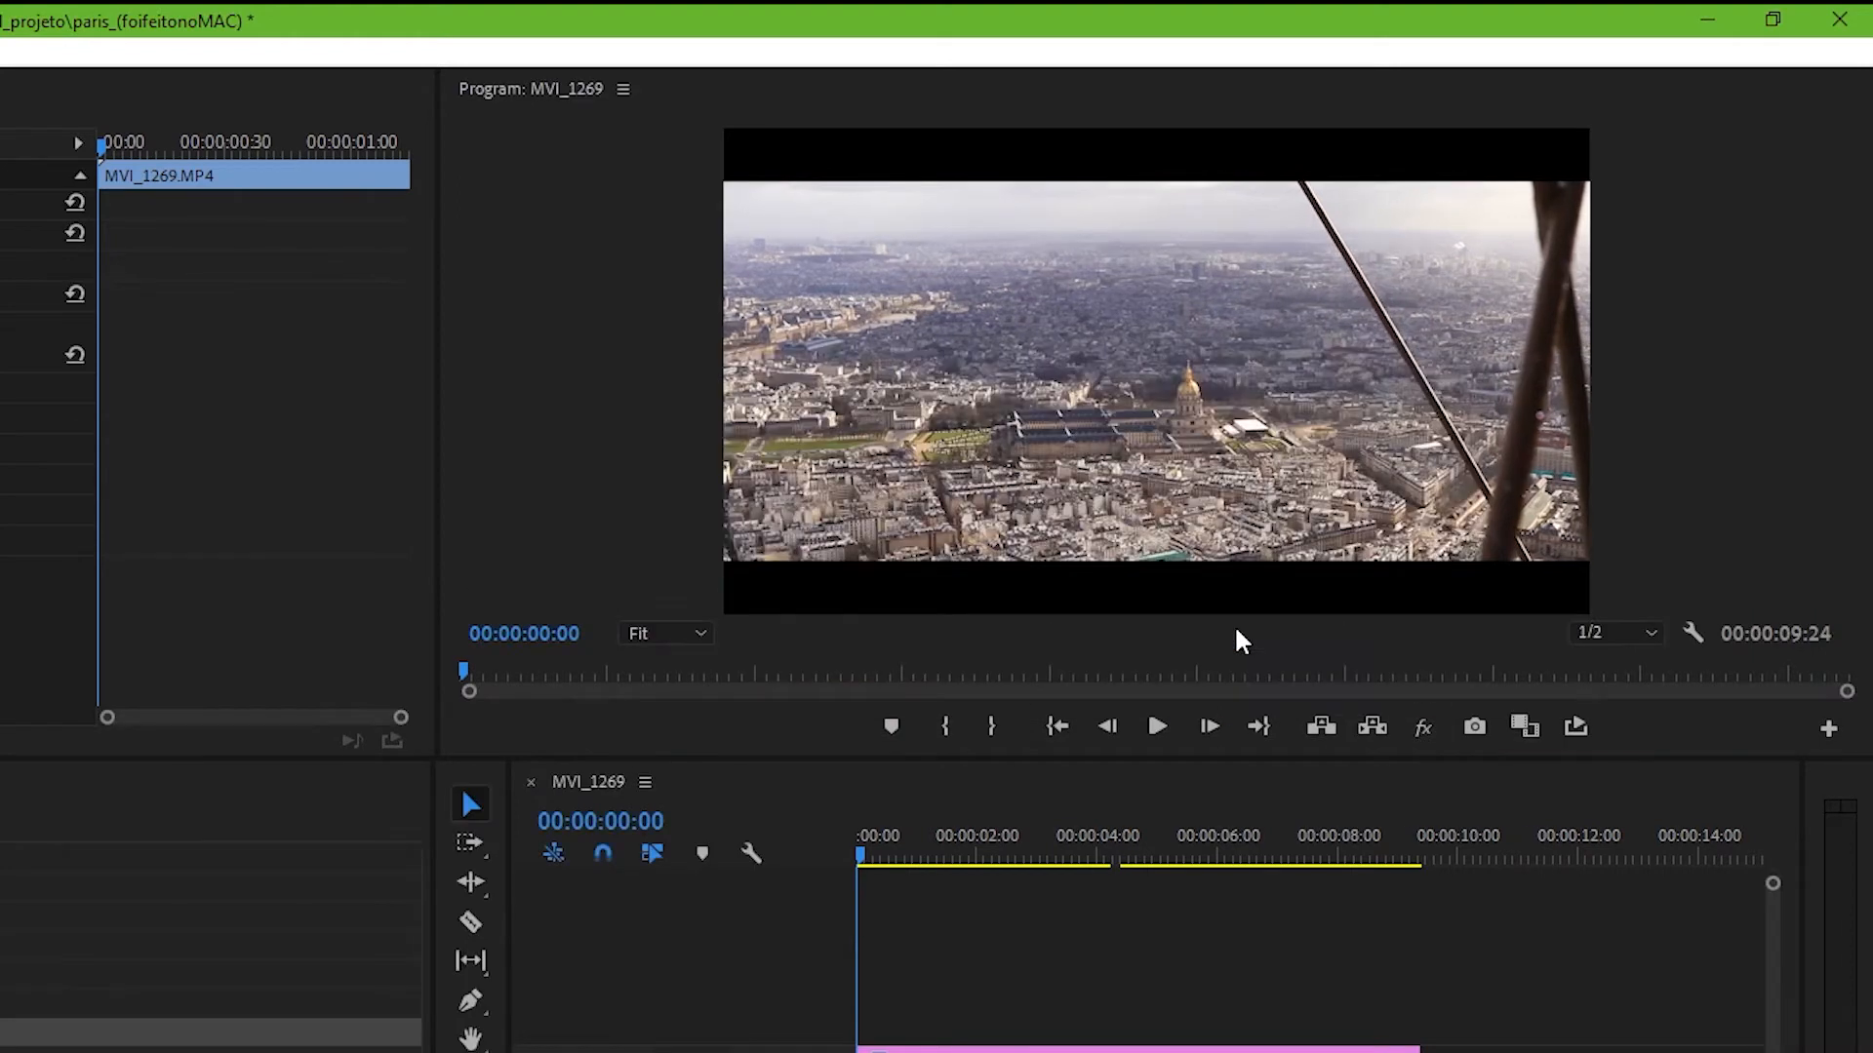
left_click(1434, 727)
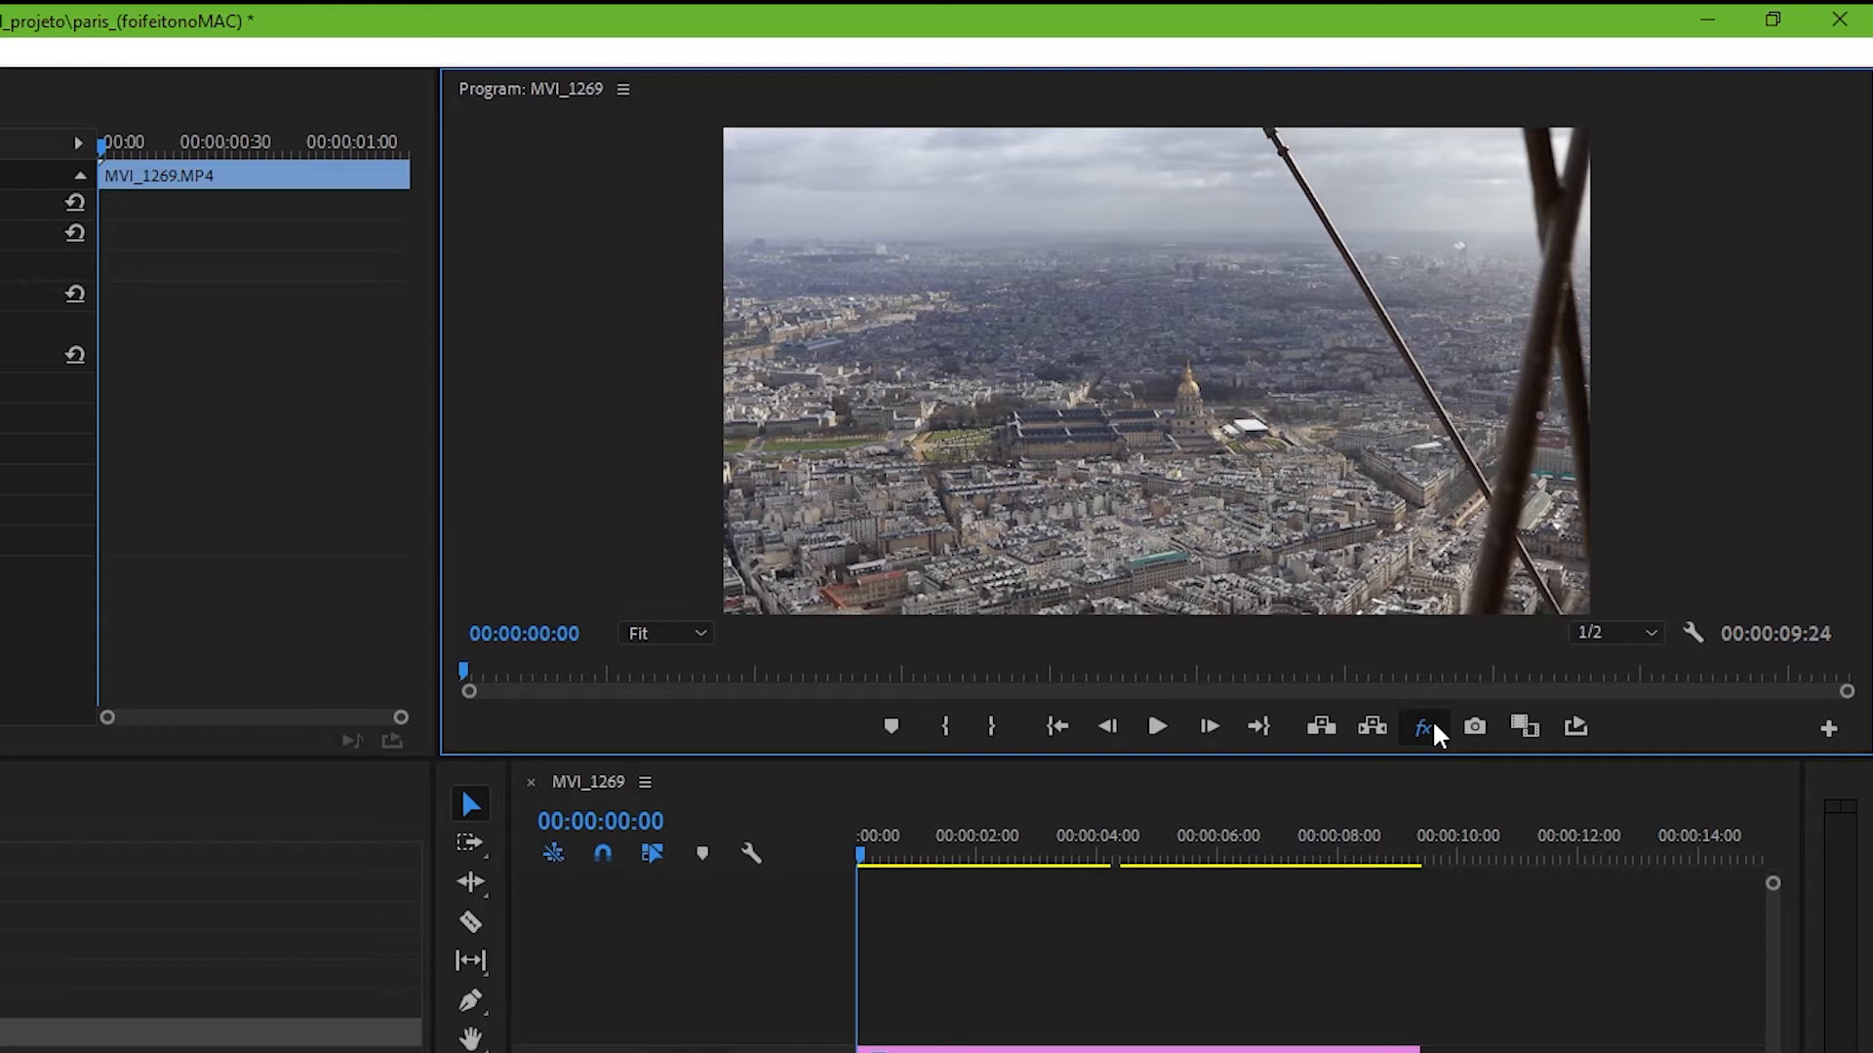
left_click(1433, 726)
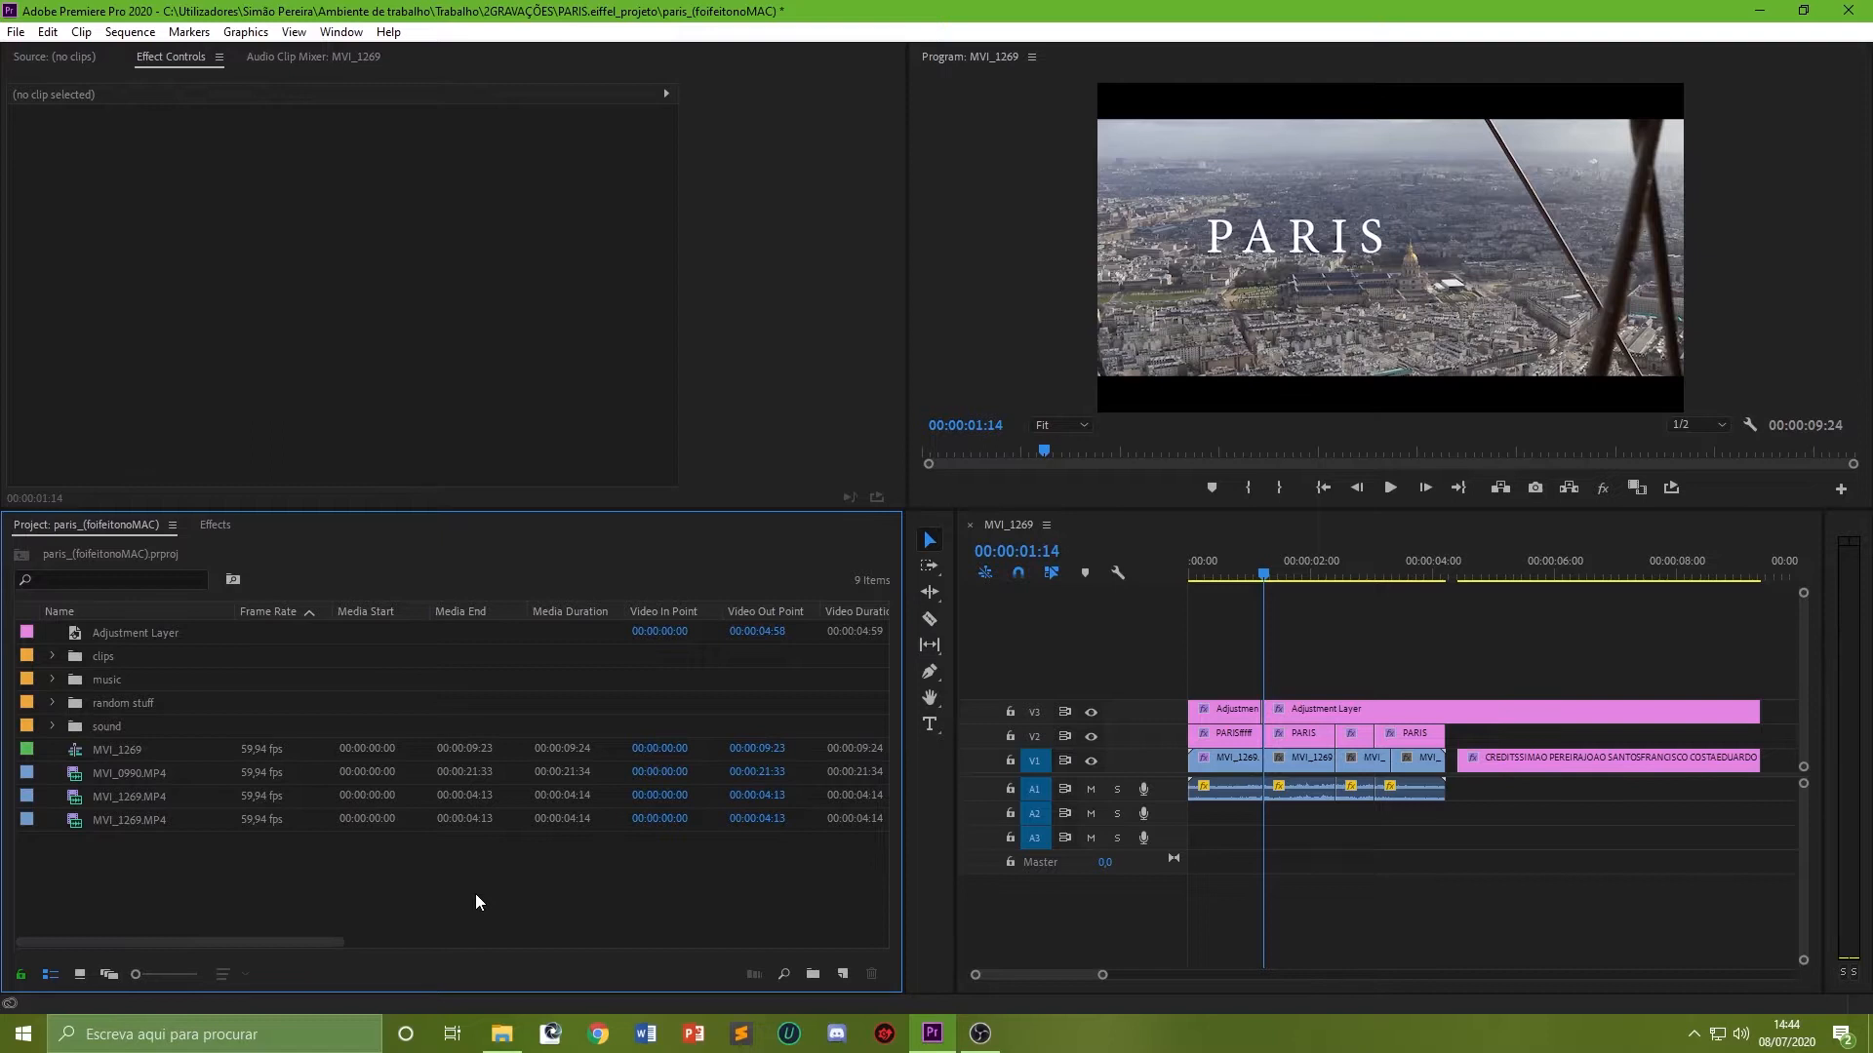
Step: Create a new custom bin in the Effects panel named favorites
left_click(222, 524)
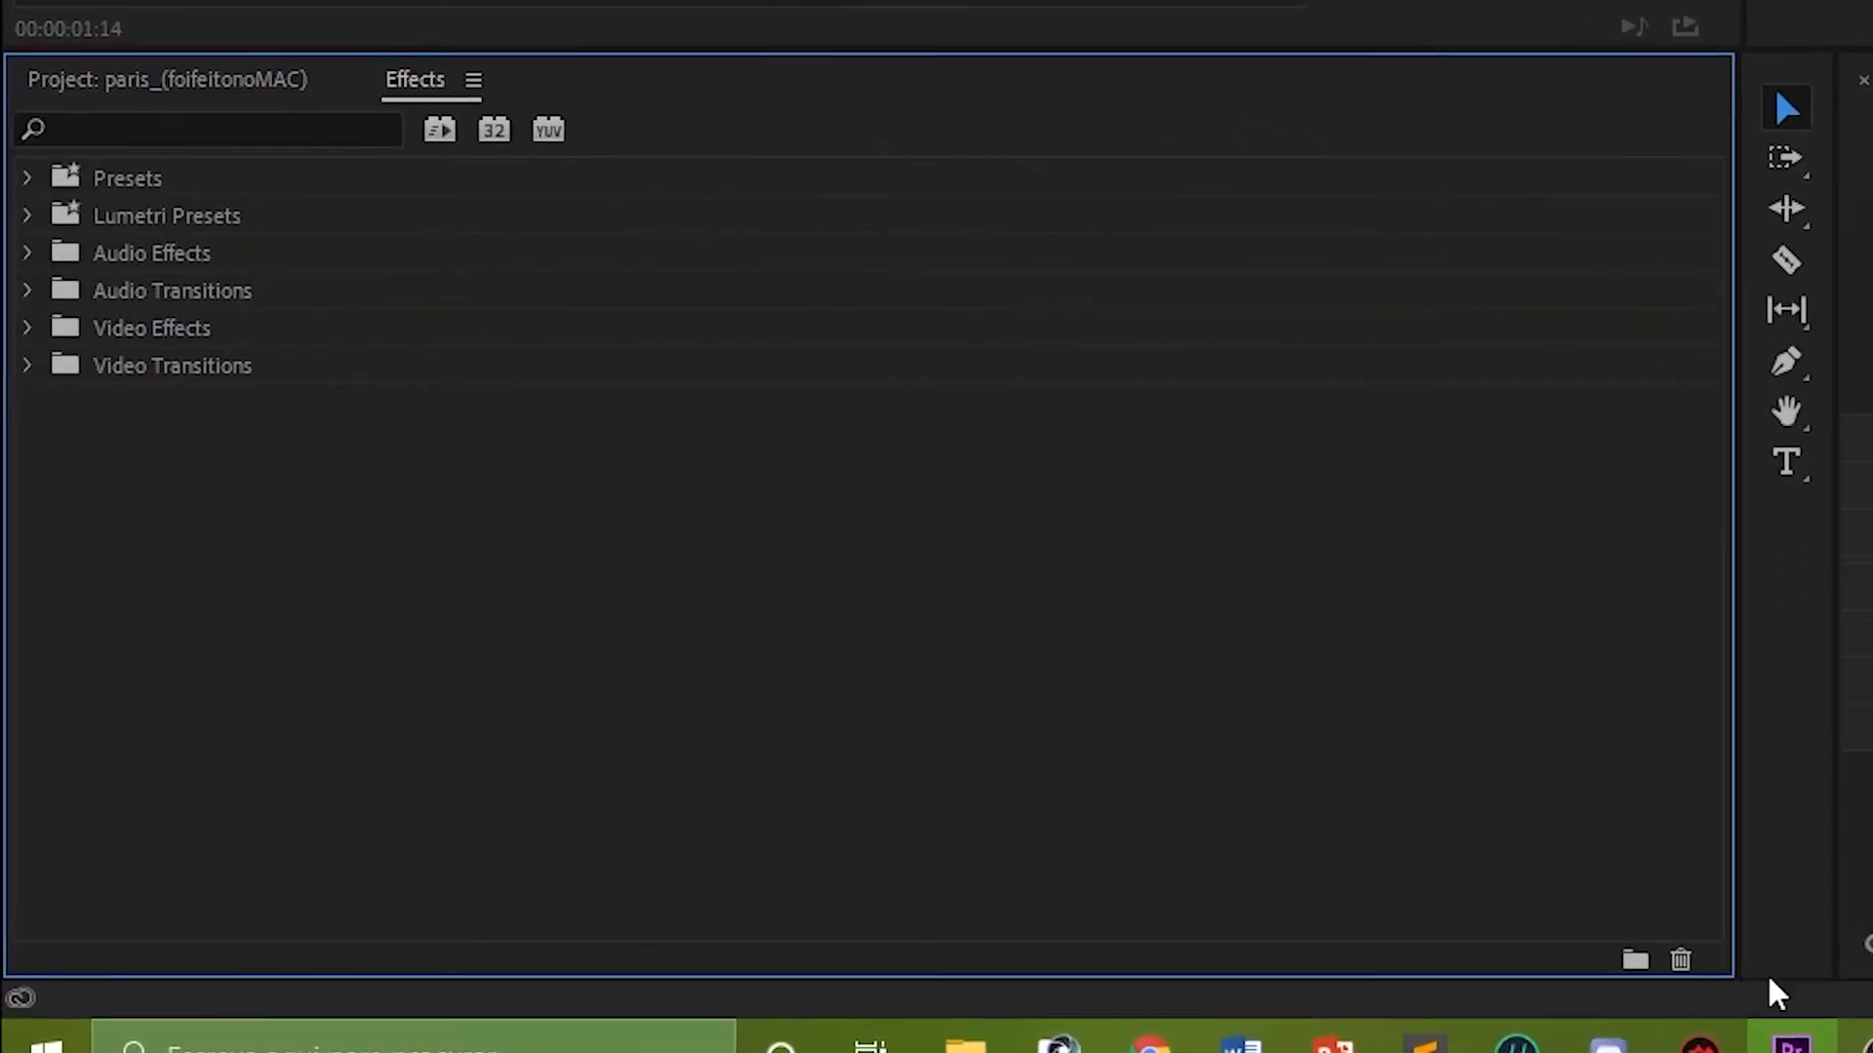
left_click(1635, 960)
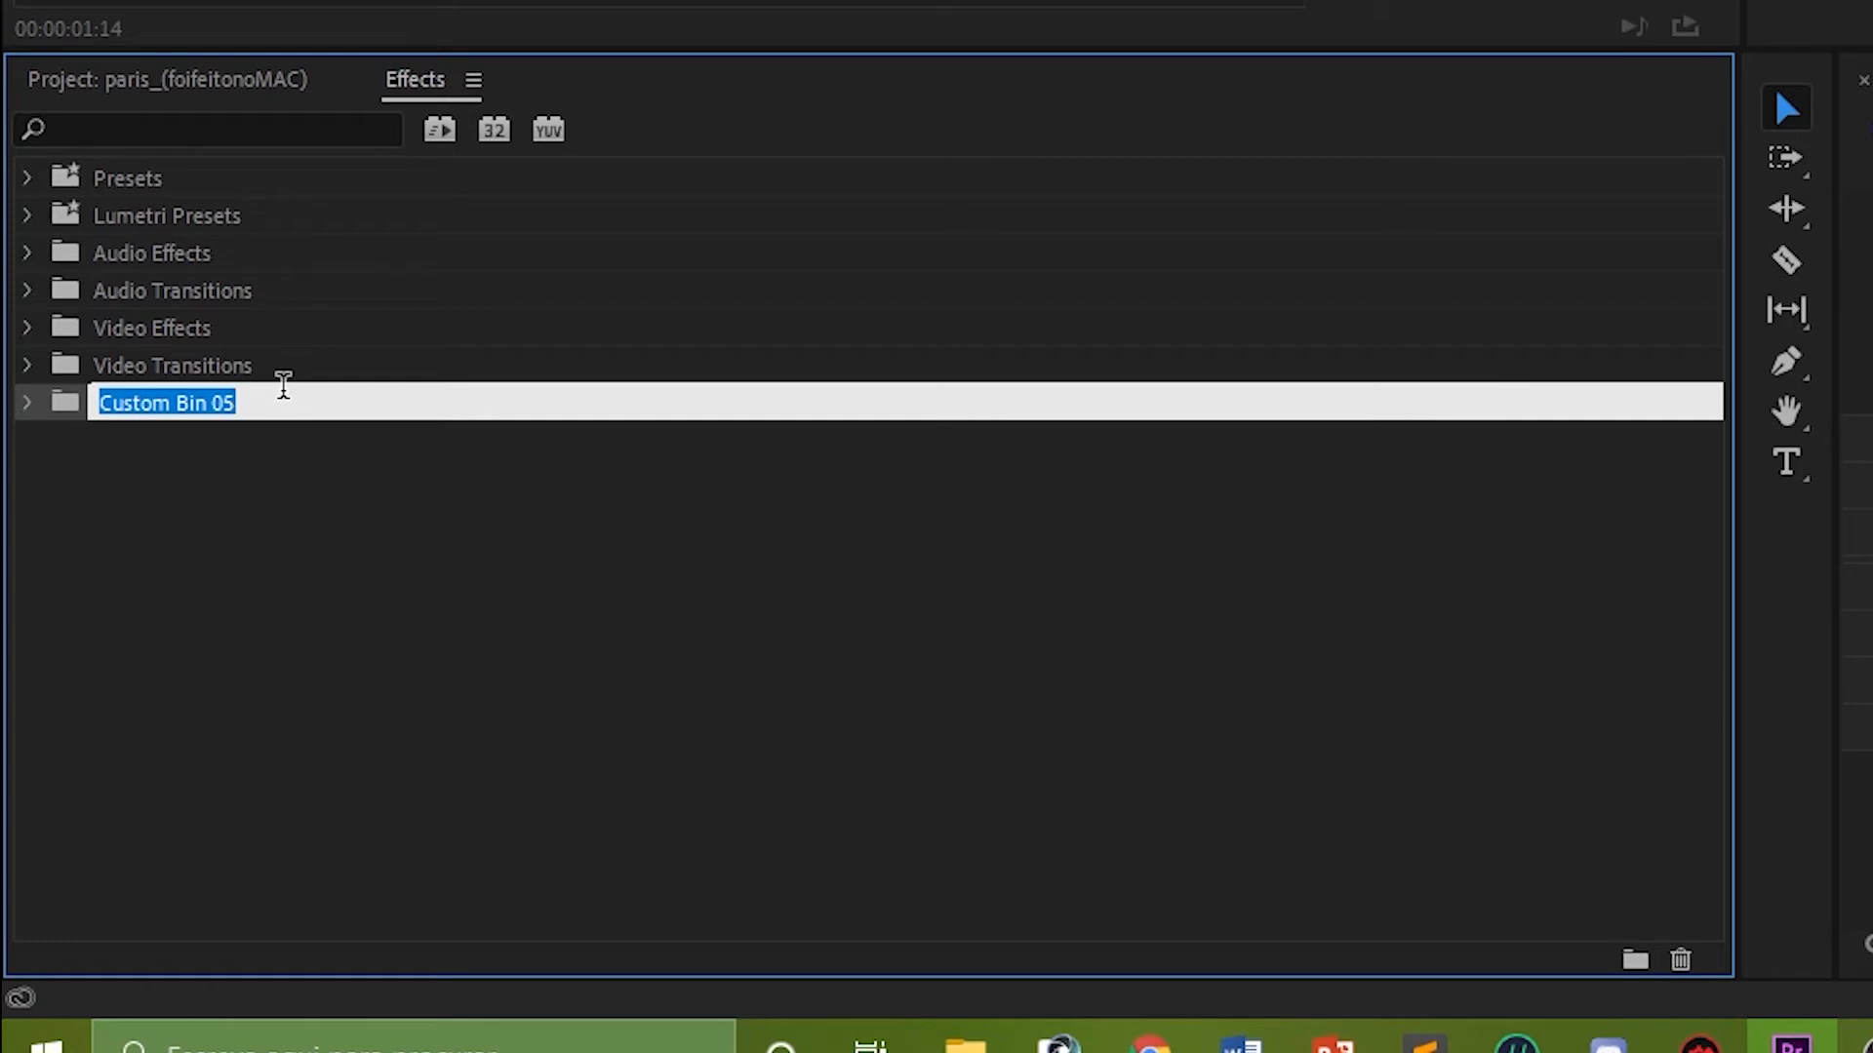
type("favorites")
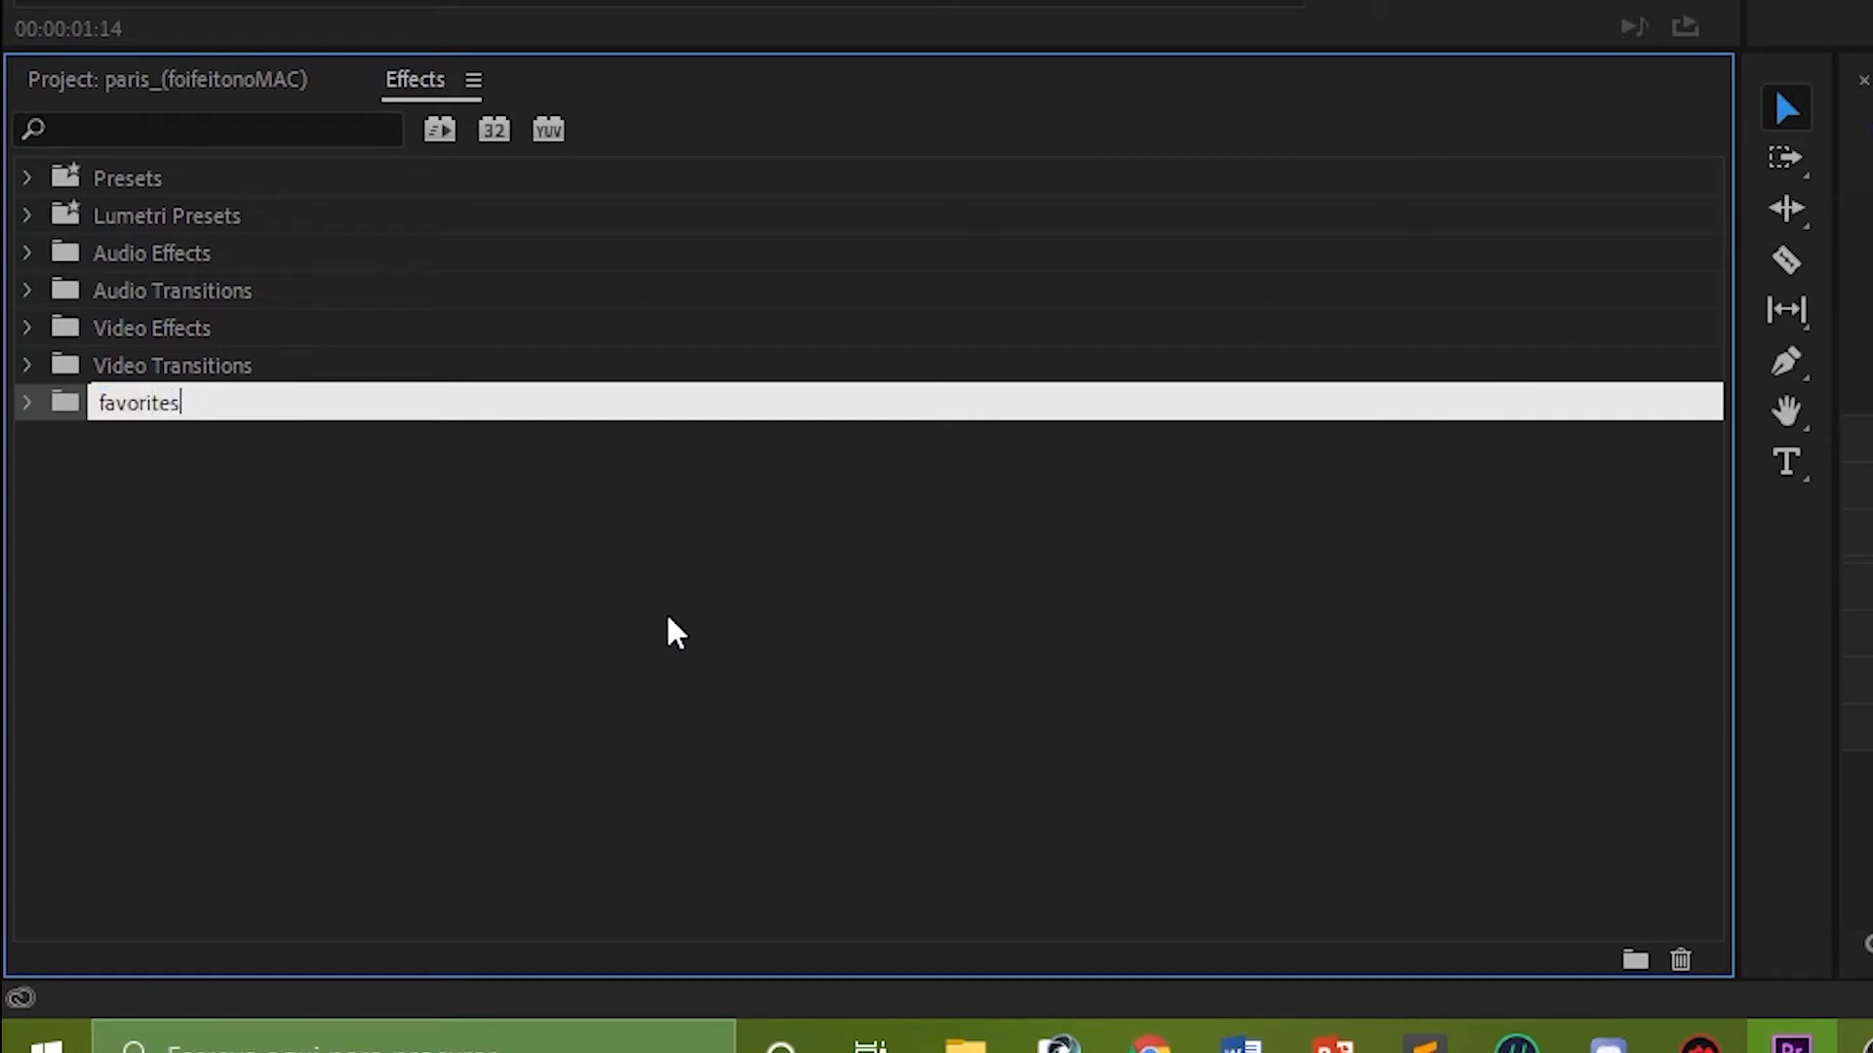
left_click(676, 634)
Step: Add the Constant Gain and Exponential Fade audio crossfades to the favorites bin
left_click(27, 293)
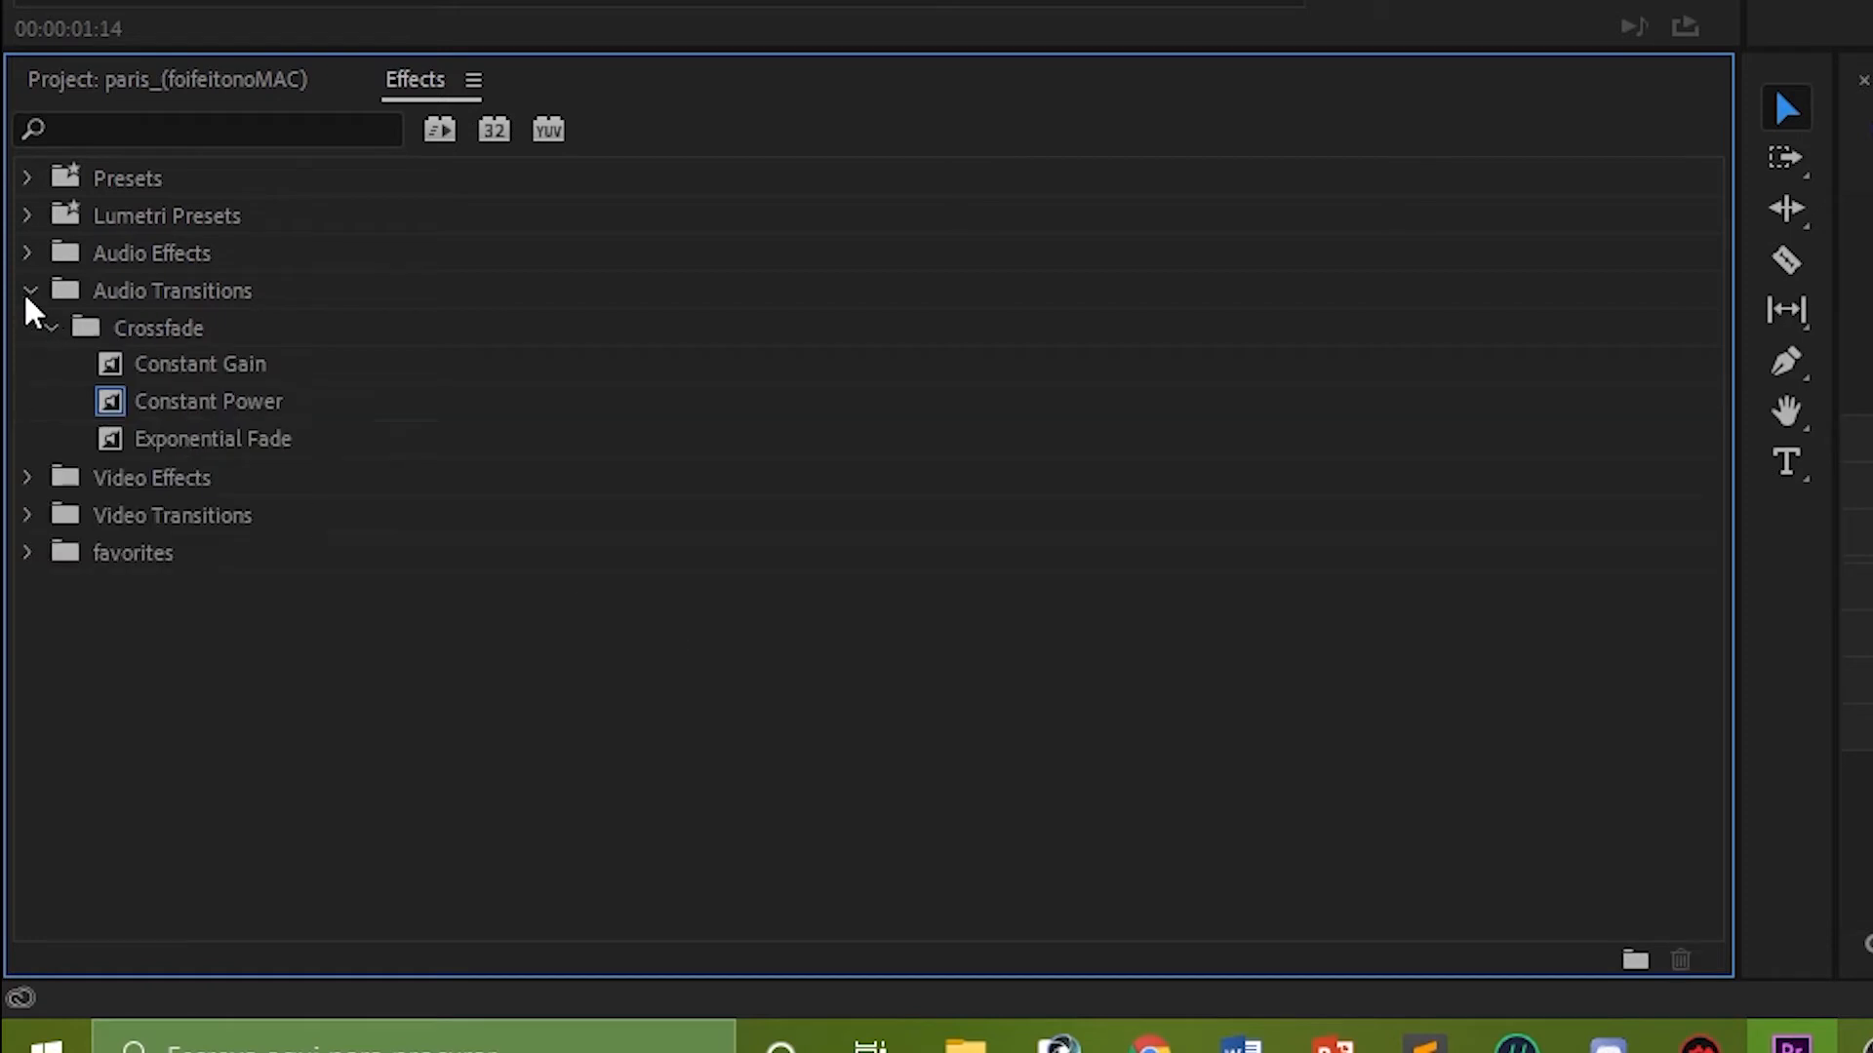
left_click_drag(185, 369, 146, 564)
left_click_drag(196, 440, 164, 552)
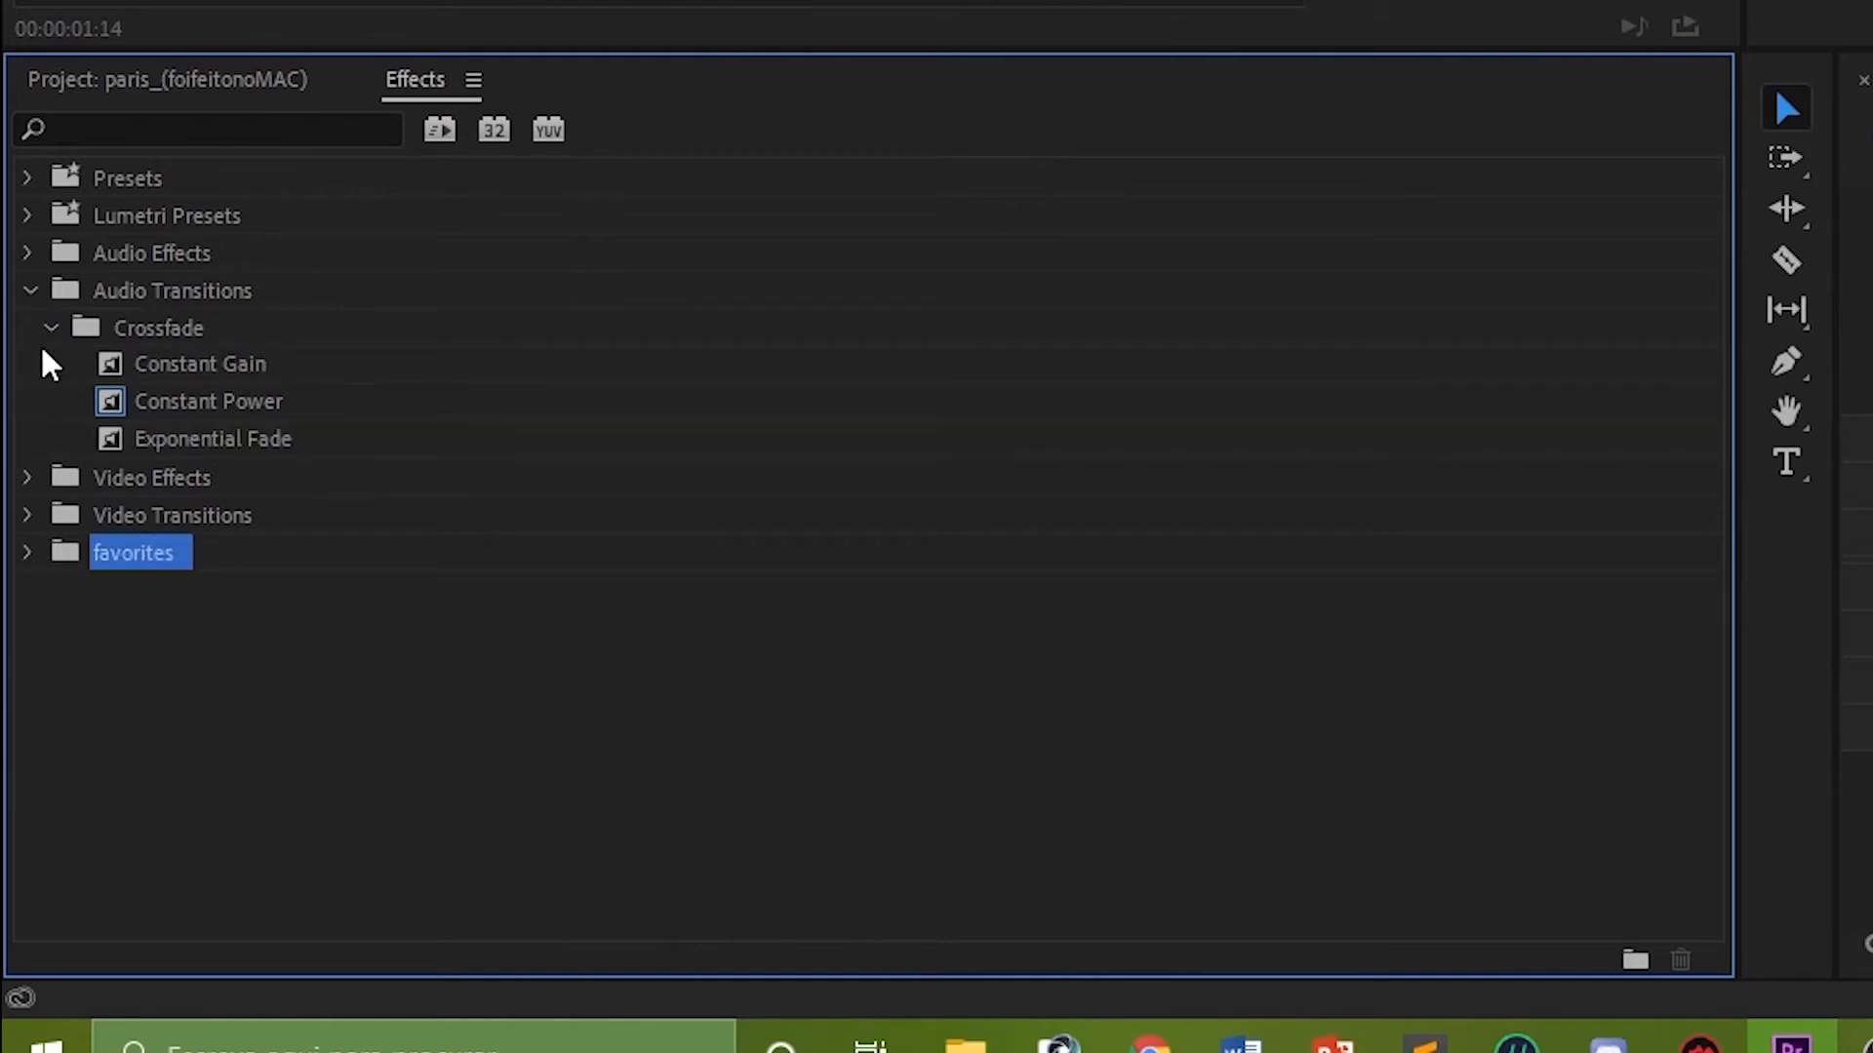
left_click(29, 292)
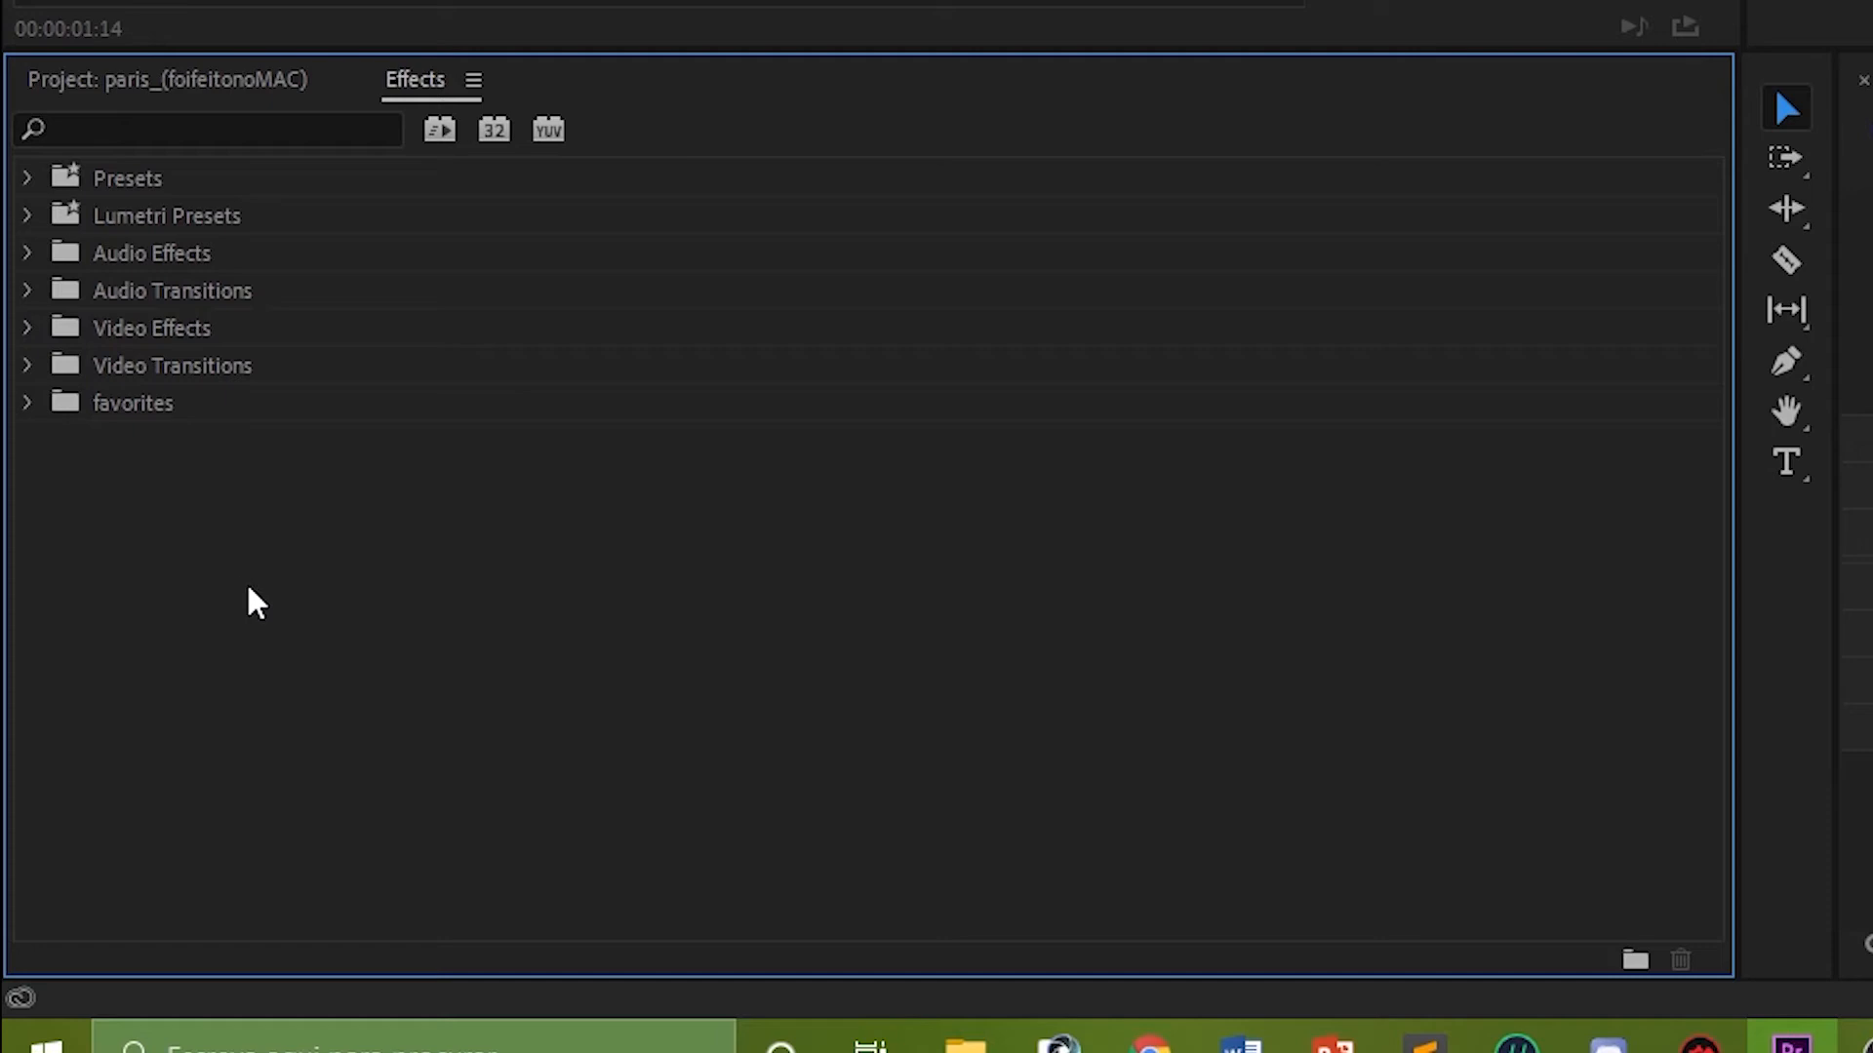
left_click(27, 404)
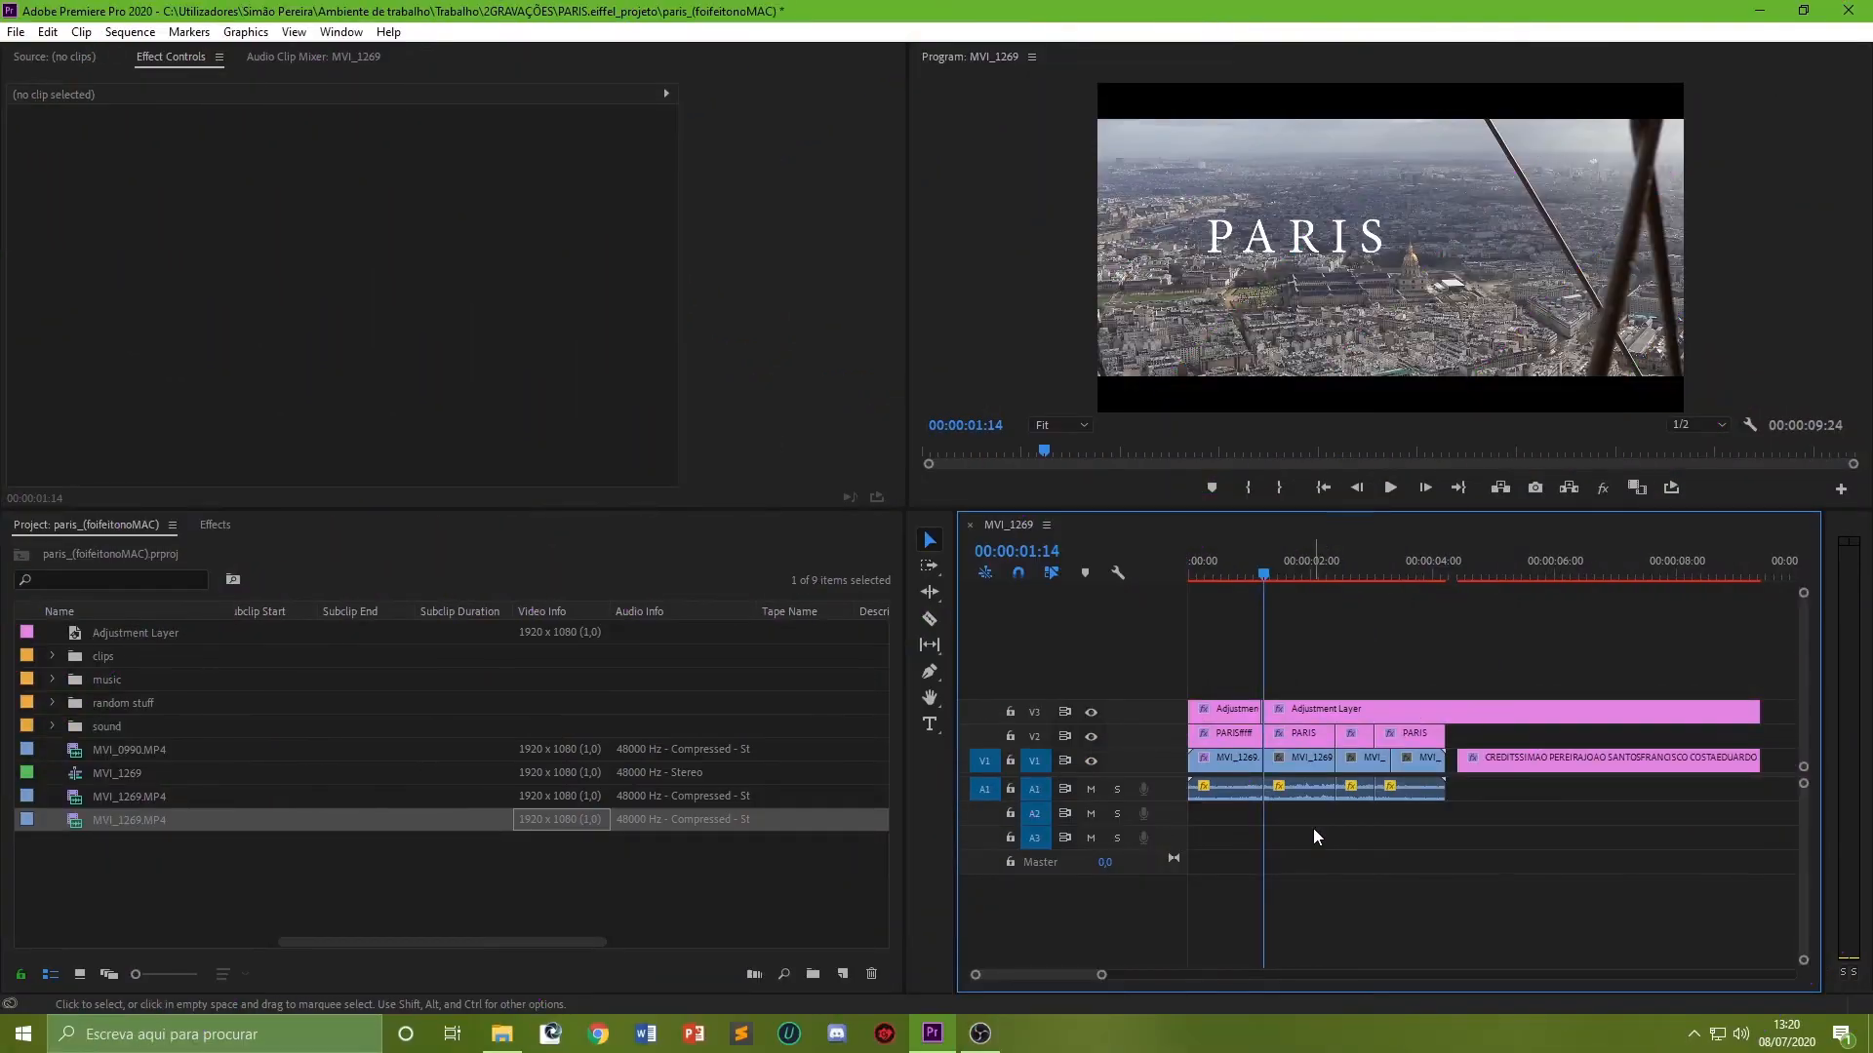
left_click(1305, 763)
left_click_drag(1564, 827, 1450, 849)
left_click(1452, 853)
left_click_drag(114, 823, 149, 887)
key("ctrl+z")
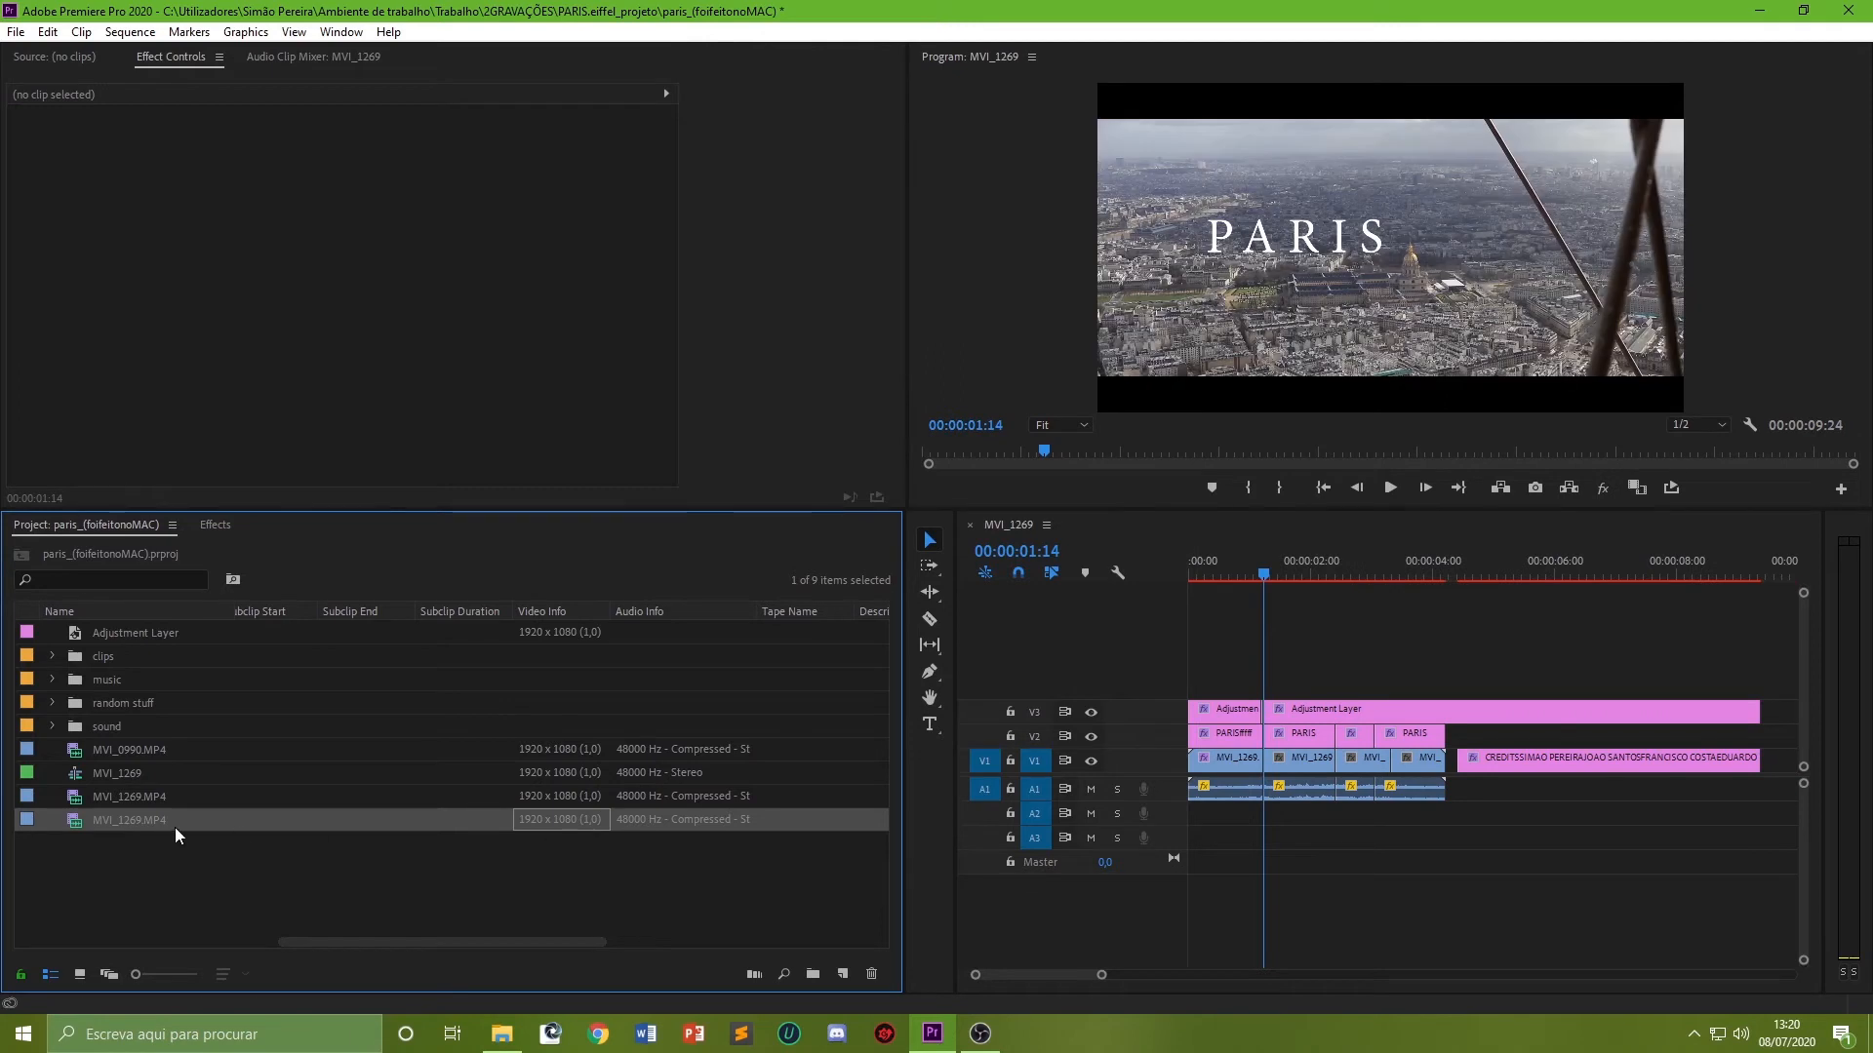
Step: Insert-drag the MVI_1269.MP4 clip into the sequence at the playhead on track V2
key("ctrl")
left_click_drag(250, 838, 1272, 753)
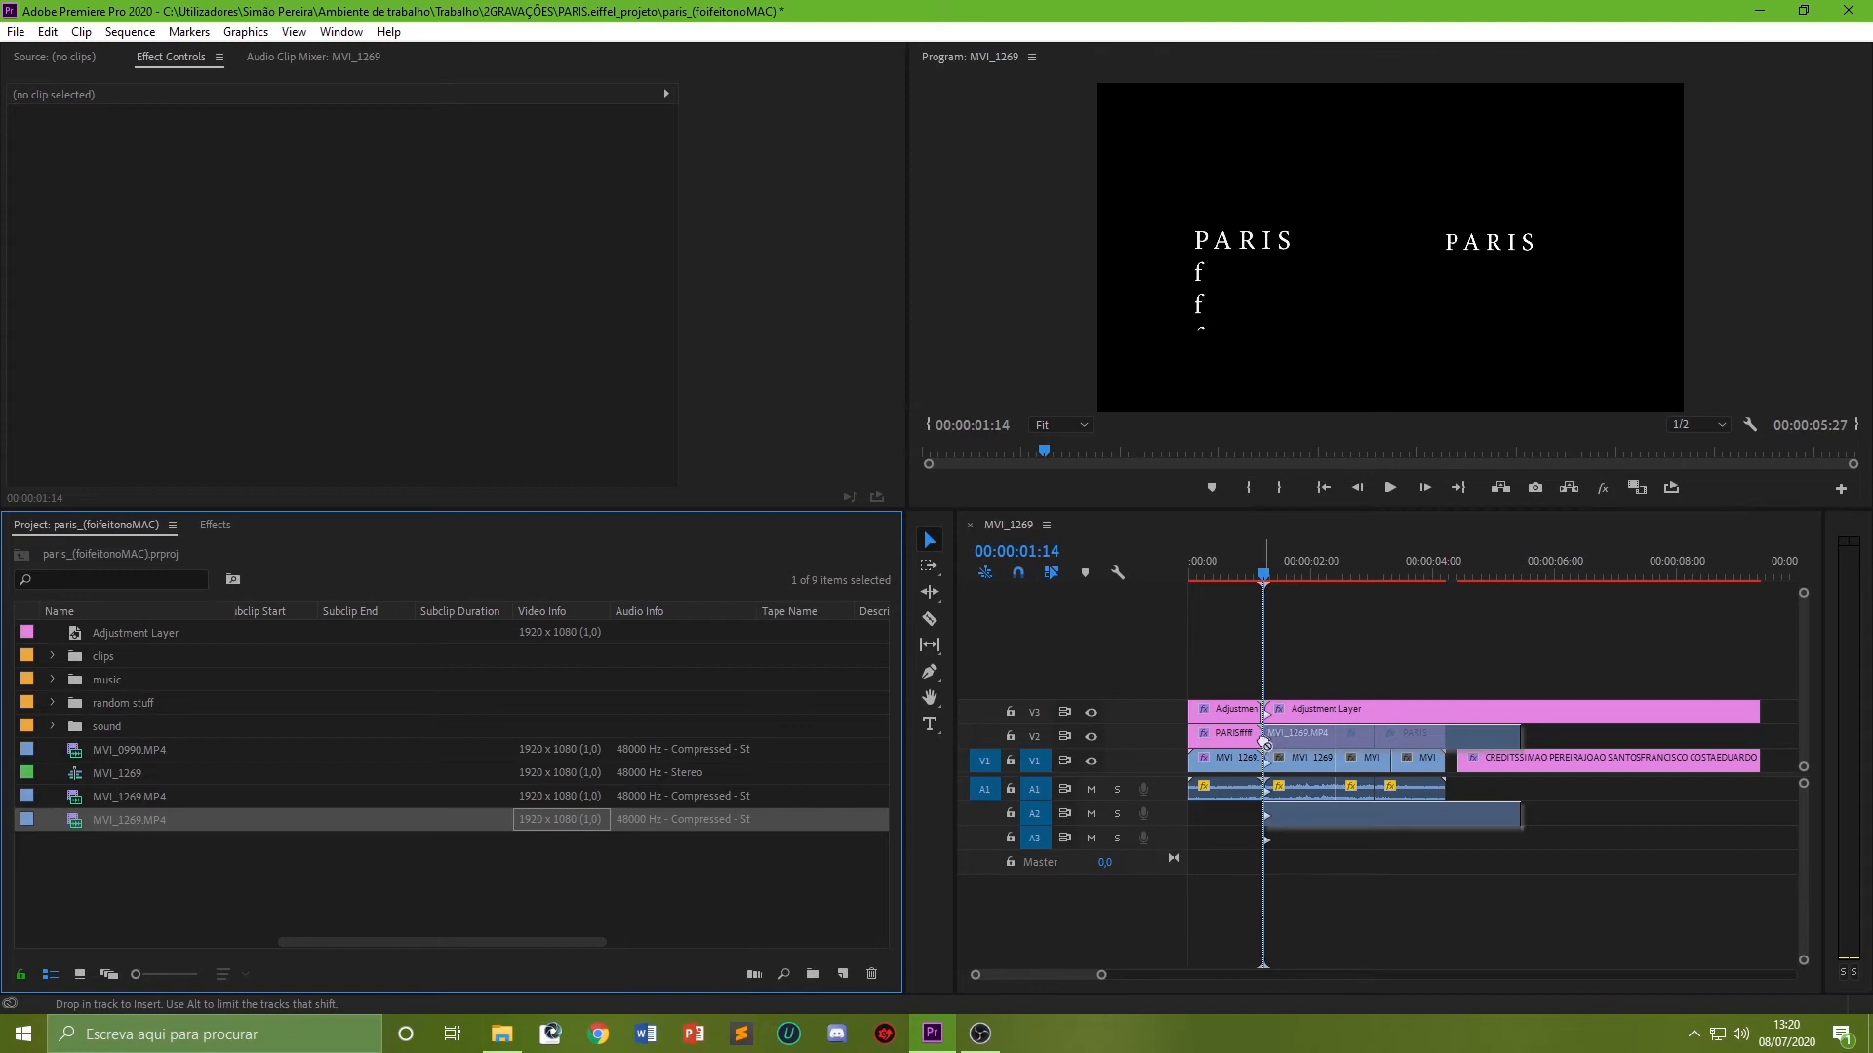
left_click_drag(1265, 743, 1265, 743)
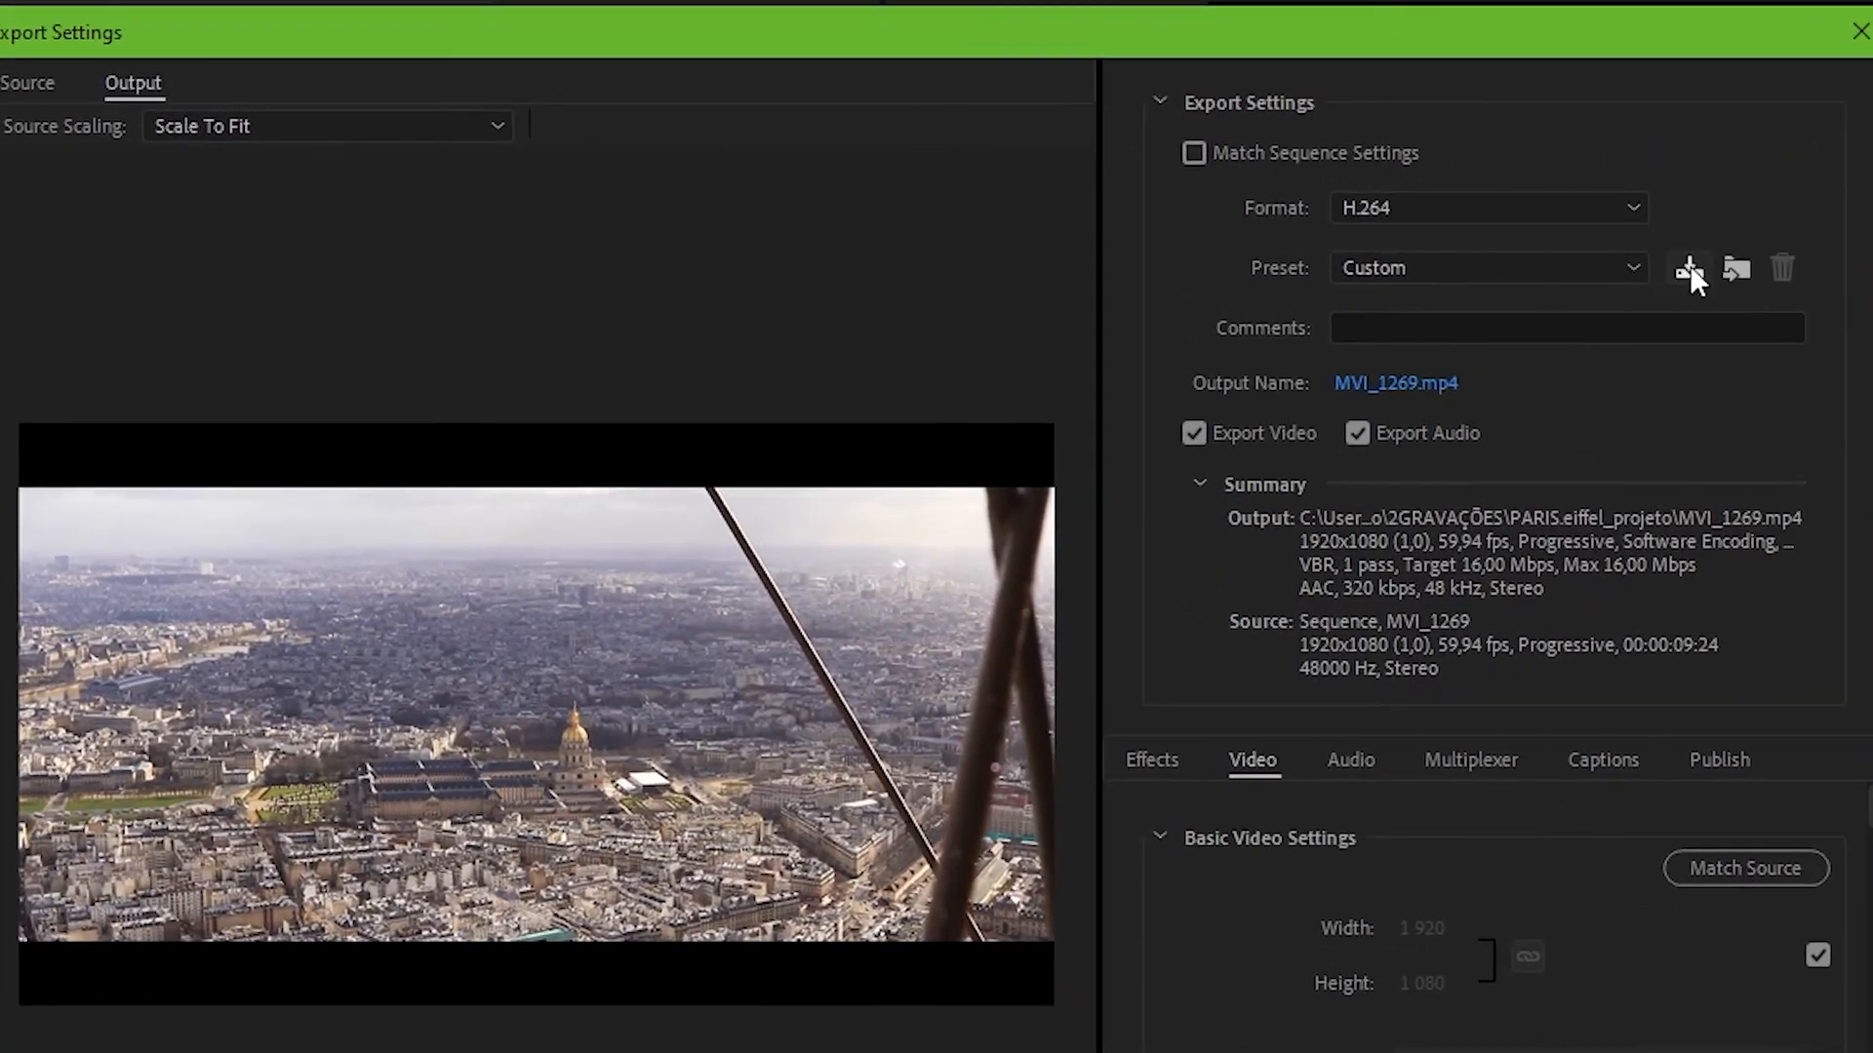
Step: Save the current H.264 export settings as a preset named YOUTUBE 1080P FULL HD
left_click(1689, 268)
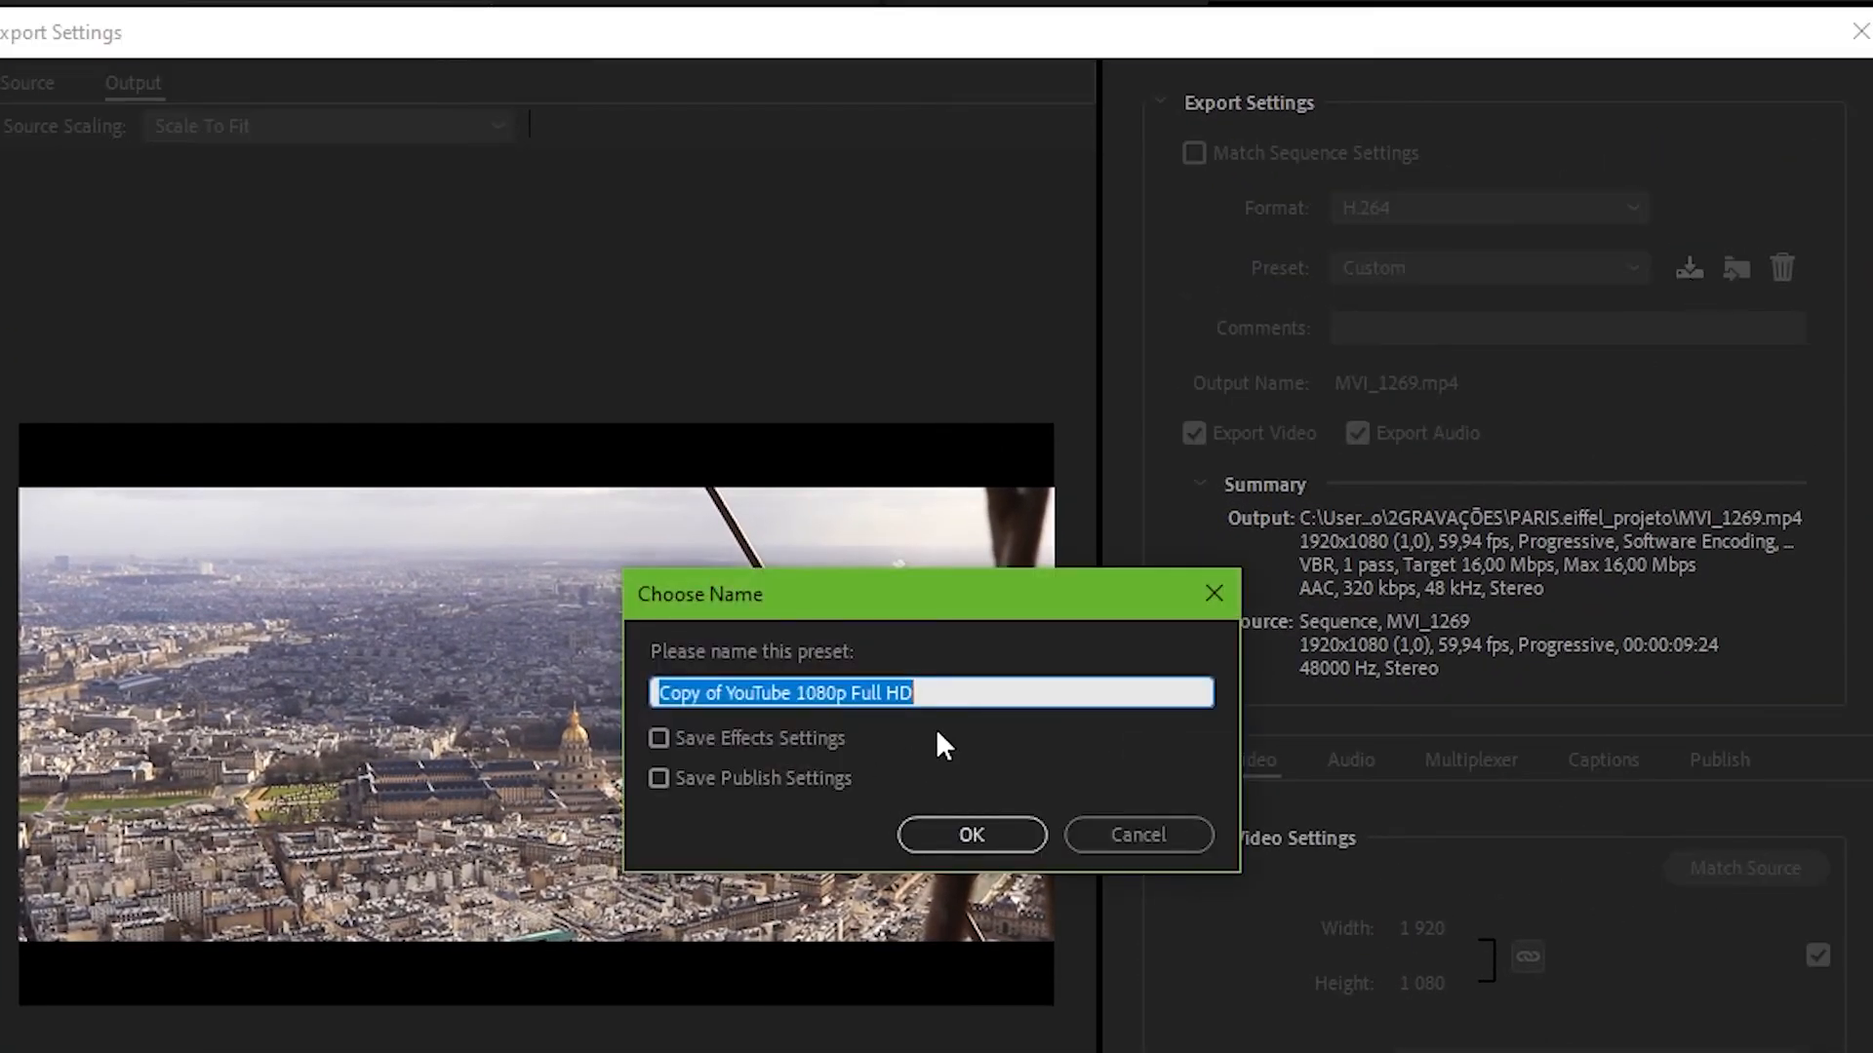
type("YOUTUBE 1080P FULL")
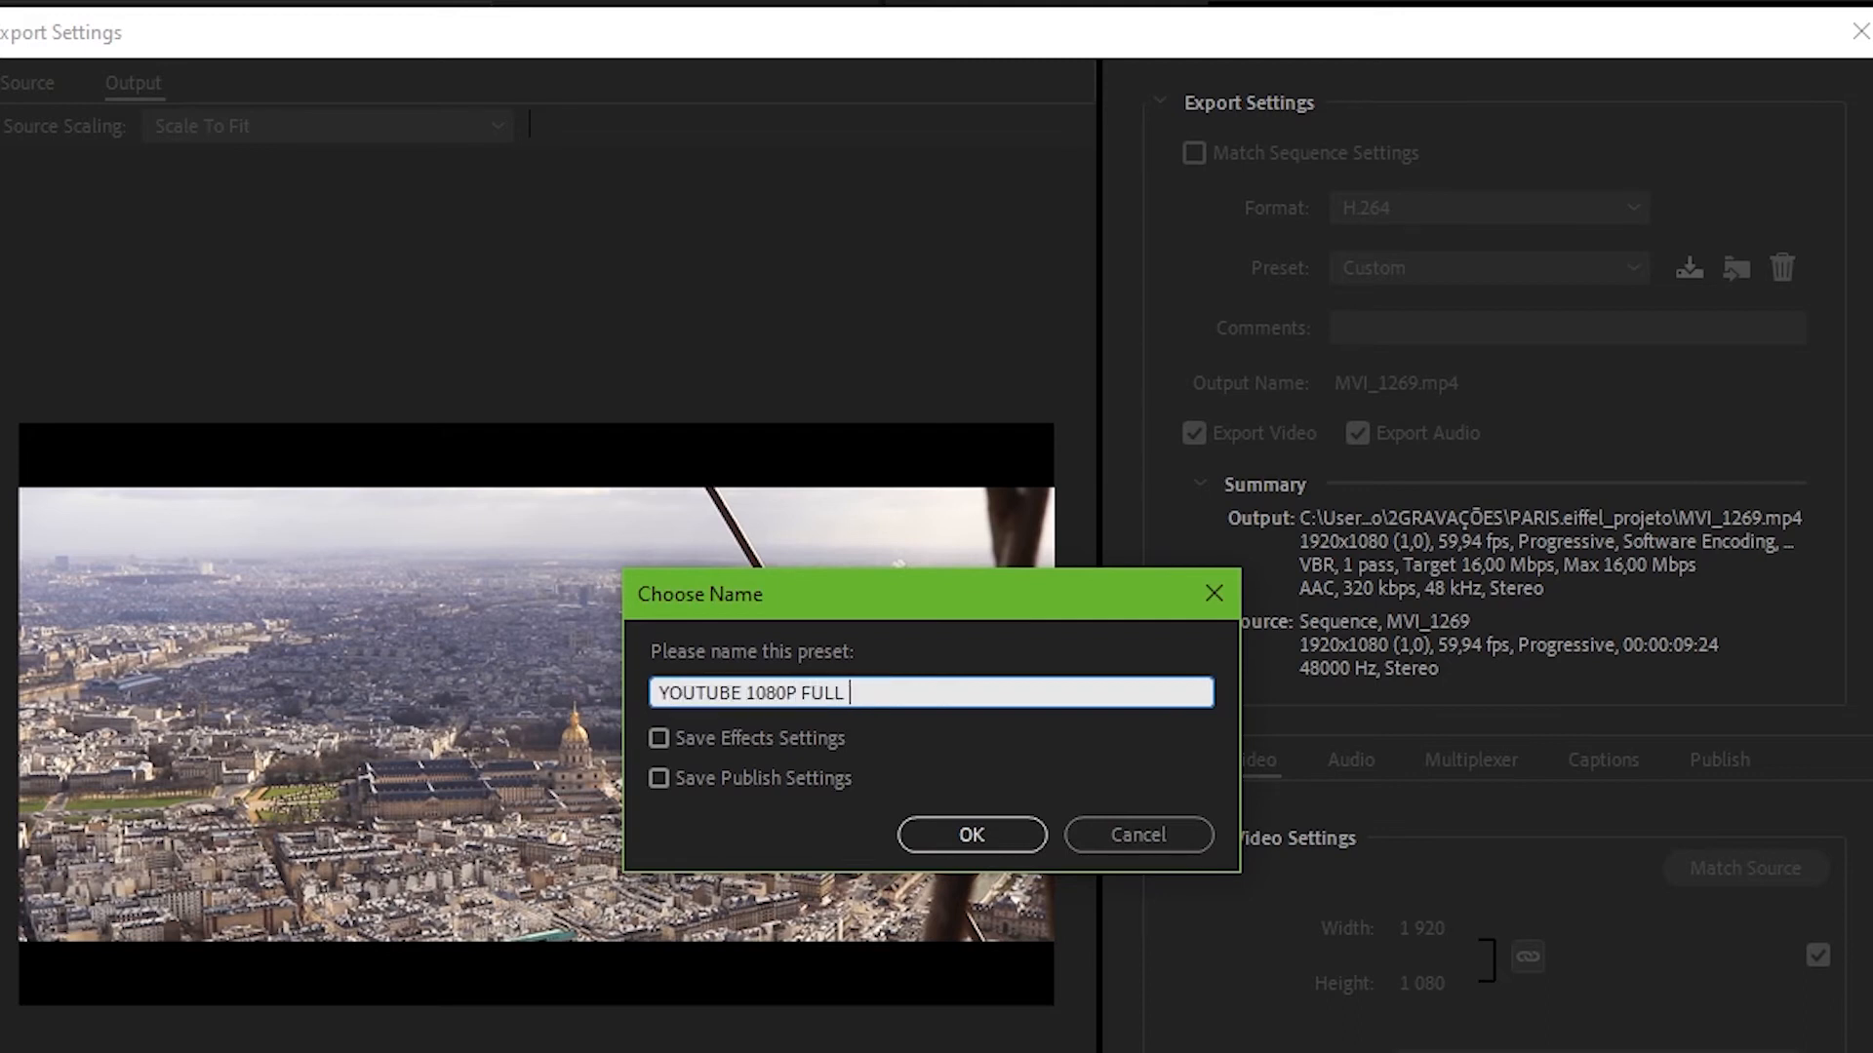
left_click(983, 837)
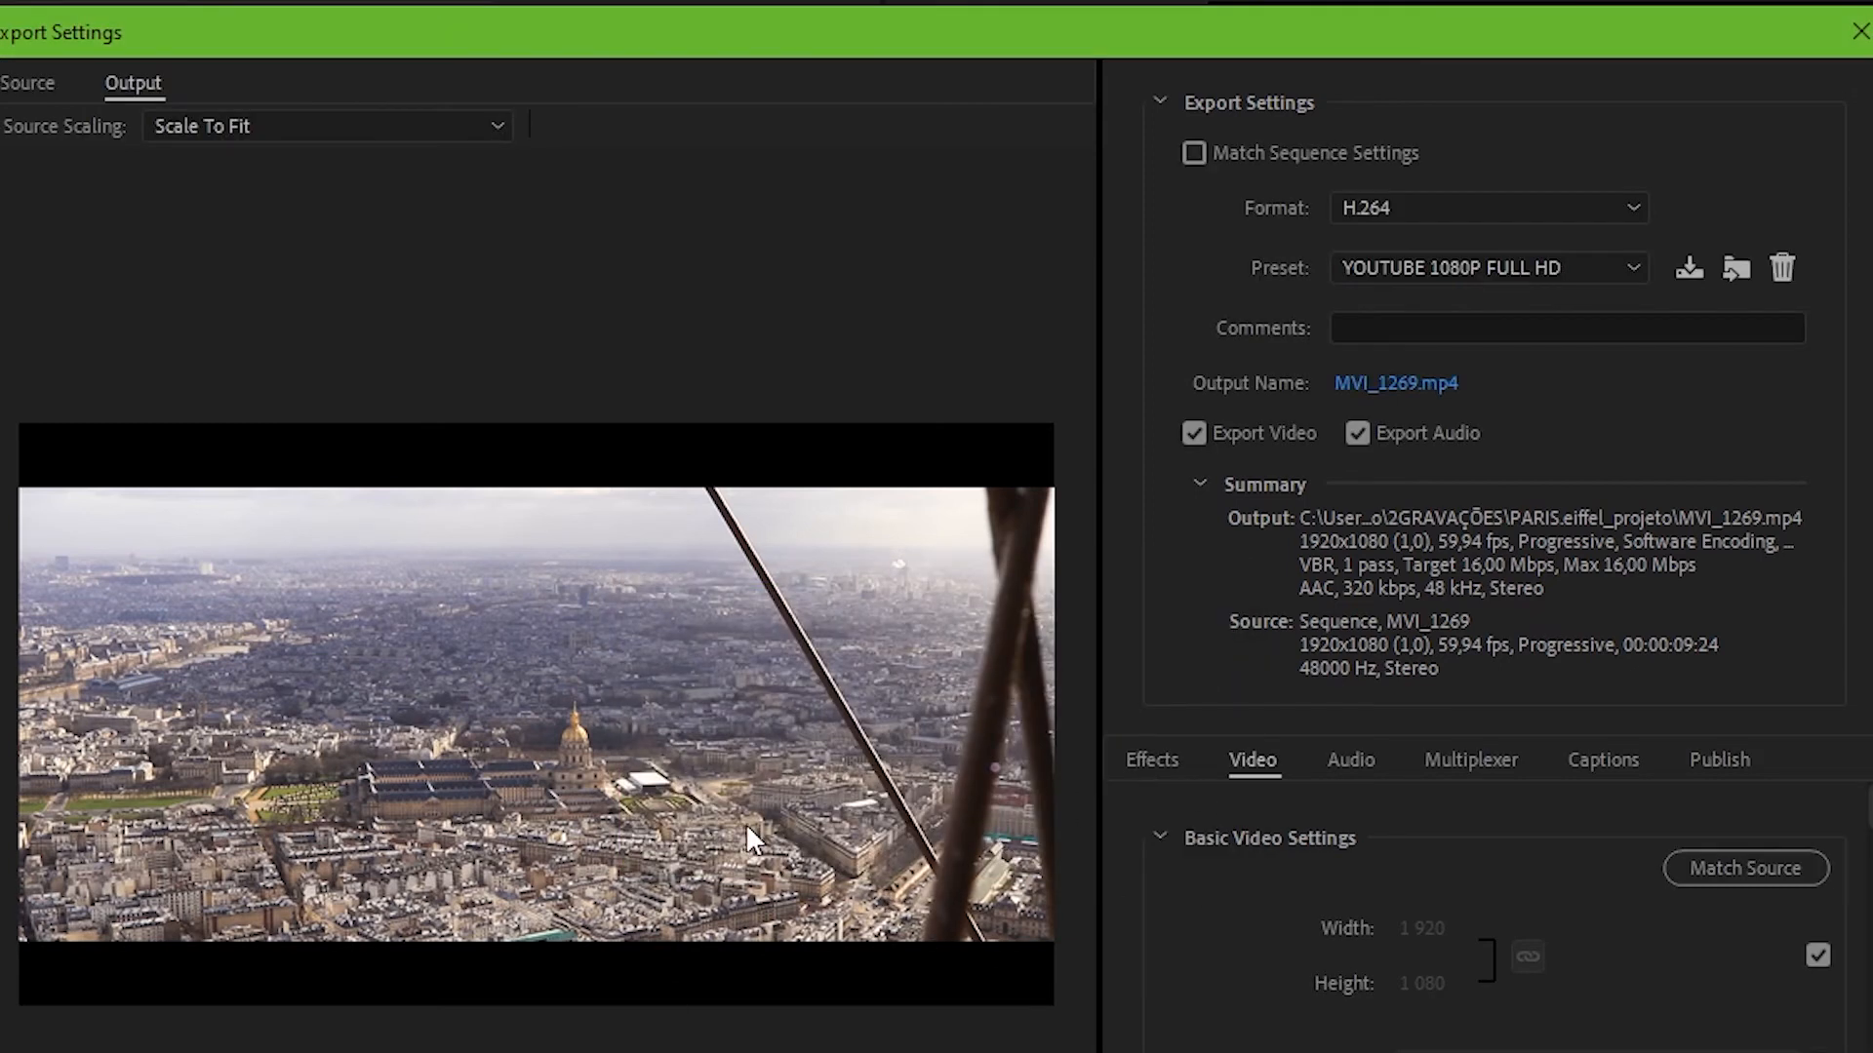
left_click(1472, 267)
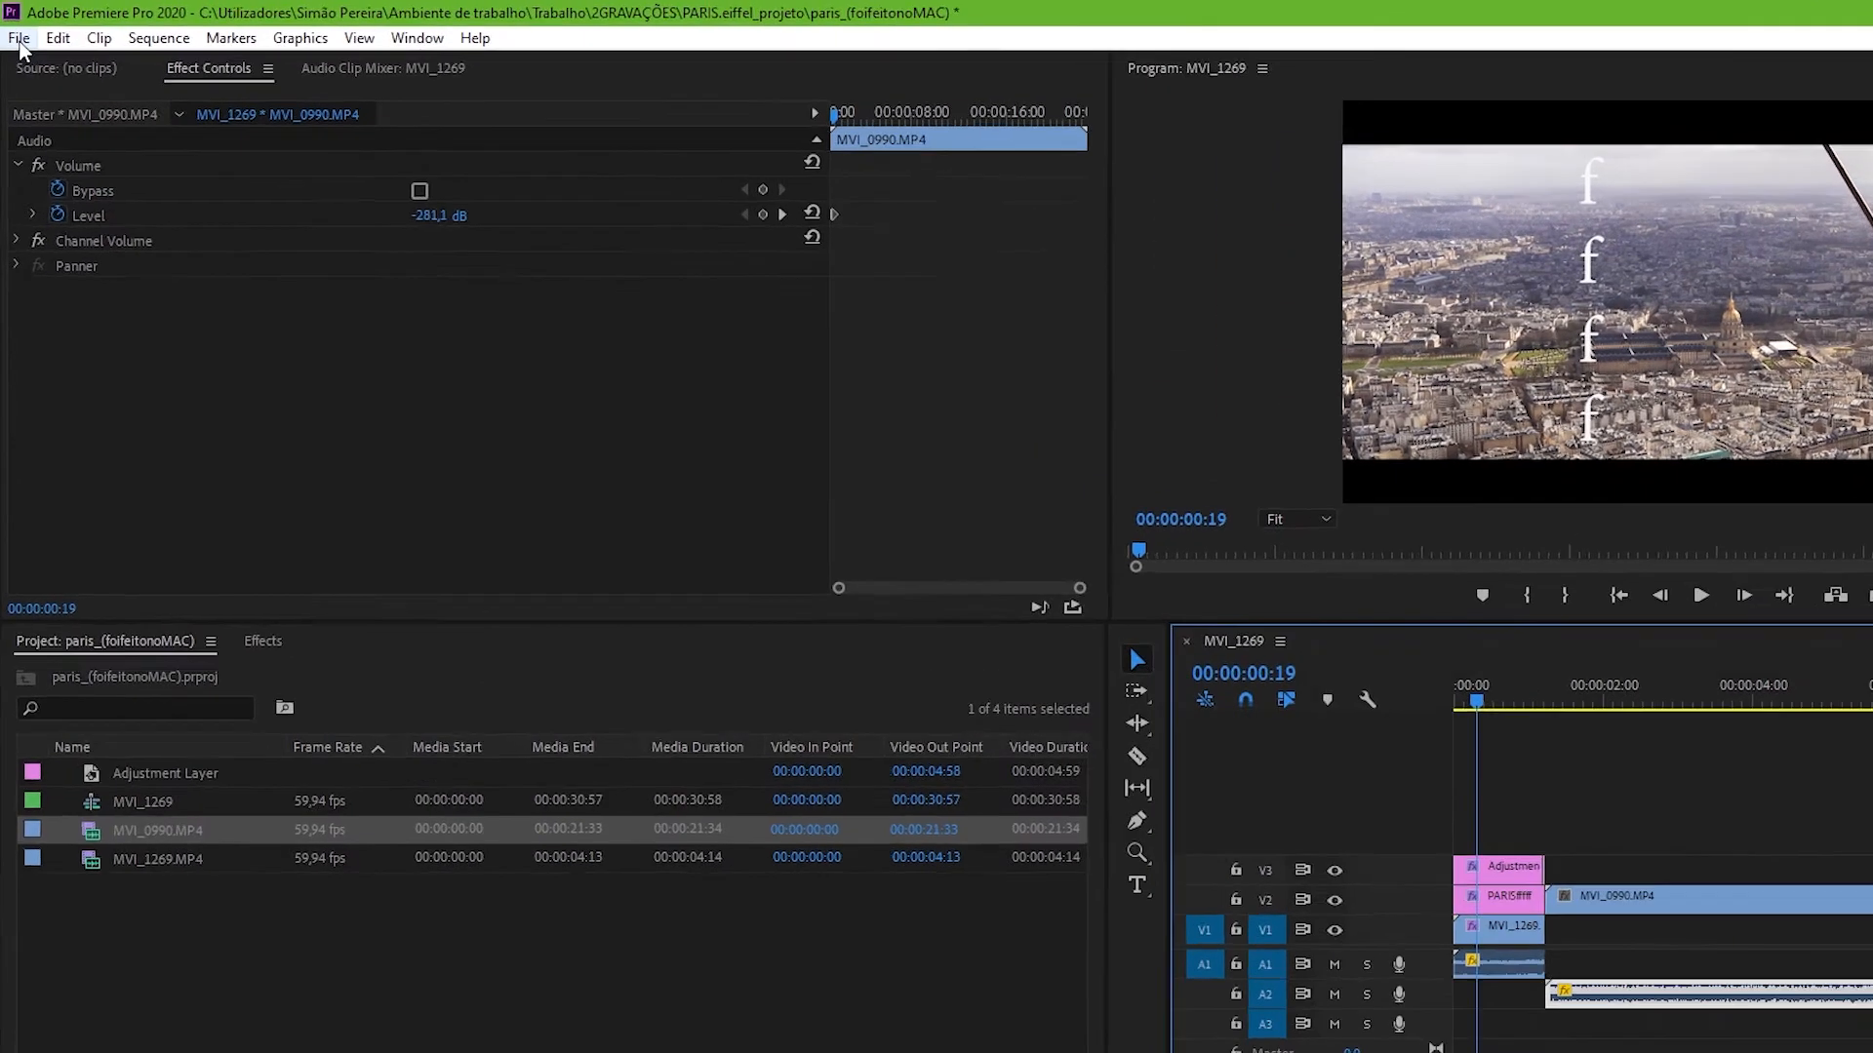
Step: Queue the sequence export to Media Encoder, start the render queue, and minimize Media Encoder
left_click(19, 41)
mouse_move(361, 731)
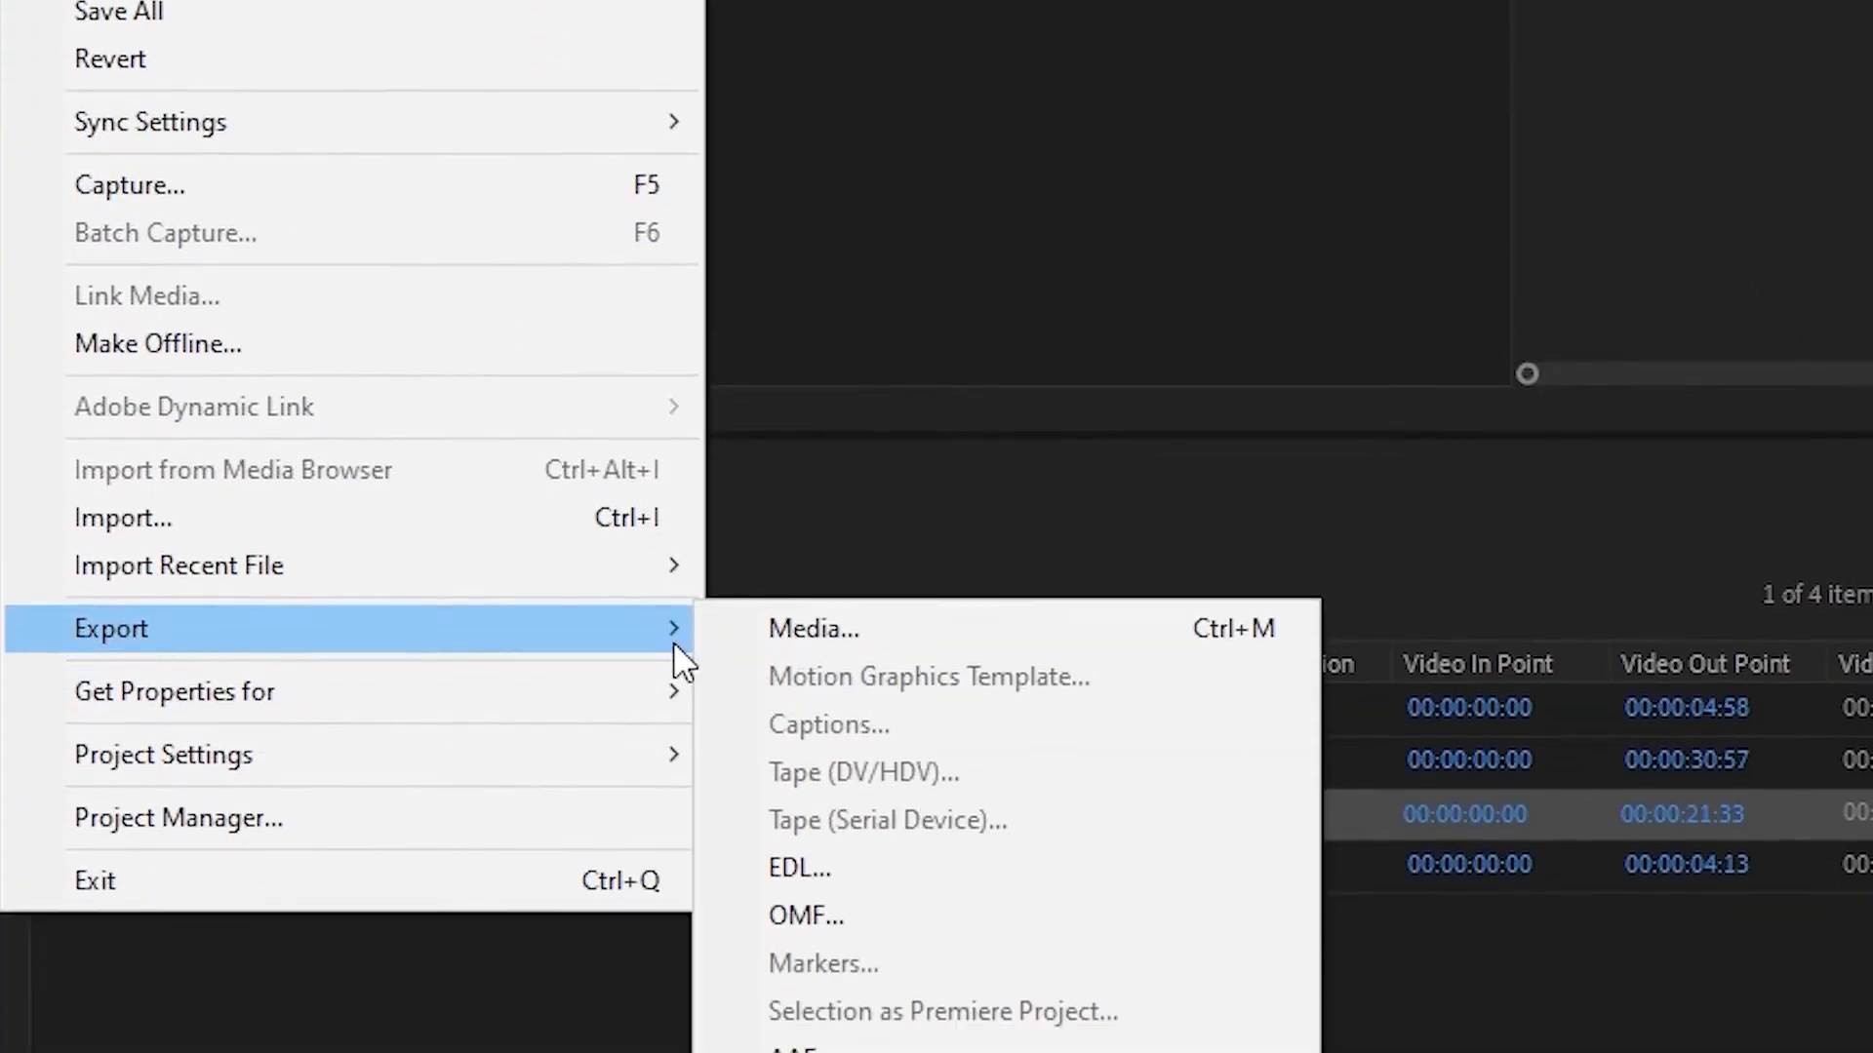
left_click(798, 632)
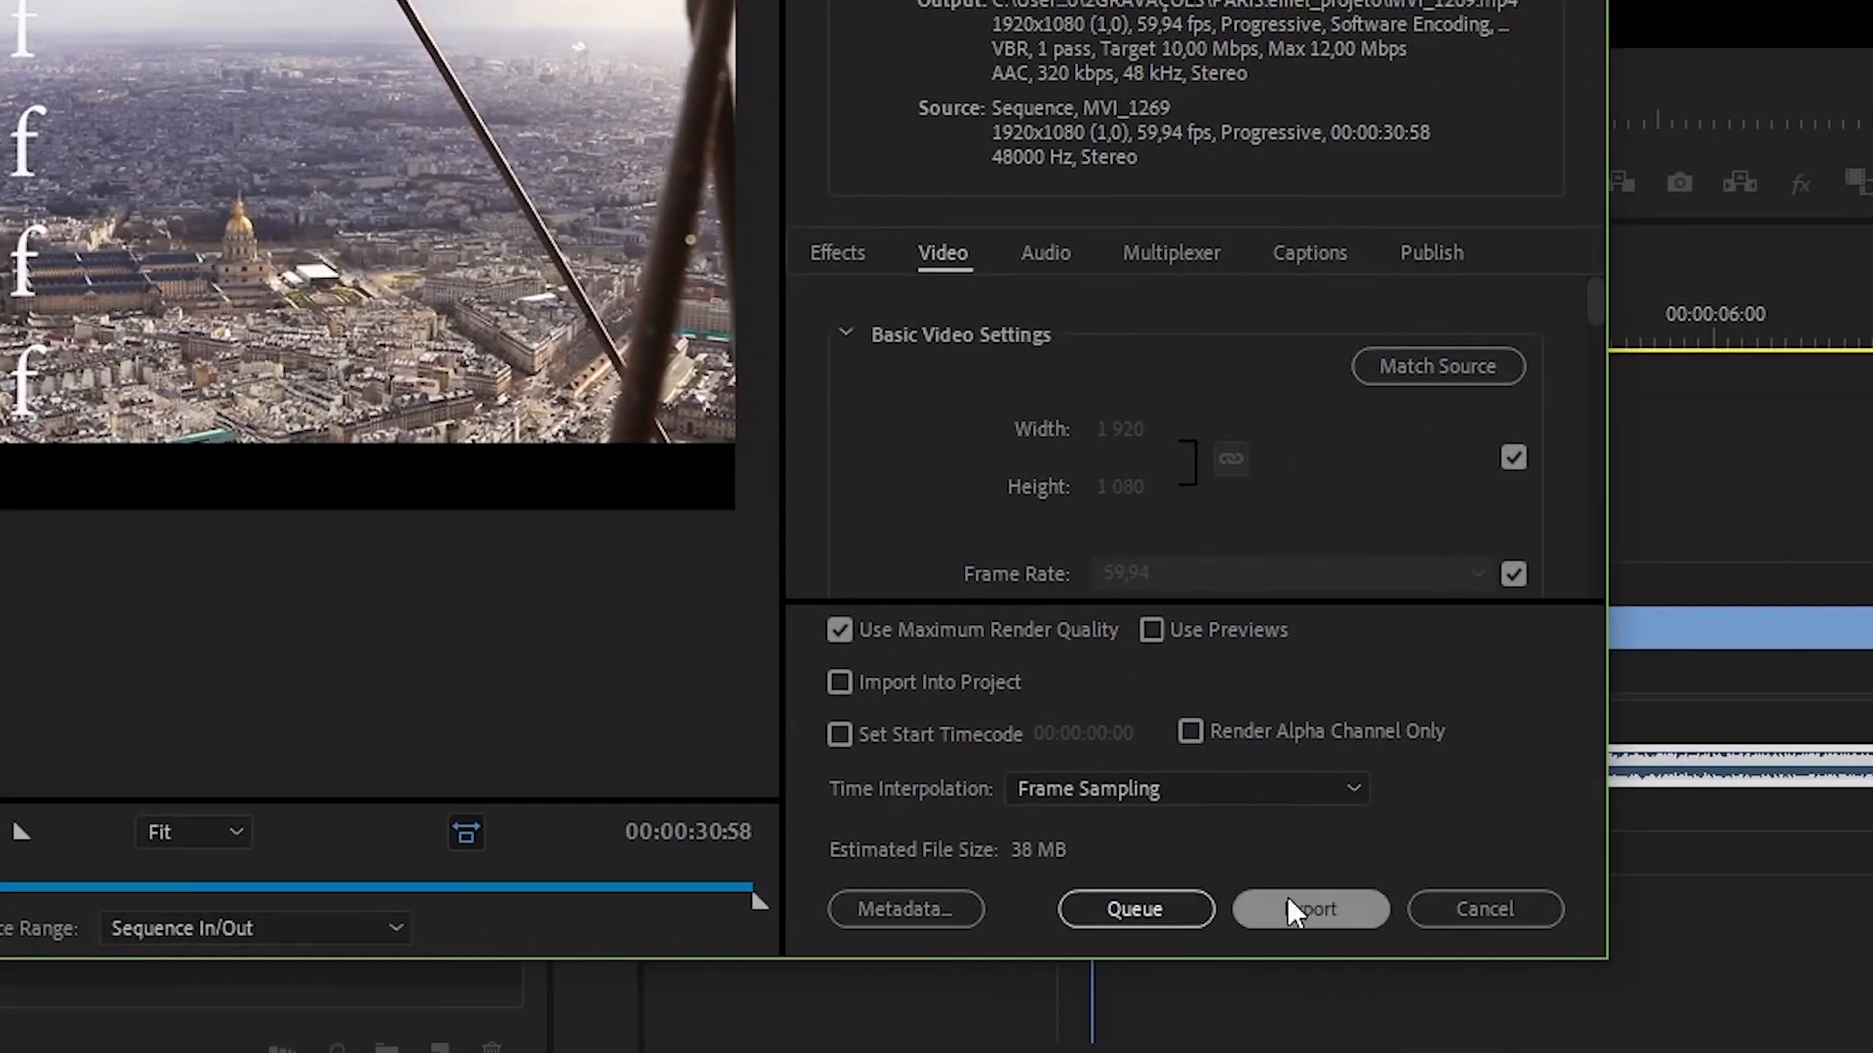
left_click(1135, 909)
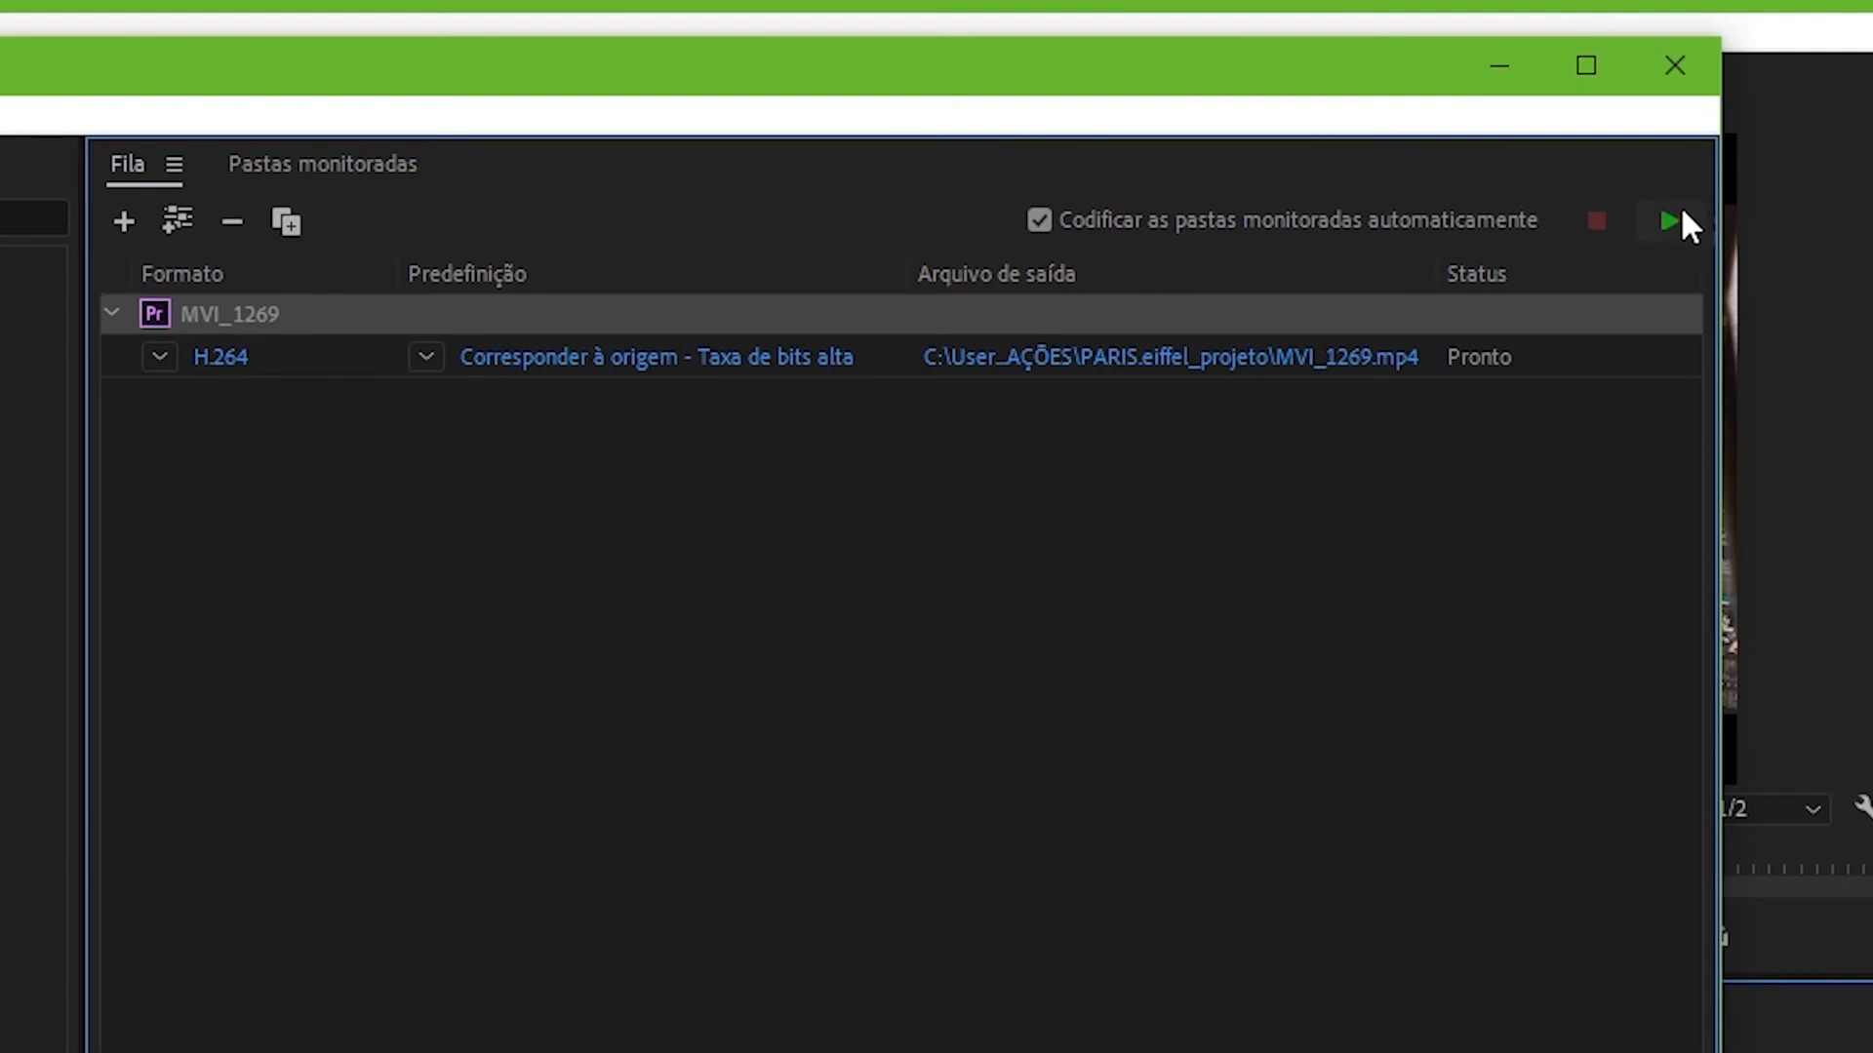
left_click(1677, 221)
left_click(1497, 65)
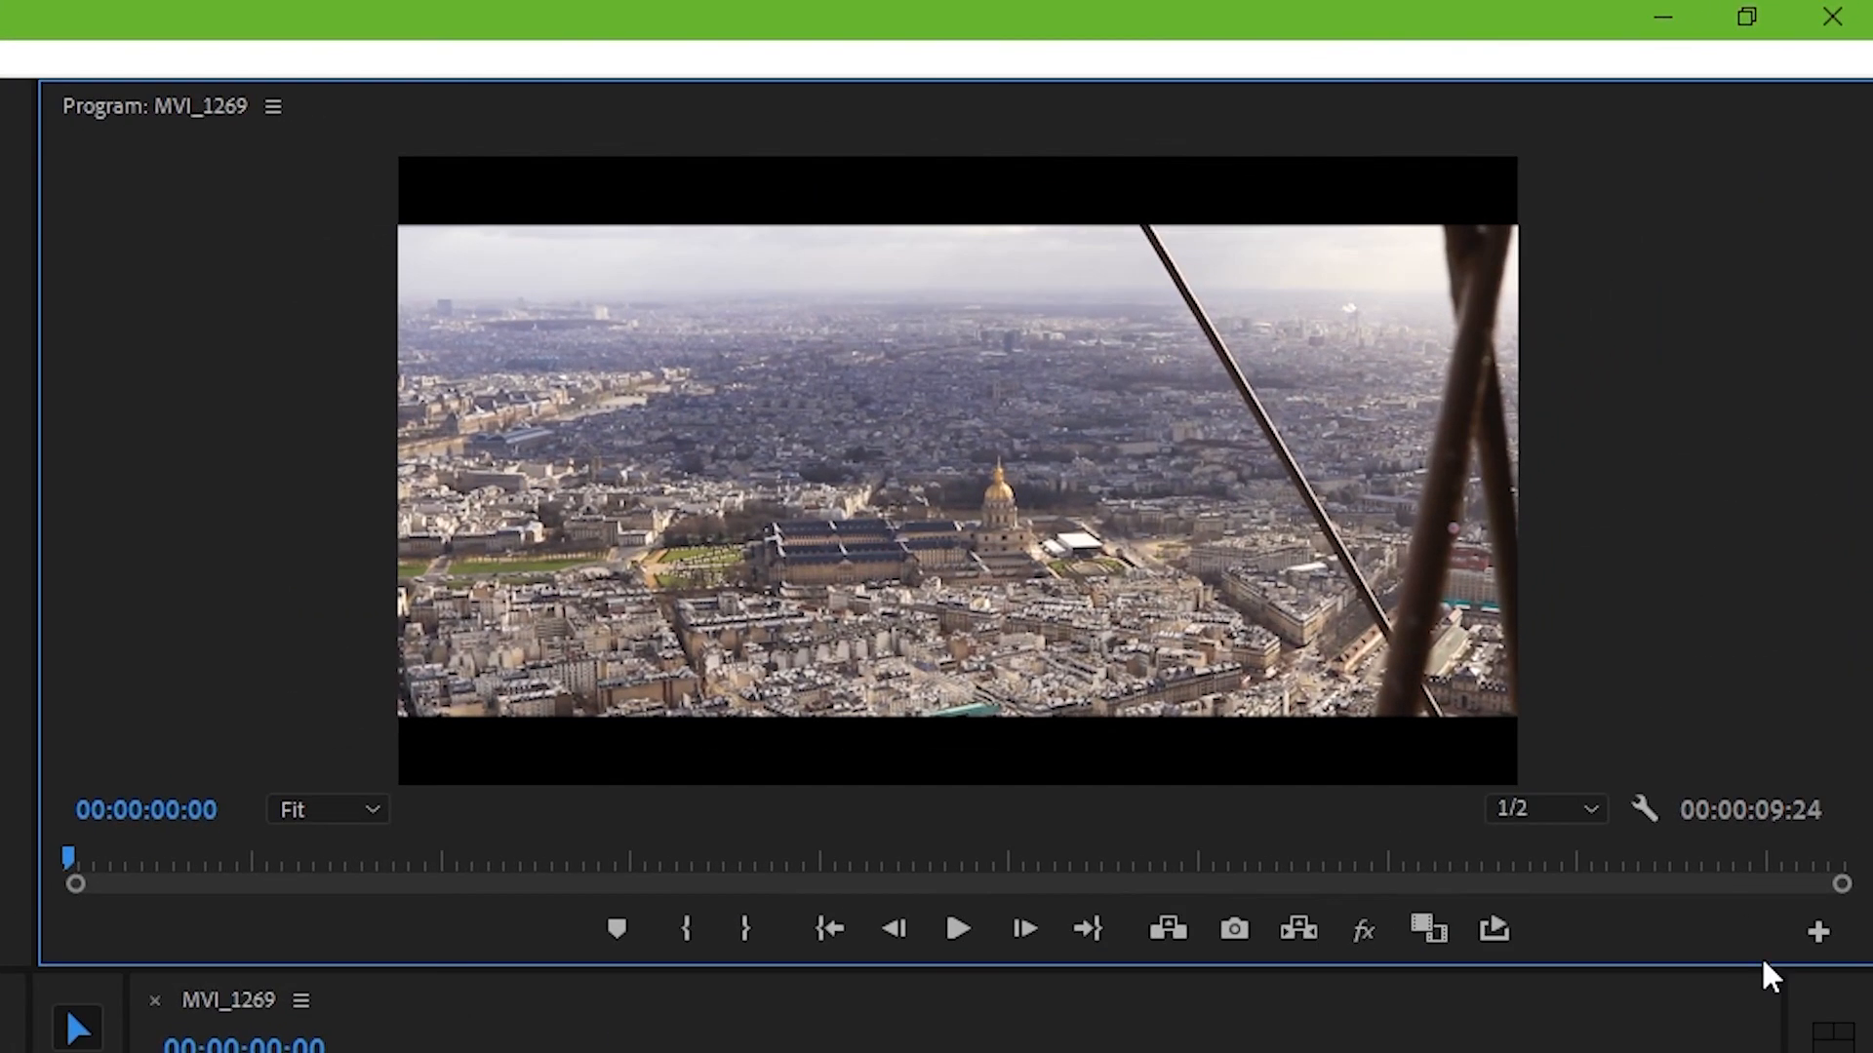
Step: Add the Export Frame button to the program monitor controls
left_click(1816, 934)
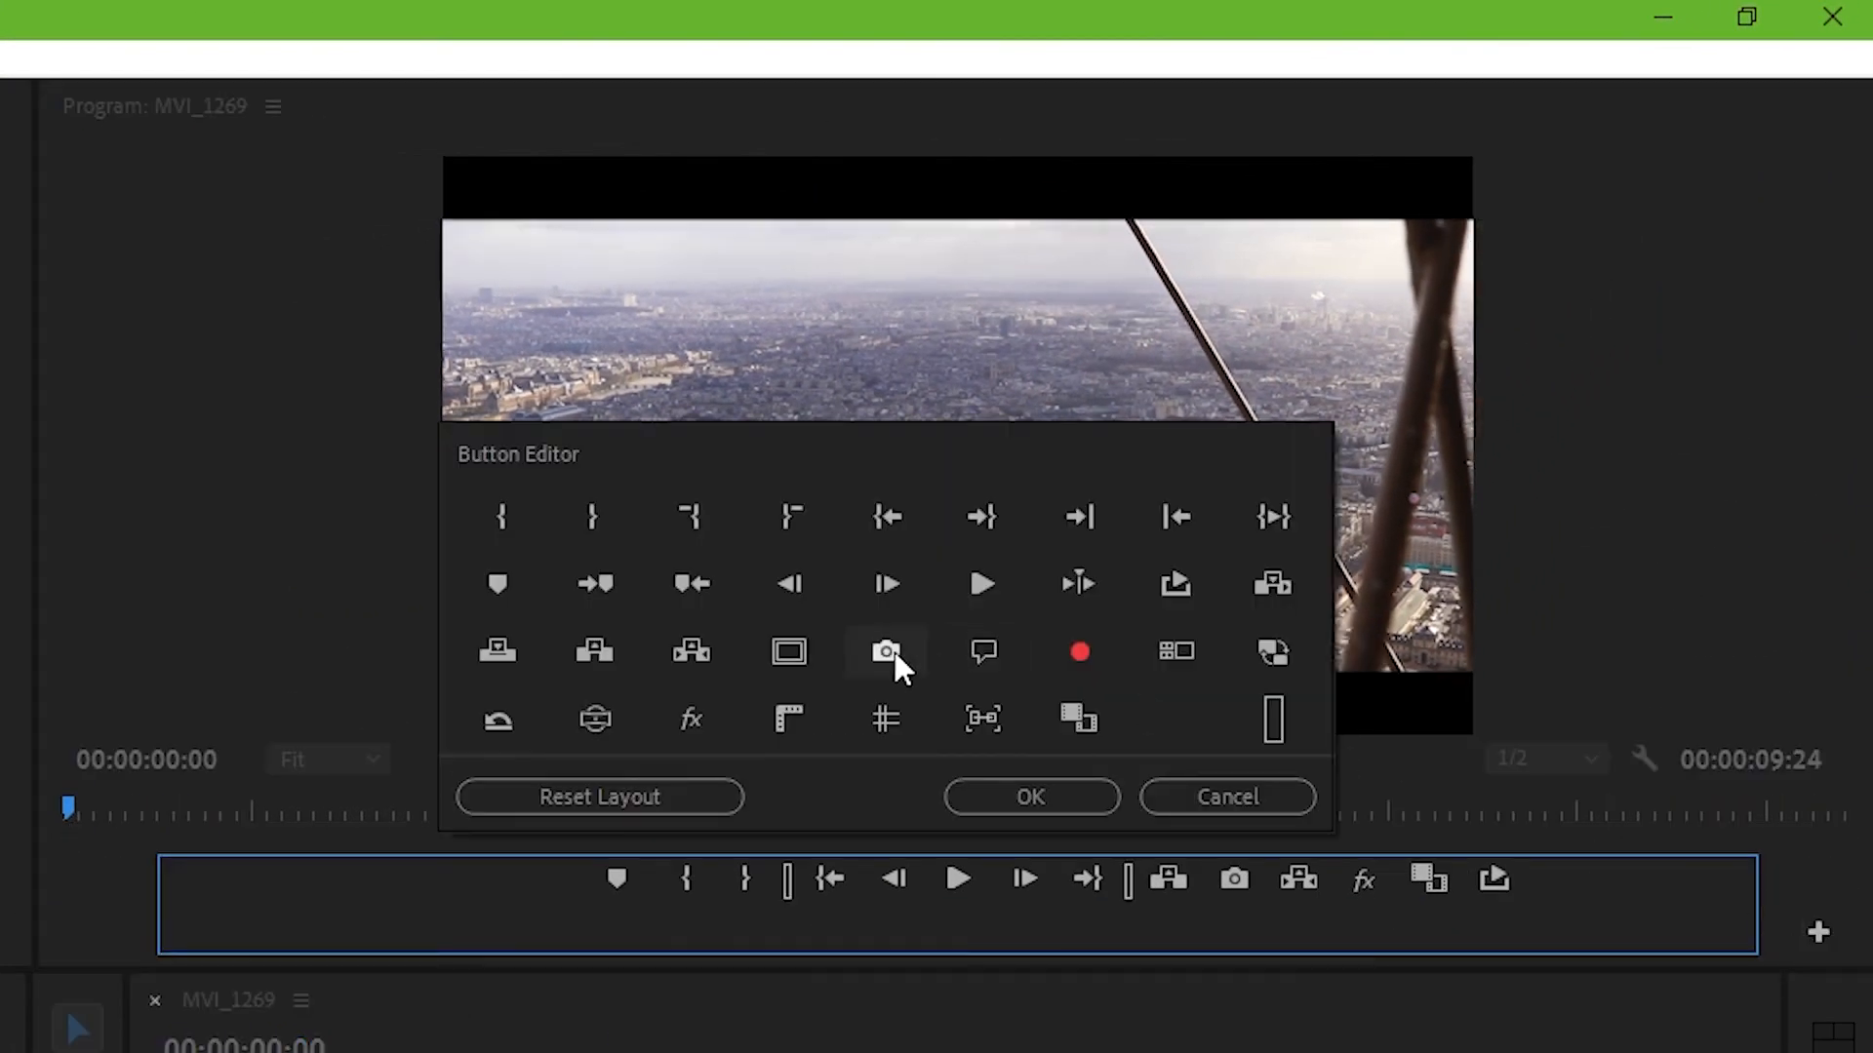
left_click_drag(893, 649, 1297, 889)
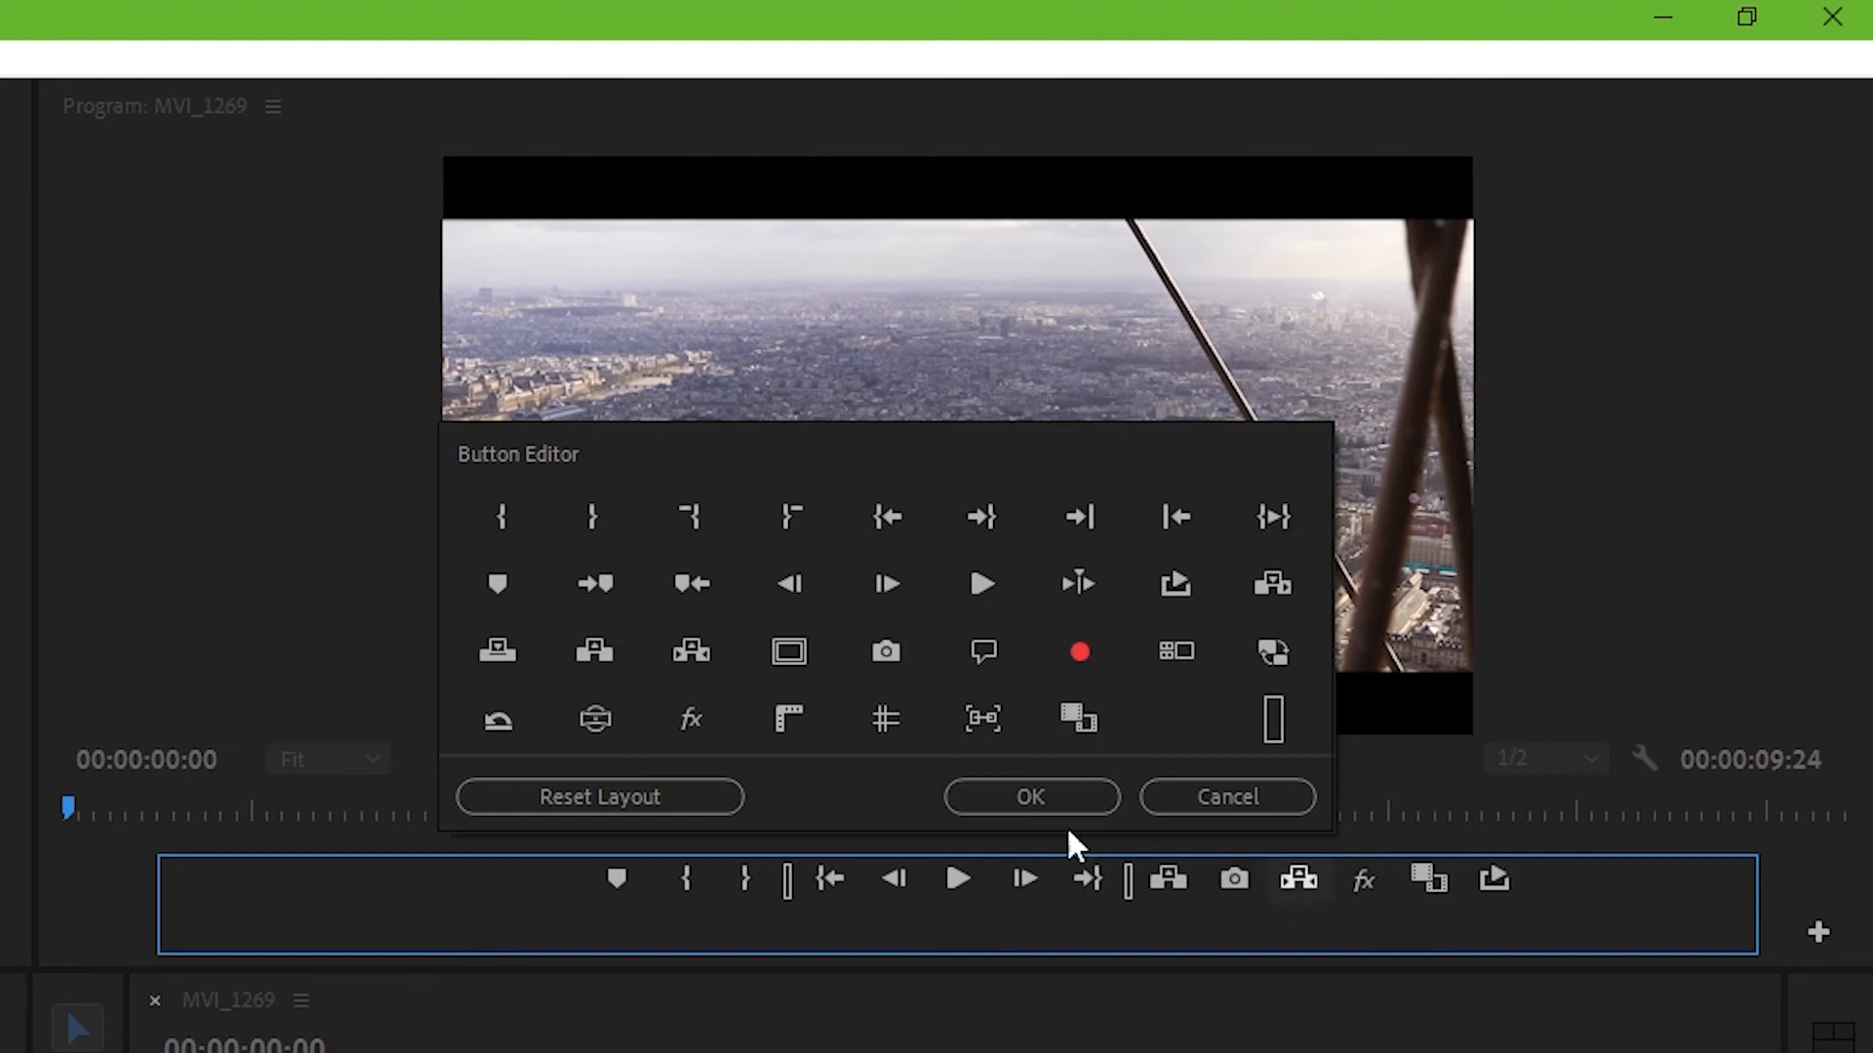
left_click(1024, 798)
Step: Export the current frame as a JPEG named thumbnail_video
key("space")
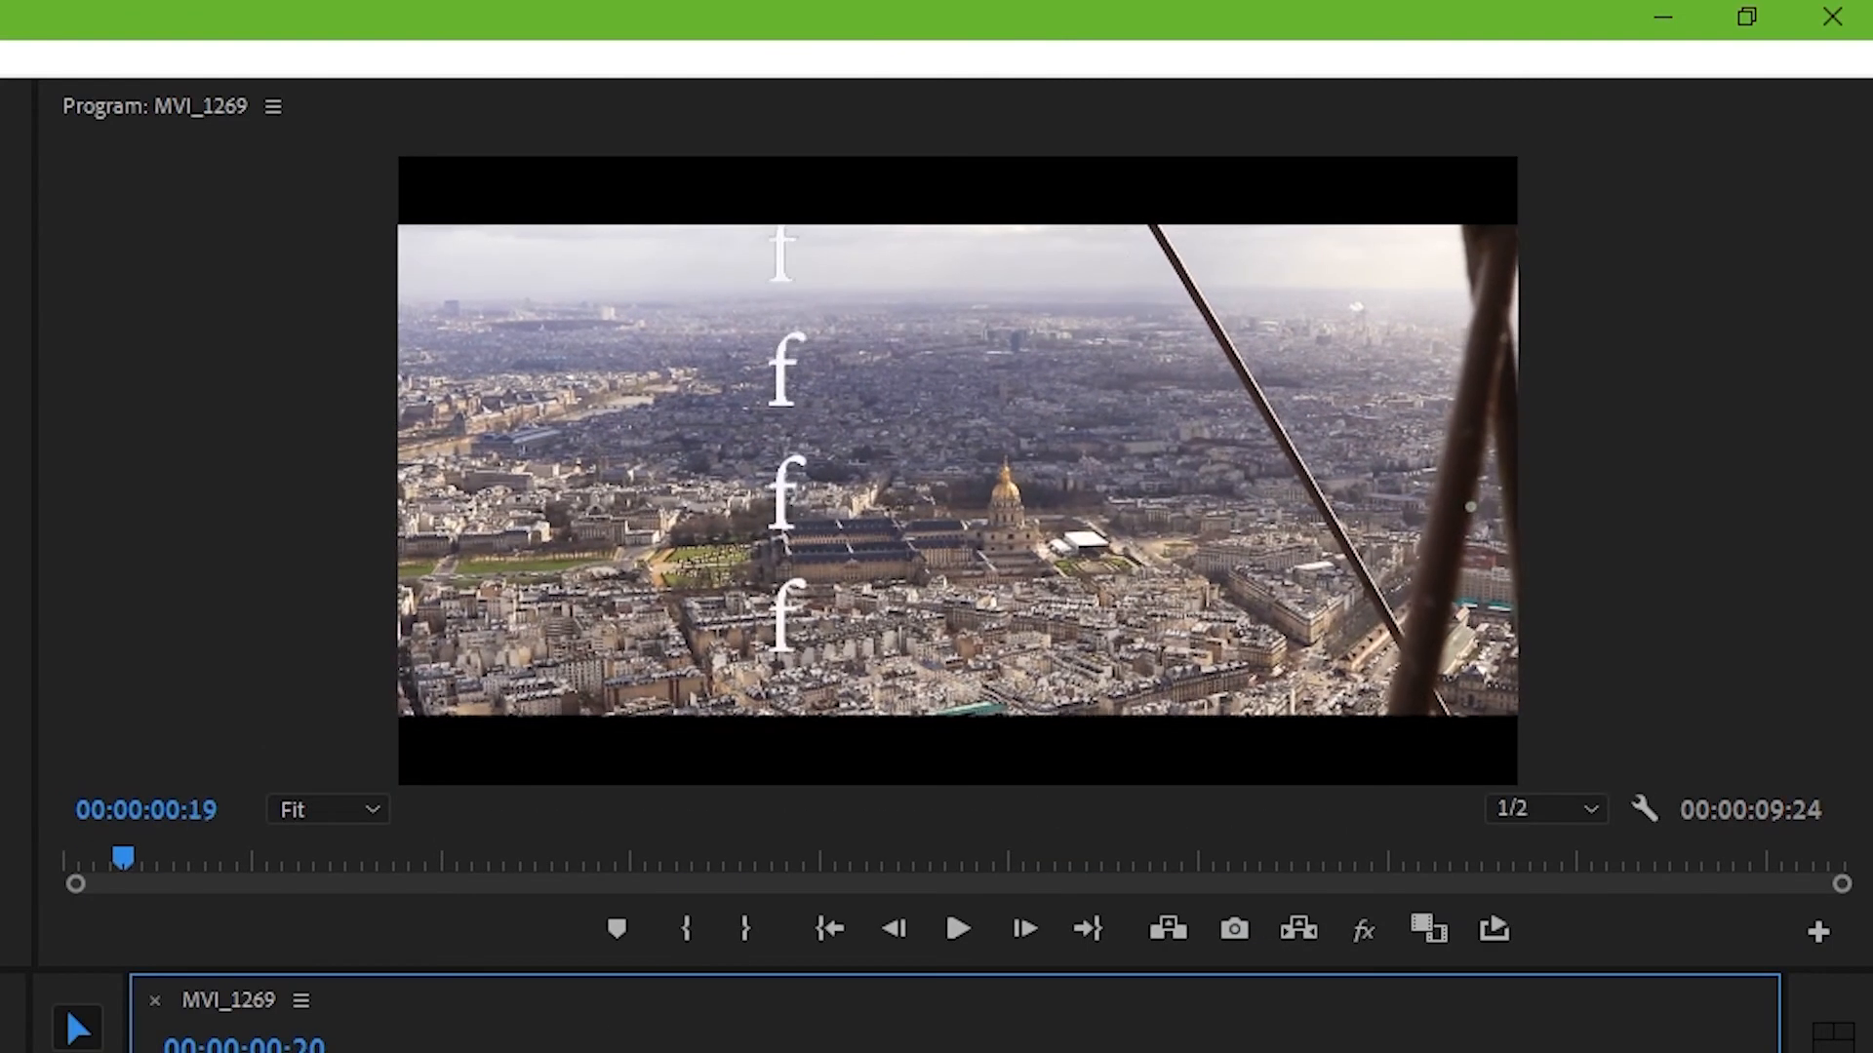
left_click(1234, 929)
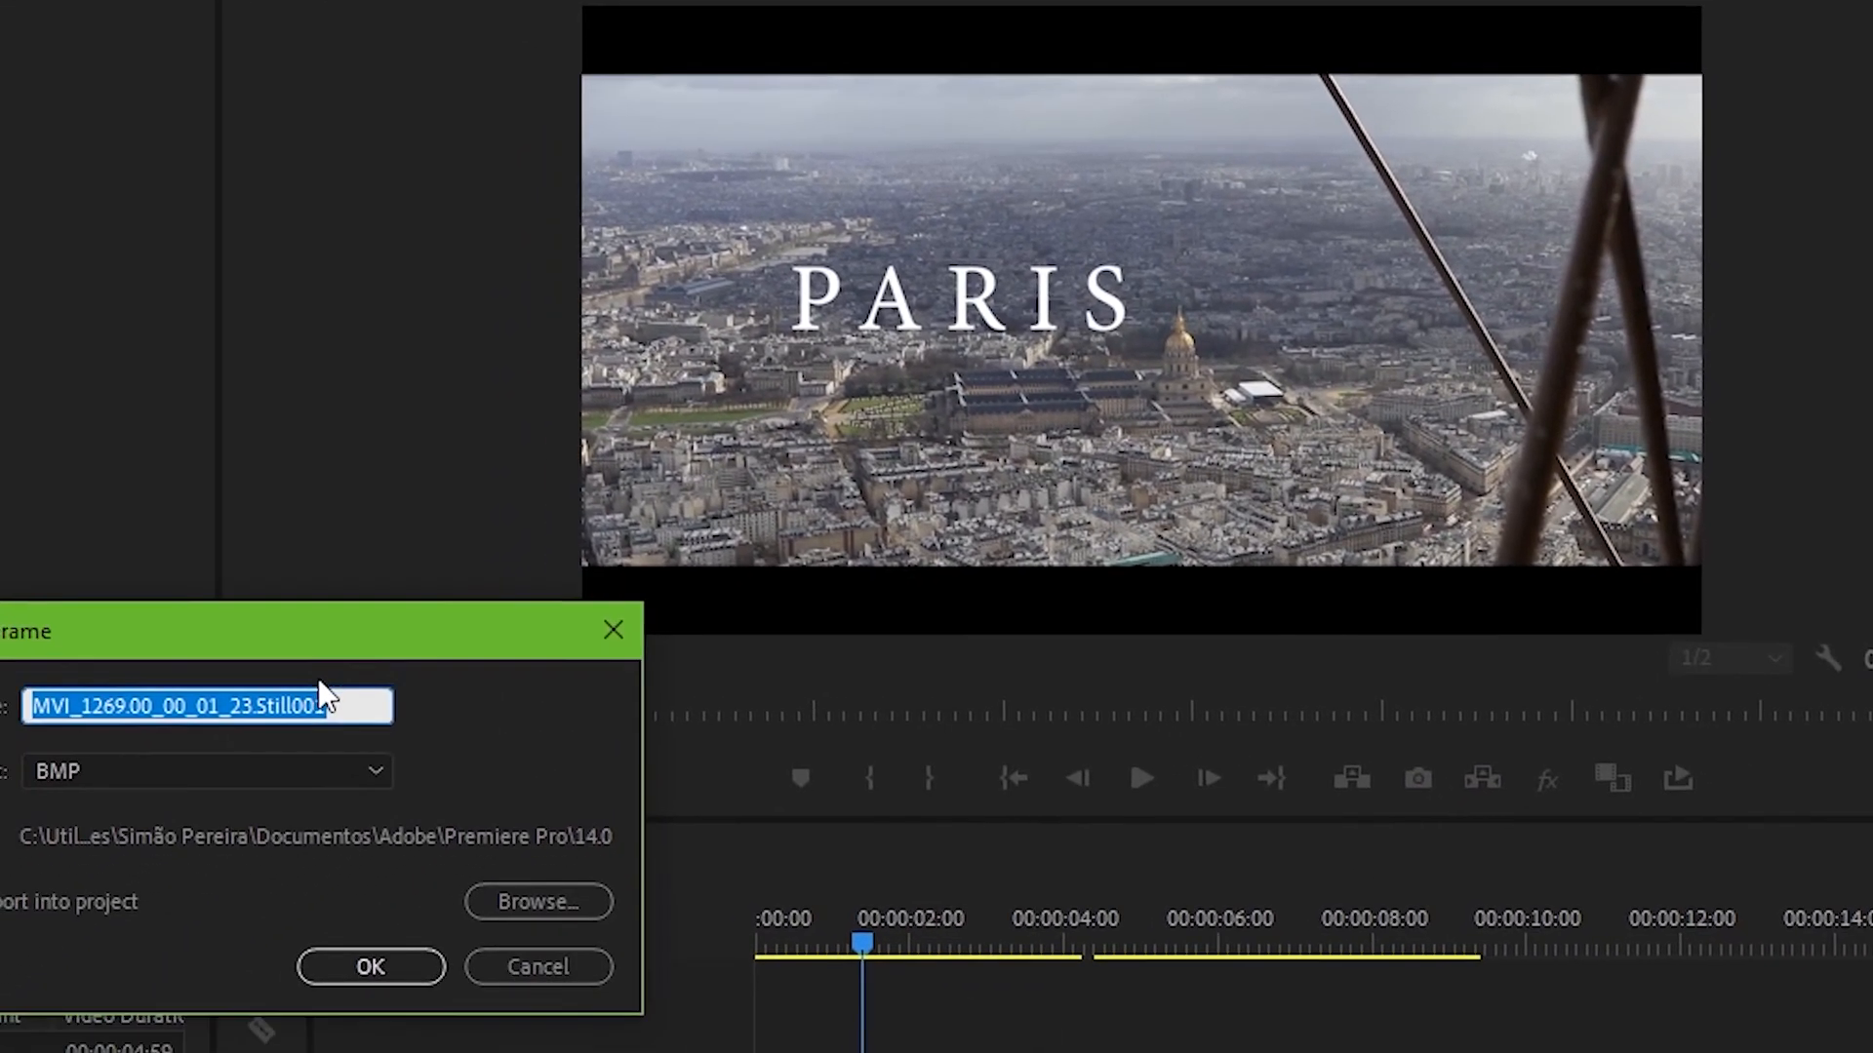
type("thumnbail_video")
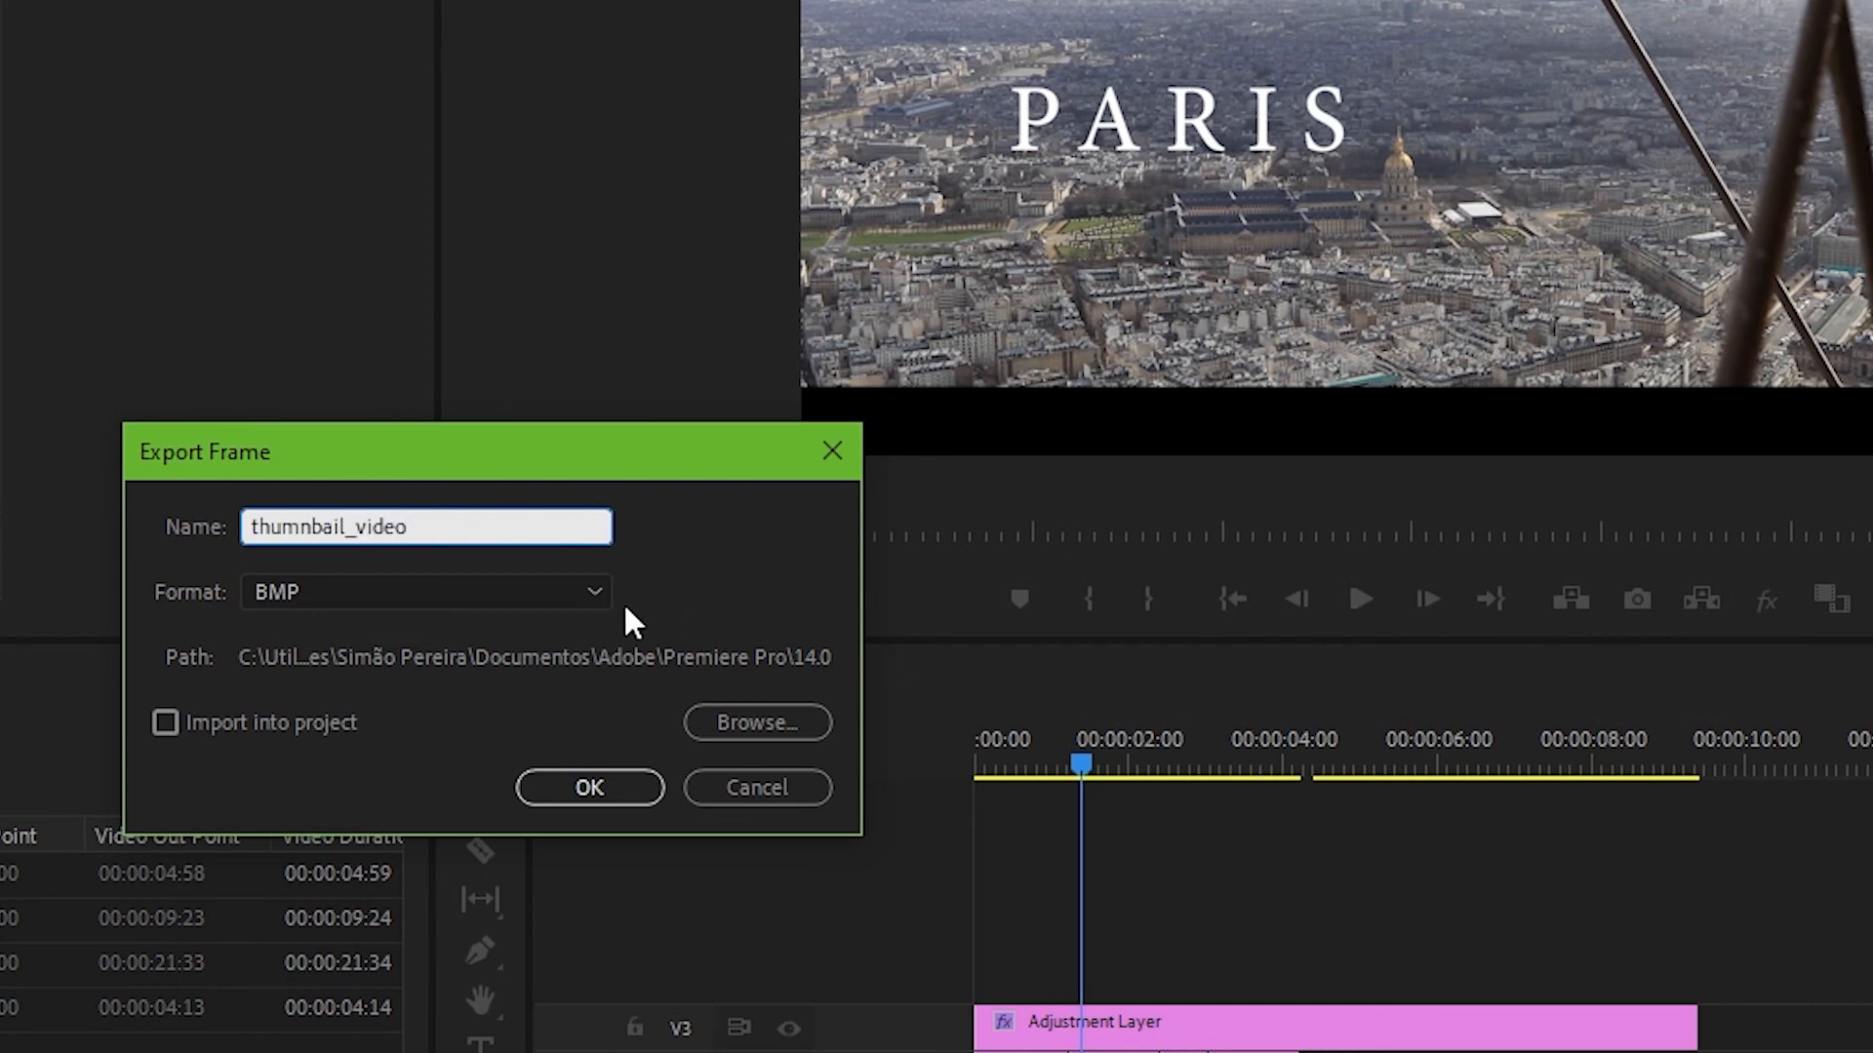
left_click(584, 592)
left_click(341, 757)
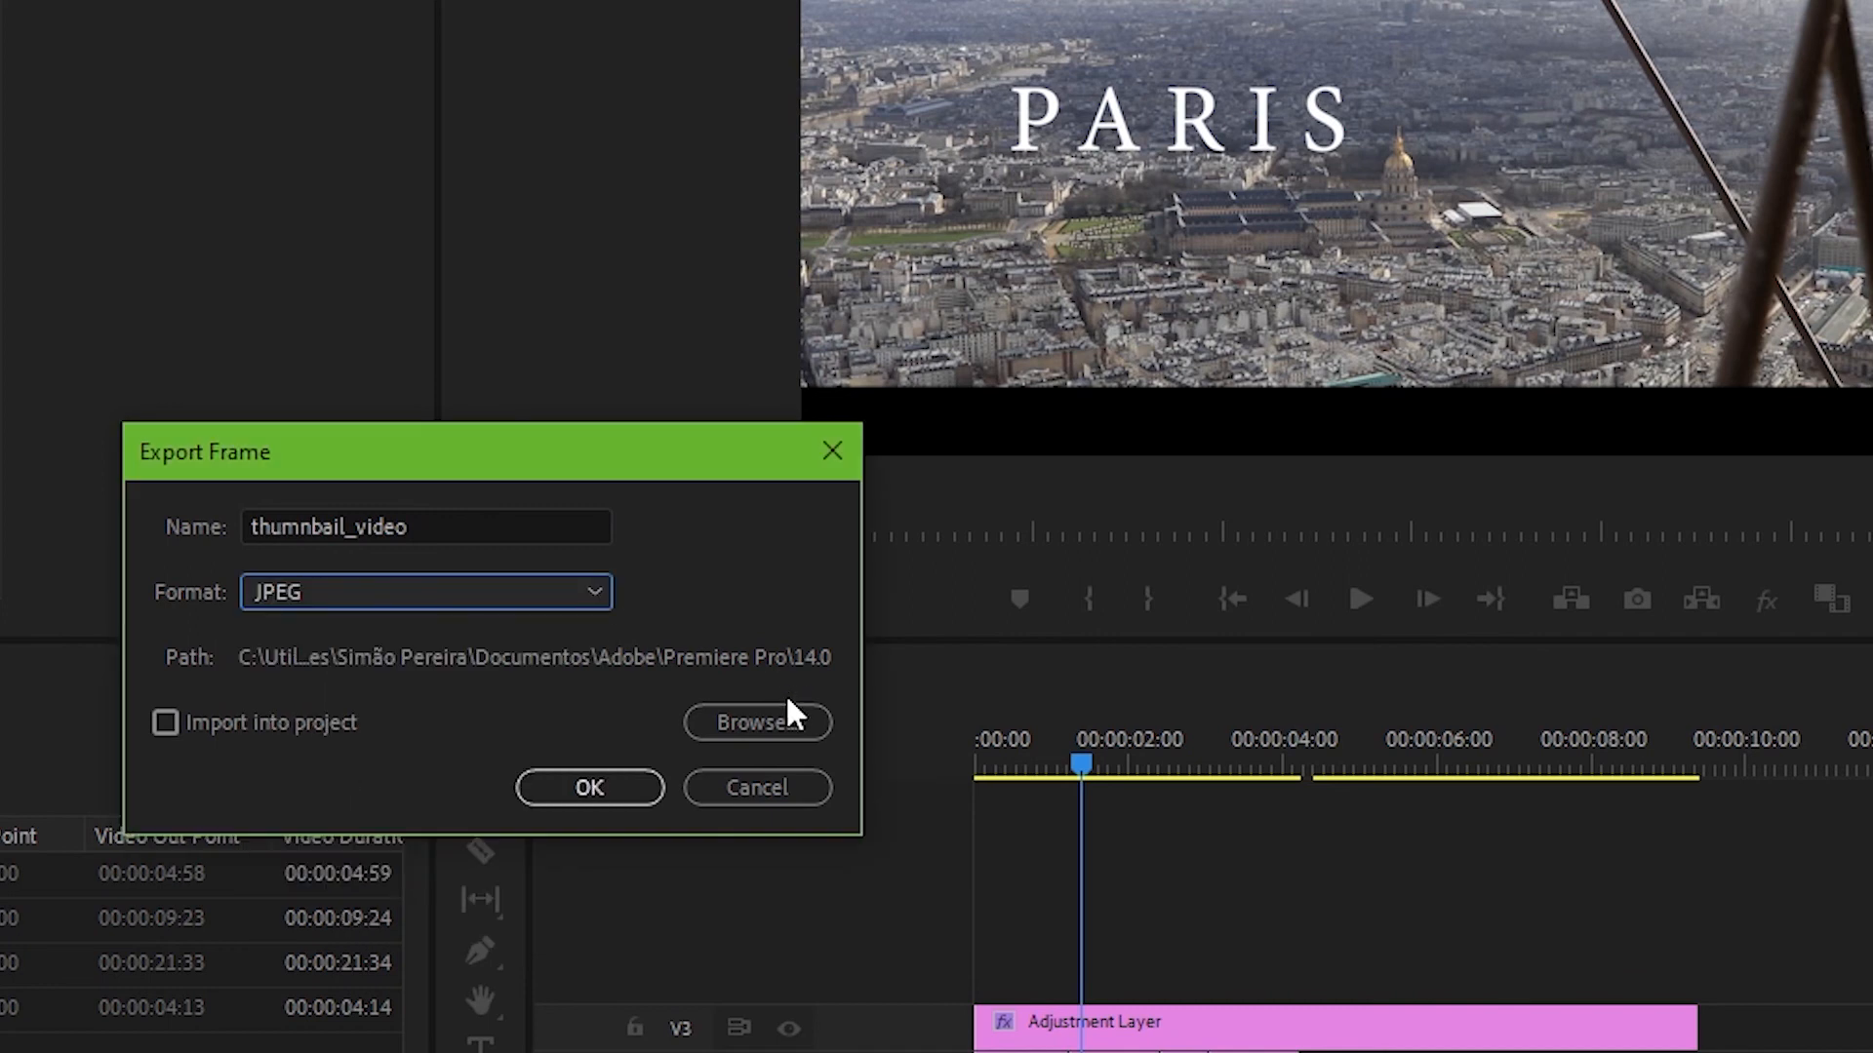
left_click(785, 720)
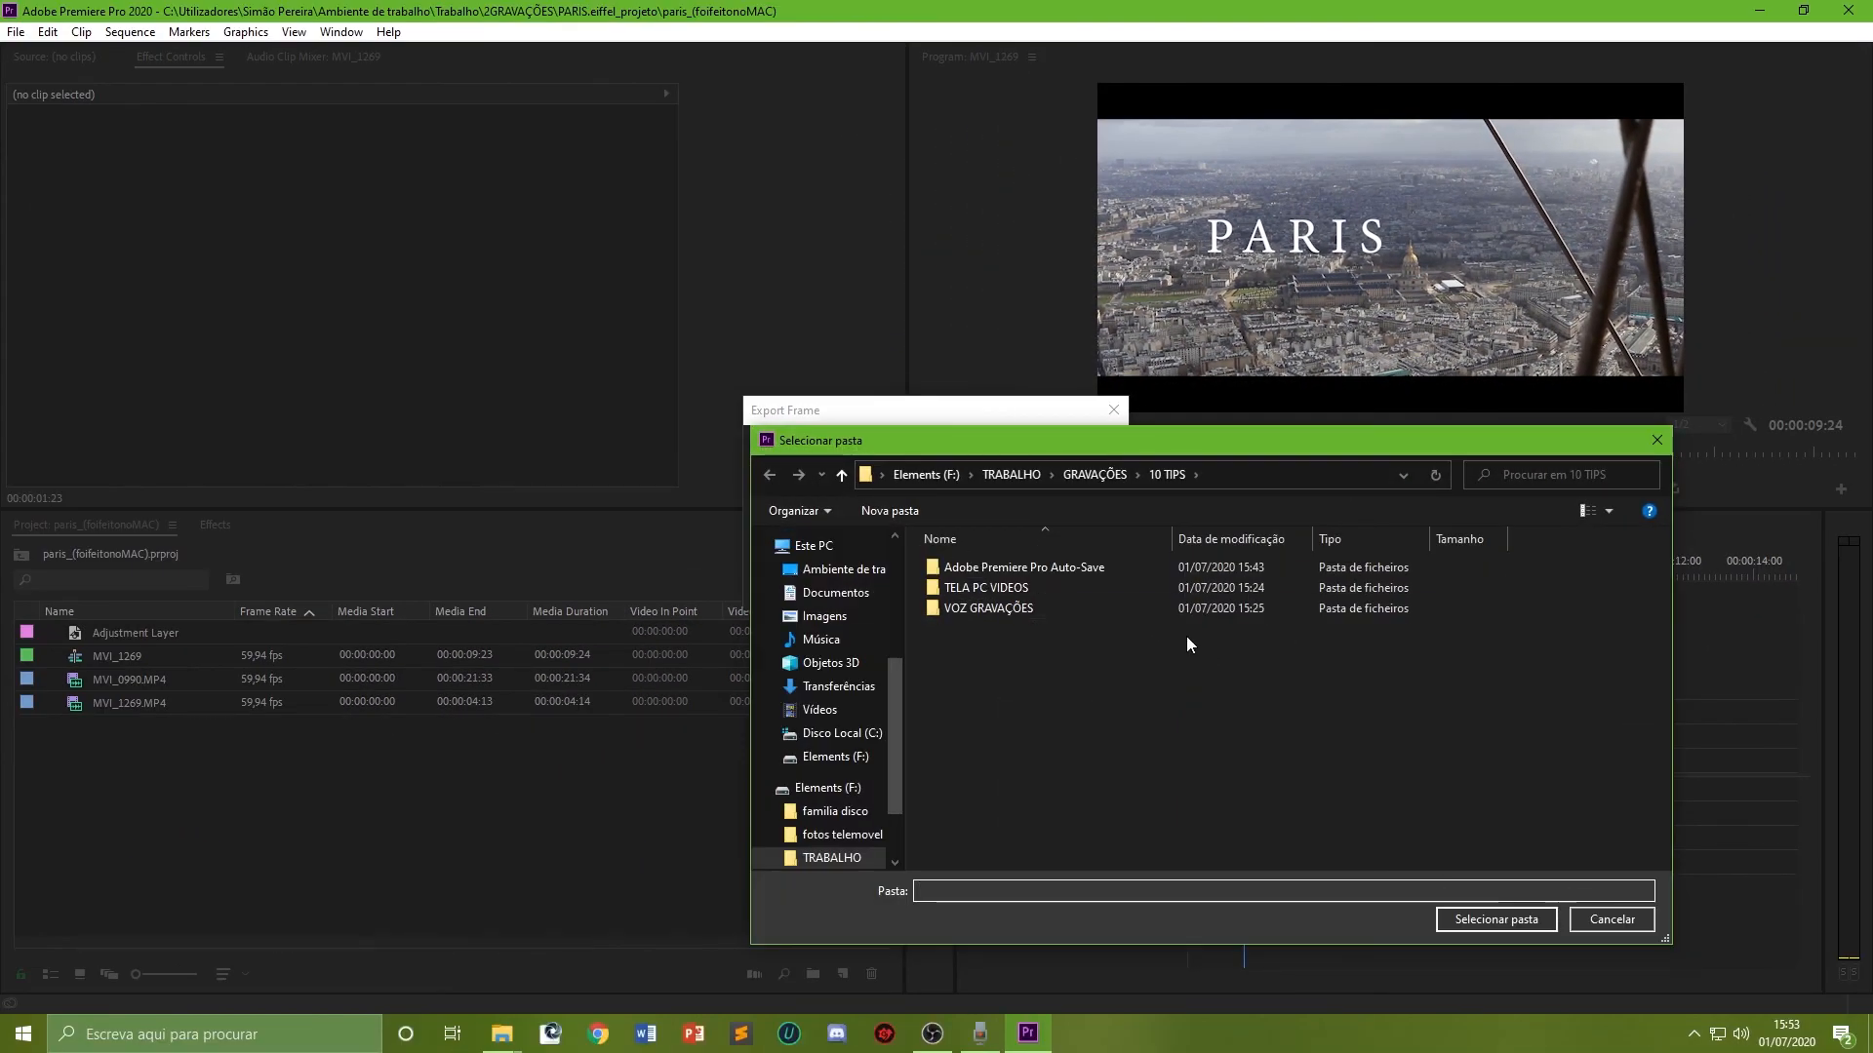
left_click(1633, 918)
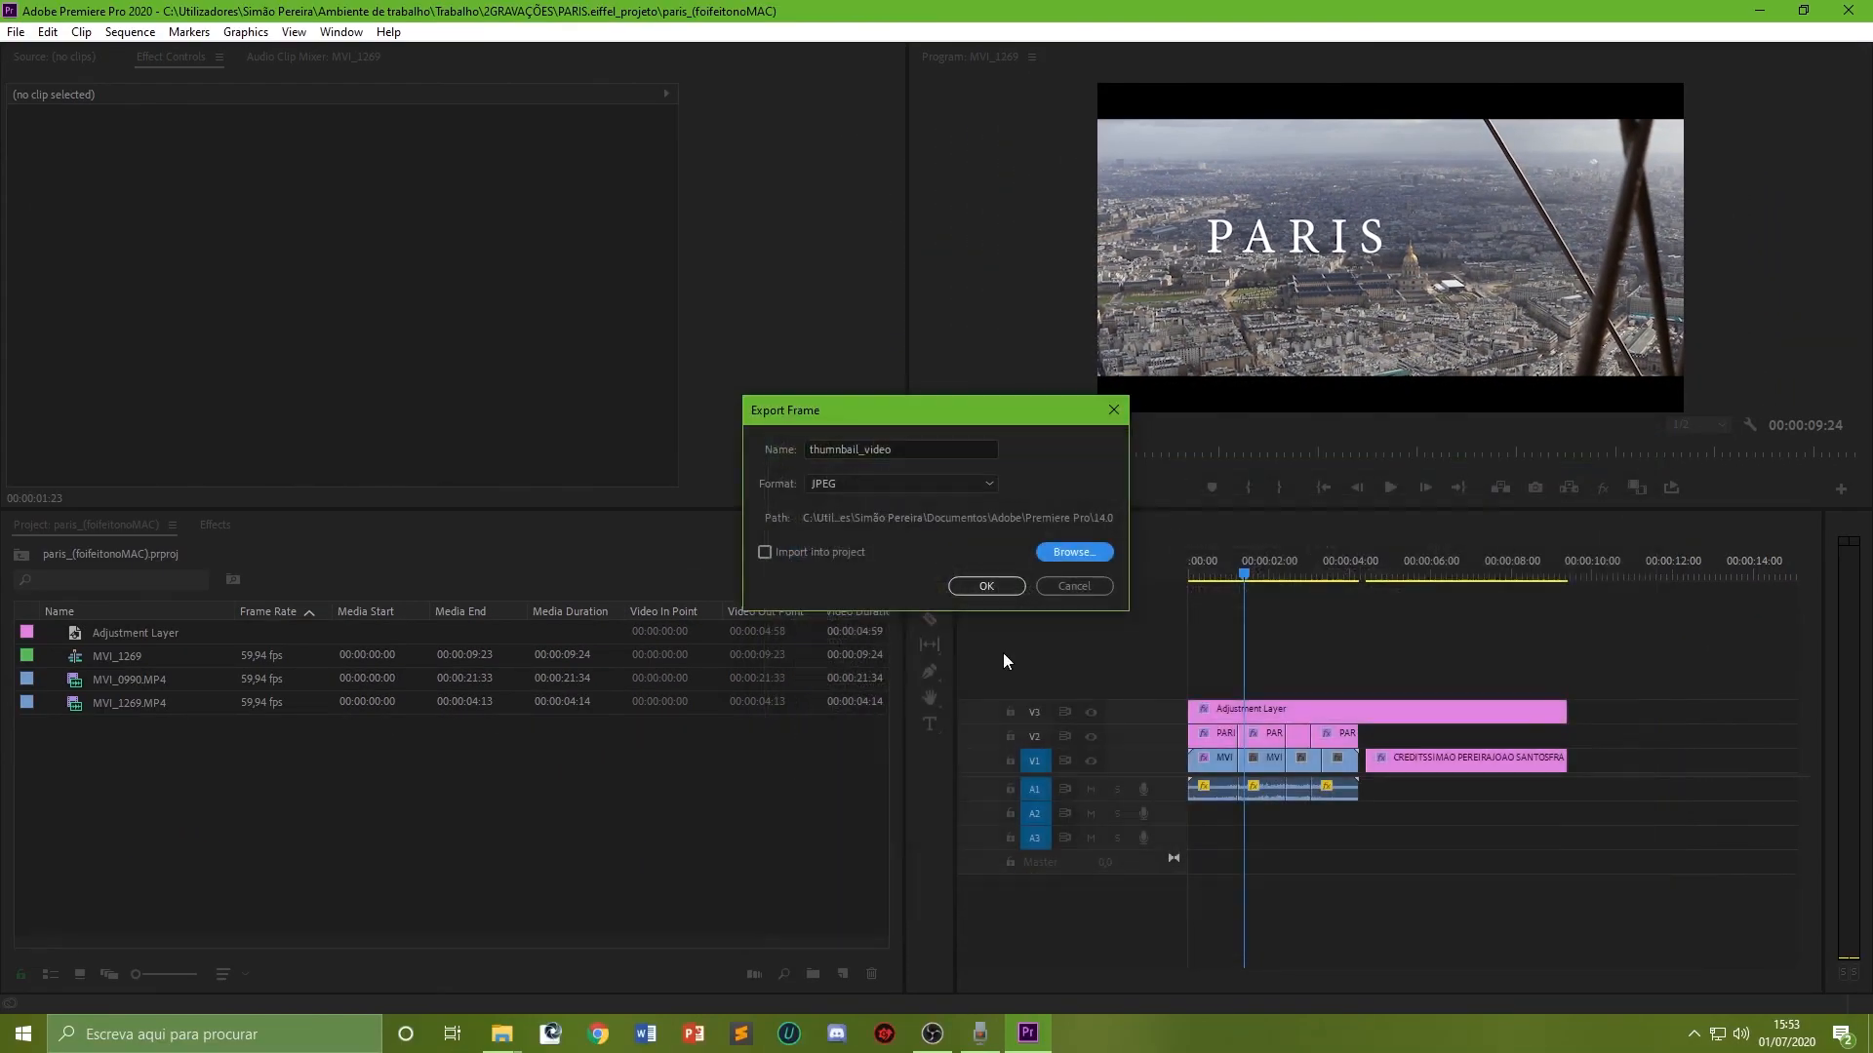
left_click(986, 586)
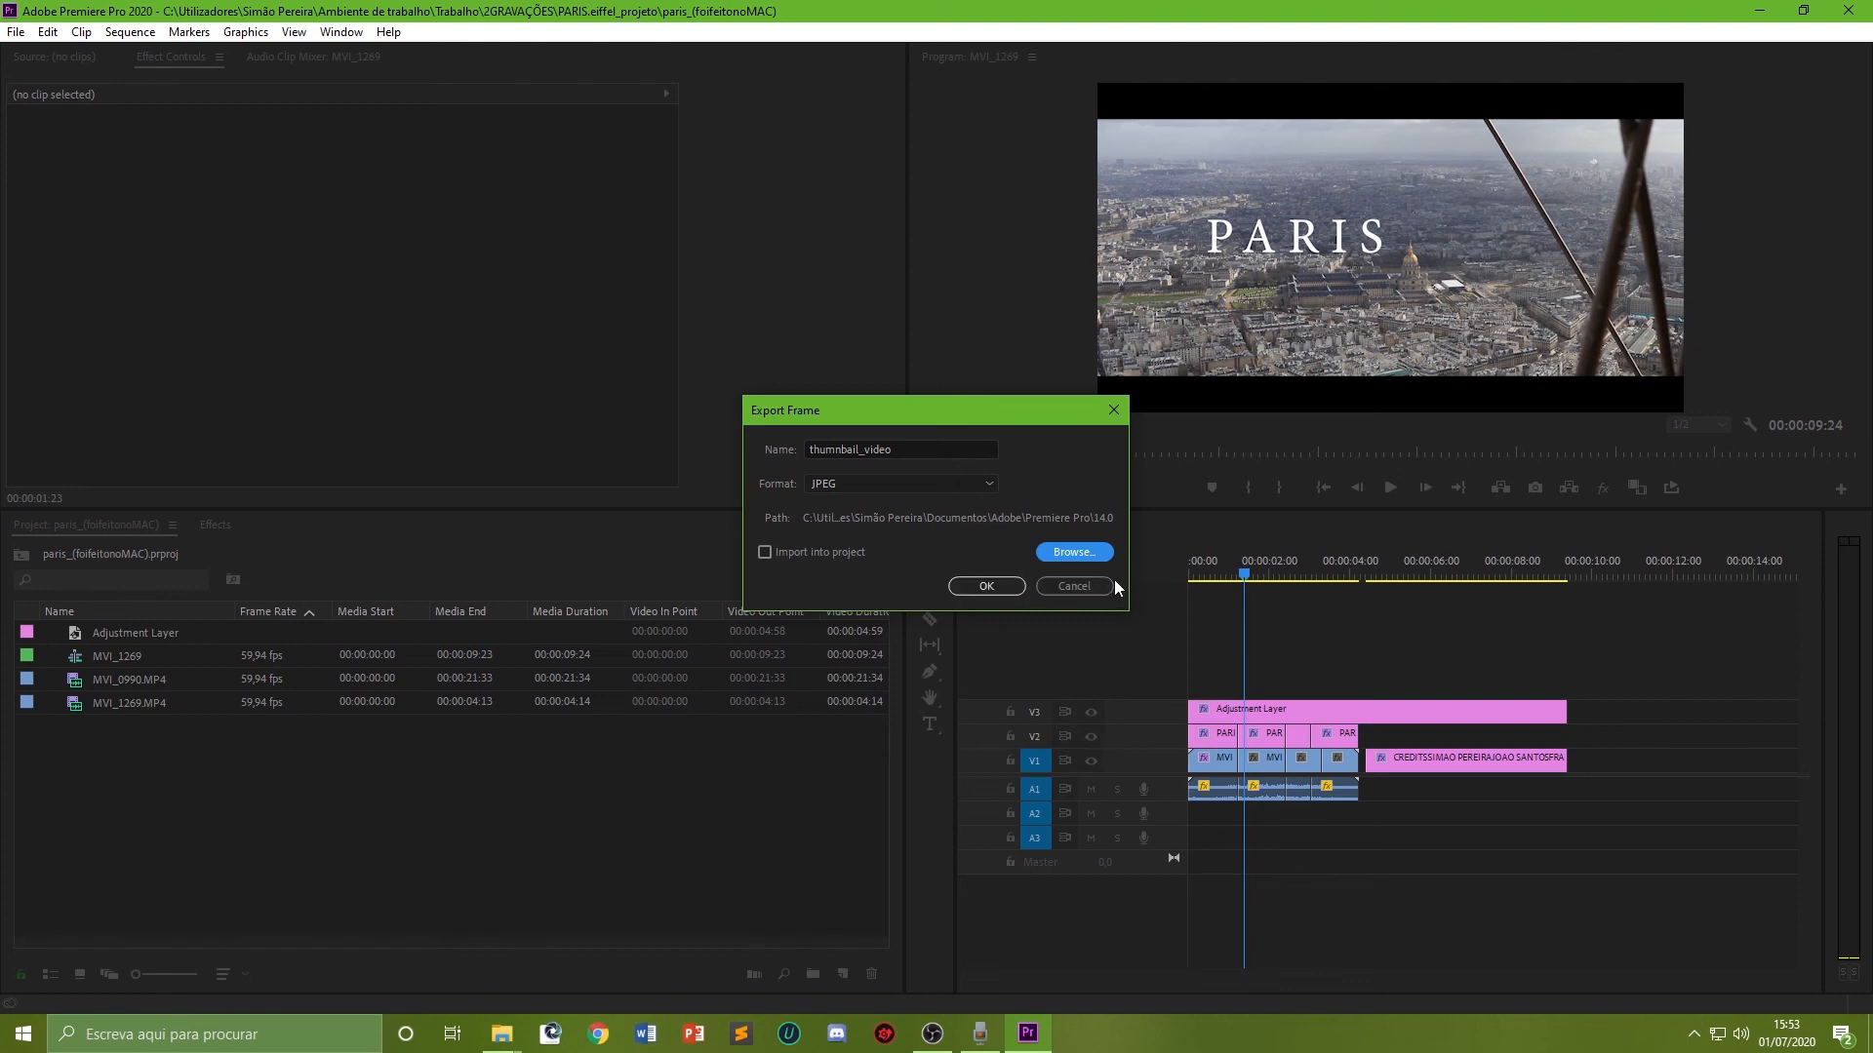